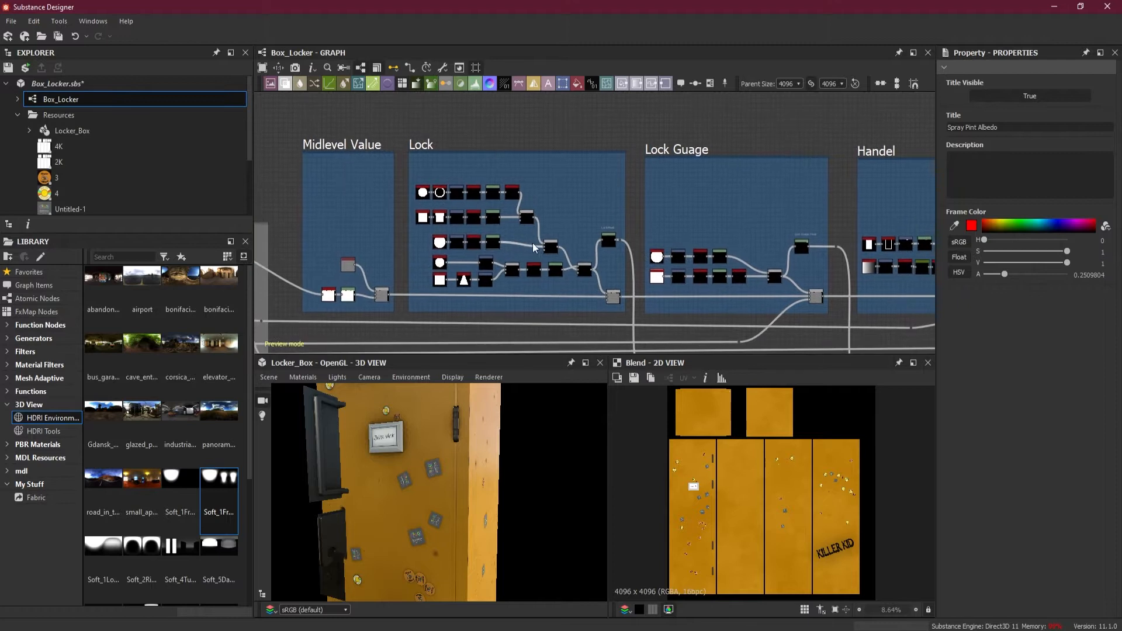
Examine the padlock on the 3D model and preview the Blend node combining its shackle and body in the Lock frame
{"action": "scroll", "coordinate": [534, 241], "scroll_direction": "up", "scroll_amount": 1}
{"action": "left_click_drag", "start_coordinate": [478, 548], "coordinate": [423, 501]}
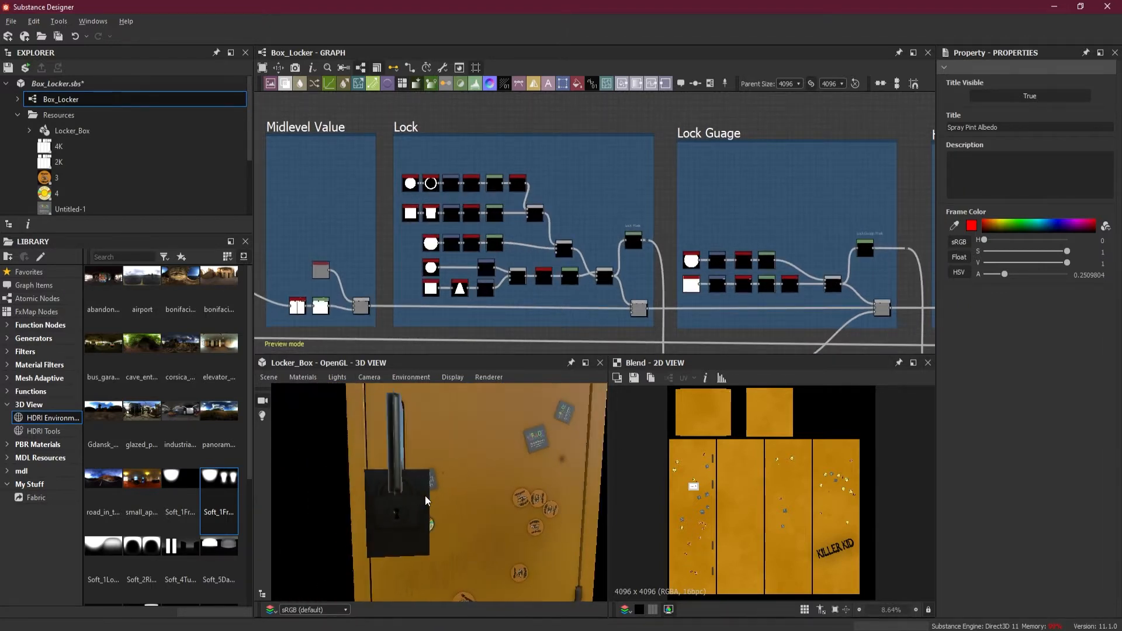
{"action": "scroll", "coordinate": [426, 502], "scroll_direction": "up", "scroll_amount": 5}
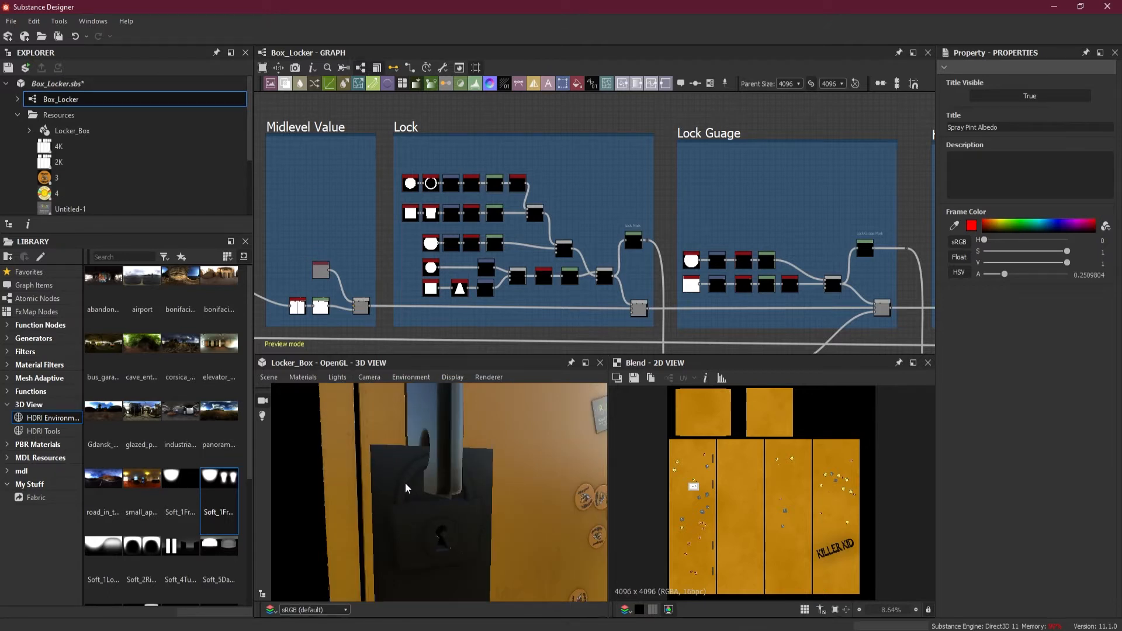
{"action": "left_click_drag", "start_coordinate": [419, 506], "coordinate": [379, 464]}
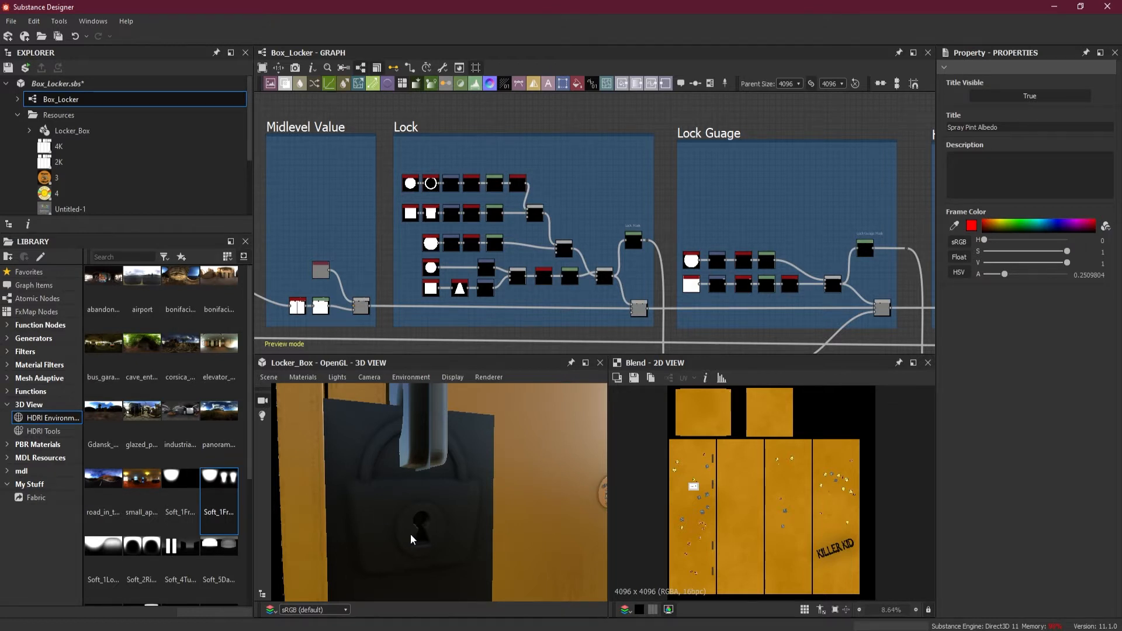
{"action": "scroll", "coordinate": [479, 301], "scroll_direction": "up", "scroll_amount": 1}
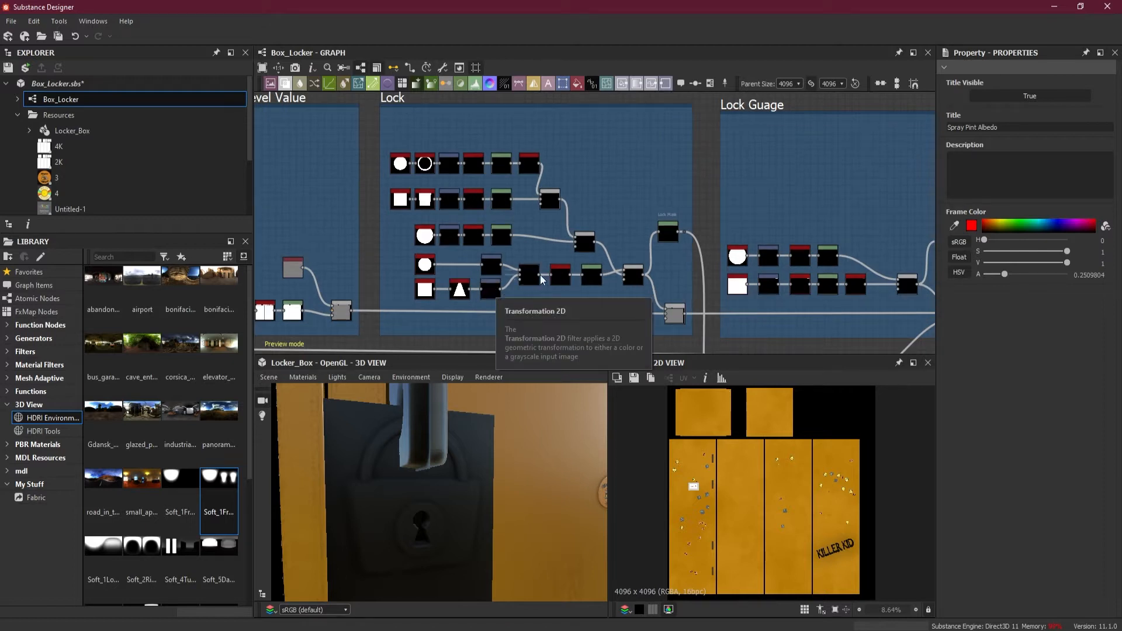
{"action": "scroll", "coordinate": [615, 243], "scroll_direction": "up", "scroll_amount": 2}
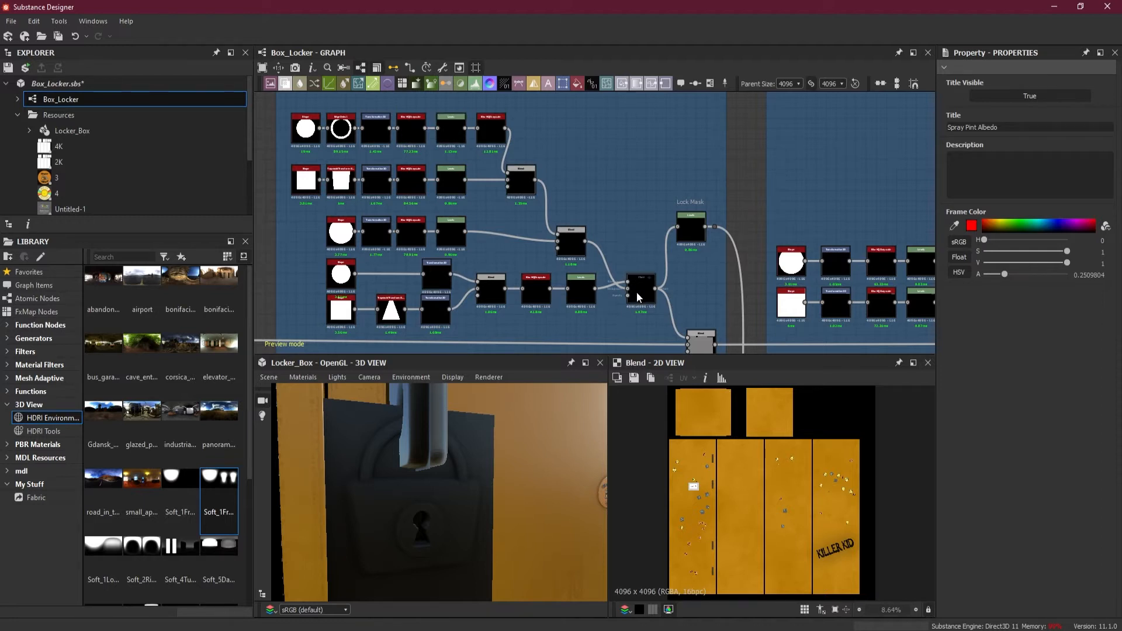
{"action": "double_click", "coordinate": [521, 180]}
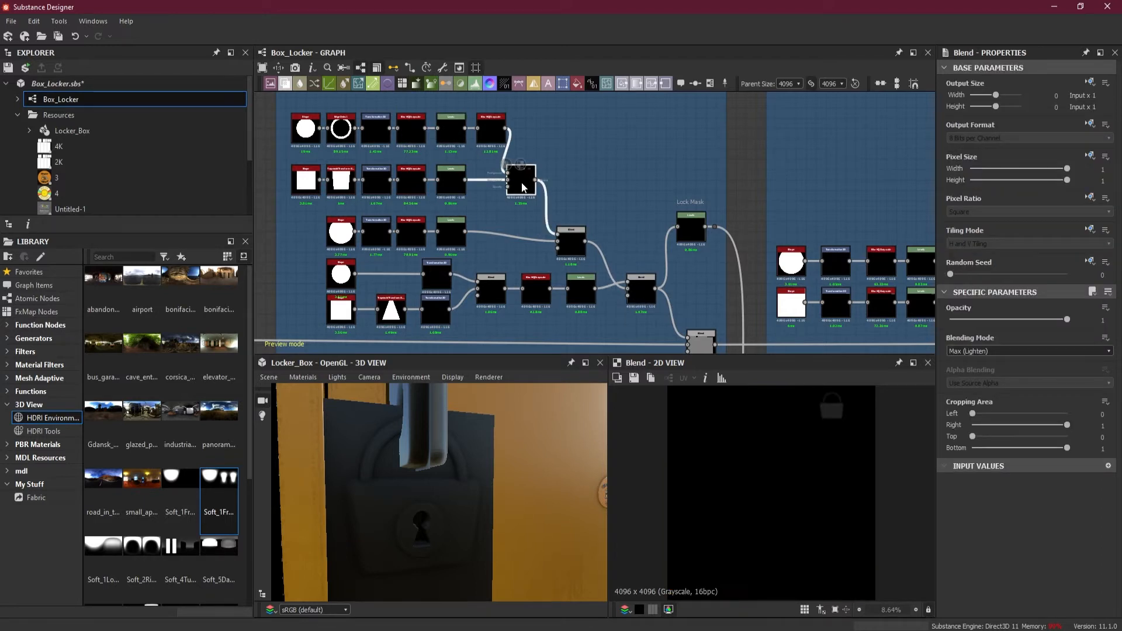
{"action": "middle_click_drag", "start_coordinate": [856, 423], "coordinate": [813, 496]}
{"action": "scroll", "coordinate": [820, 458], "scroll_direction": "up", "scroll_amount": 4}
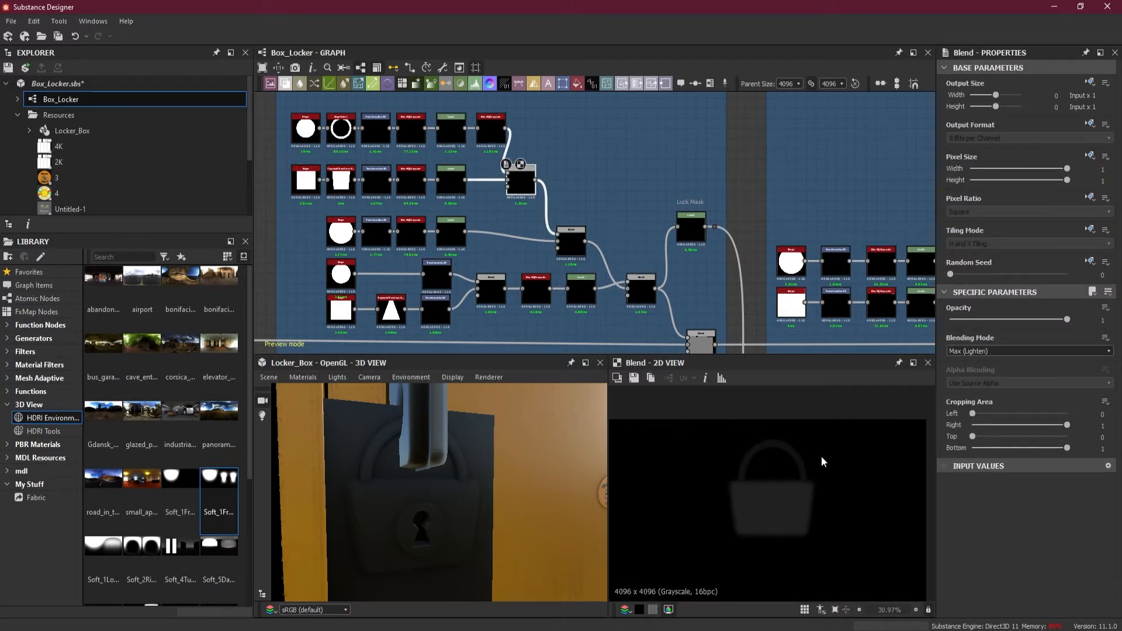
Preview the Levels nodes of the shackle, body, keyhole disc and keyhole, plus the Lock Mask, to identify each lock part
{"action": "left_click", "coordinate": [449, 133]}
{"action": "double_click", "coordinate": [459, 187]}
{"action": "double_click", "coordinate": [457, 229]}
{"action": "double_click", "coordinate": [694, 235]}
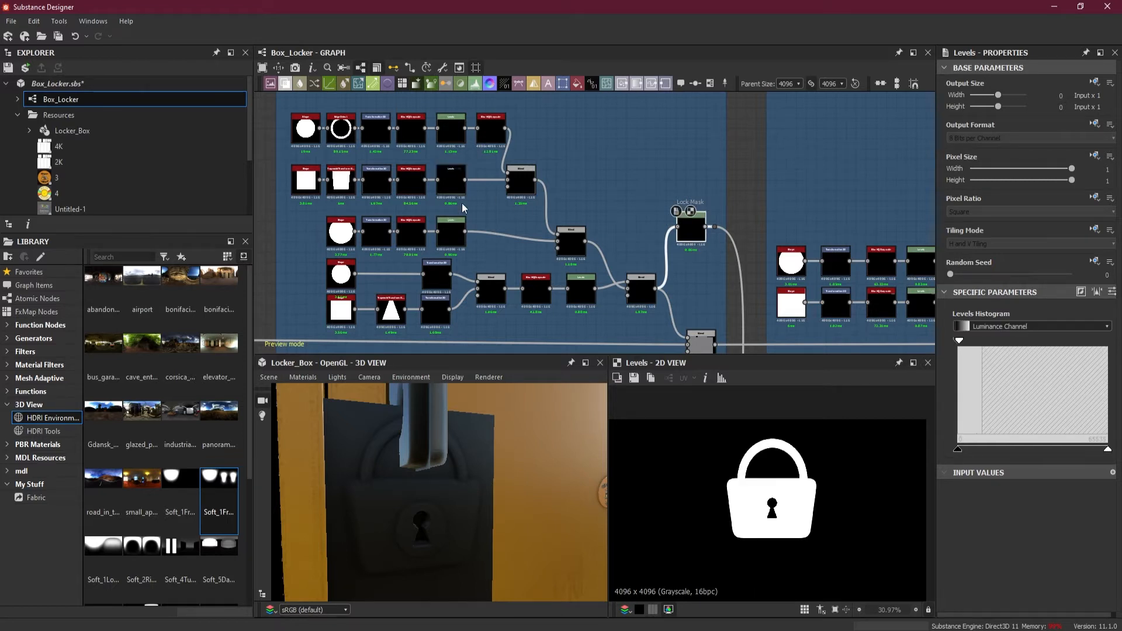
{"action": "double_click", "coordinate": [454, 239]}
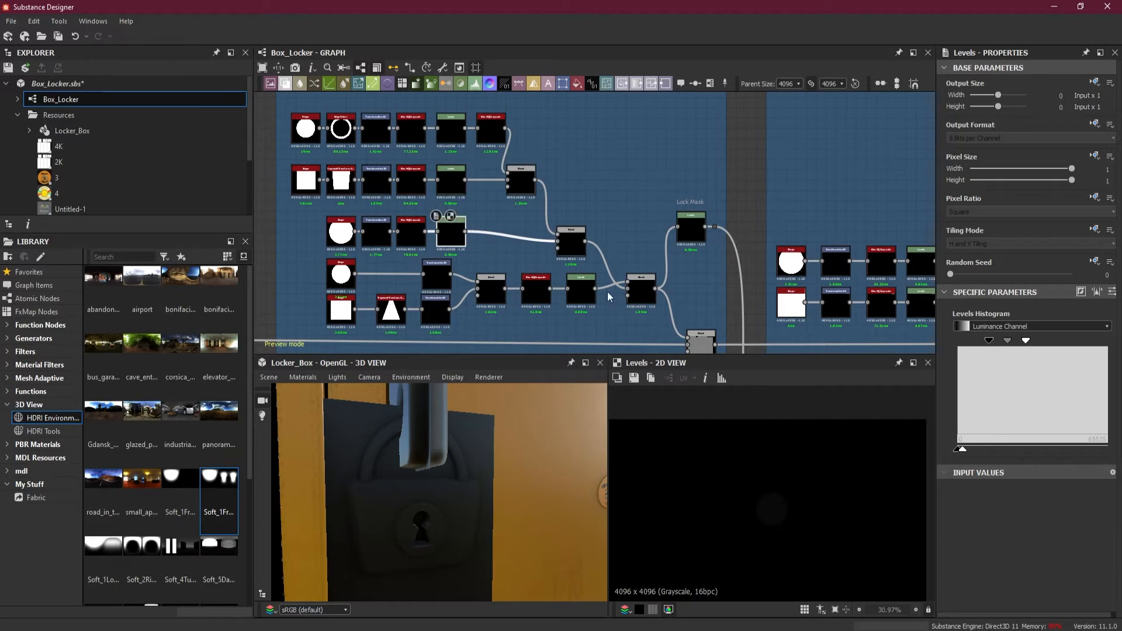
{"action": "double_click", "coordinate": [581, 289]}
{"action": "double_click", "coordinate": [450, 239]}
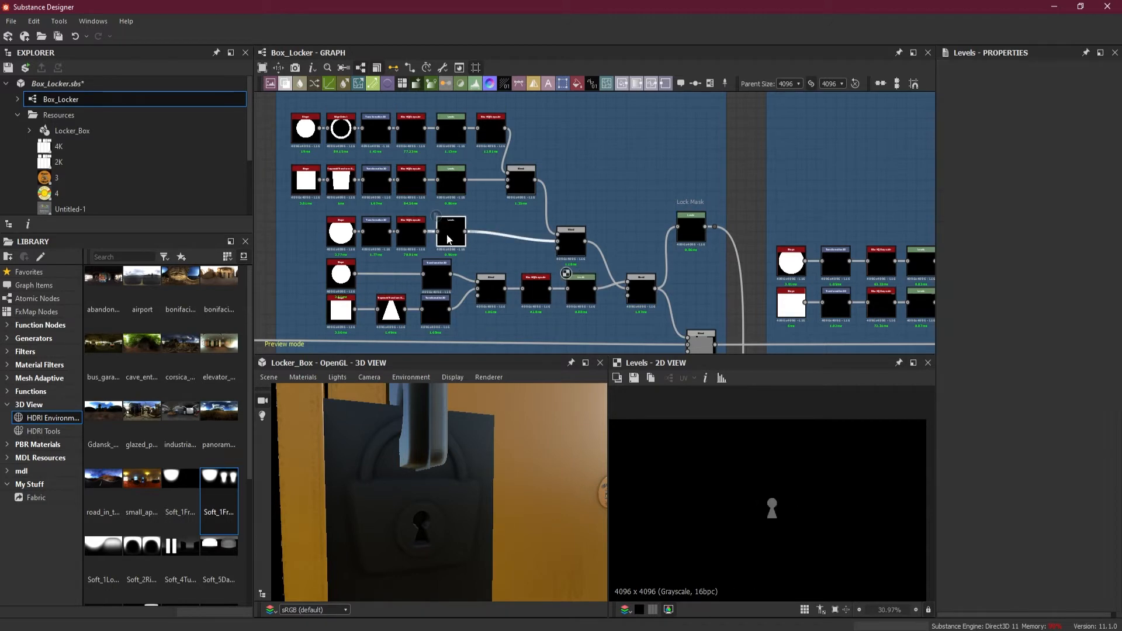
{"action": "double_click", "coordinate": [454, 189]}
{"action": "double_click", "coordinate": [447, 129]}
Branch the shackle's Levels output in the Lock frame to a dot node above the frame
{"action": "middle_click_drag", "start_coordinate": [606, 167], "coordinate": [579, 237]}
{"action": "scroll", "coordinate": [577, 220], "scroll_direction": "down", "scroll_amount": 3}
{"action": "scroll", "coordinate": [577, 219], "scroll_direction": "up", "scroll_amount": 2}
{"action": "scroll", "coordinate": [577, 220], "scroll_direction": "down", "scroll_amount": 2}
{"action": "scroll", "coordinate": [523, 216], "scroll_direction": "up", "scroll_amount": 3}
{"action": "scroll", "coordinate": [523, 212], "scroll_direction": "up", "scroll_amount": 1}
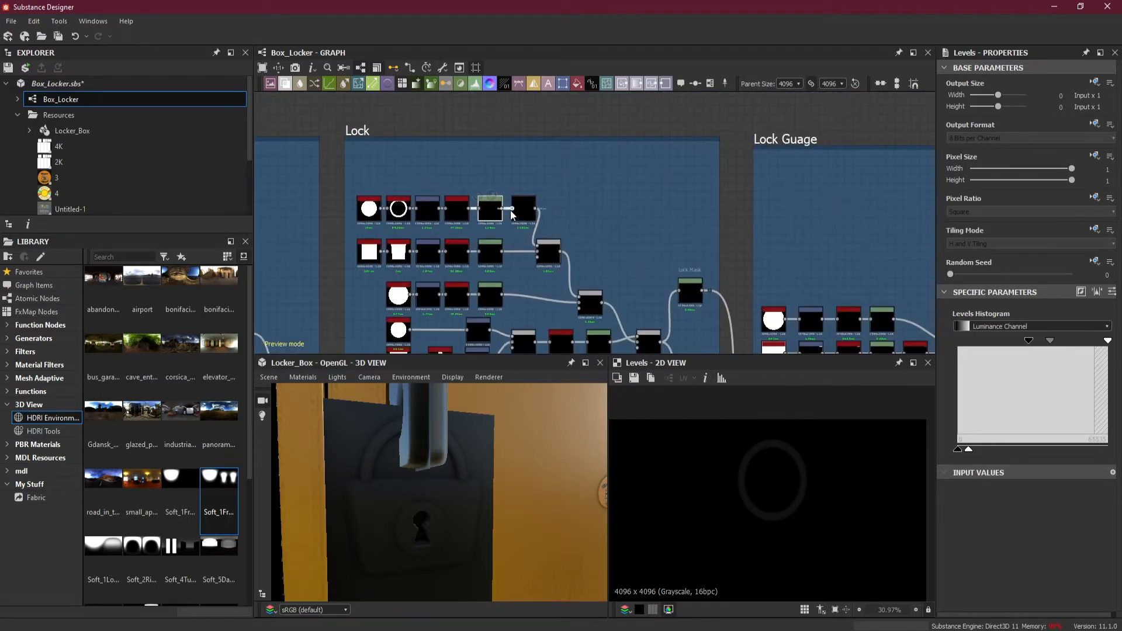
{"action": "left_click_drag", "start_coordinate": [505, 207], "coordinate": [567, 133]}
{"action": "scroll", "coordinate": [517, 141], "scroll_direction": "down", "scroll_amount": 6}
{"action": "scroll", "coordinate": [568, 134], "scroll_direction": "down", "scroll_amount": 3}
{"action": "middle_click_drag", "start_coordinate": [606, 134], "coordinate": [417, 189]}
{"action": "left_click_drag", "start_coordinate": [391, 136], "coordinate": [361, 137]}
{"action": "left_click", "coordinate": [359, 159], "text": "alt"}
Extend the shackle link above the whole graph to a dot node beyond the Spray Pint Albedo frame
{"action": "middle_click_drag", "start_coordinate": [786, 151], "coordinate": [372, 175]}
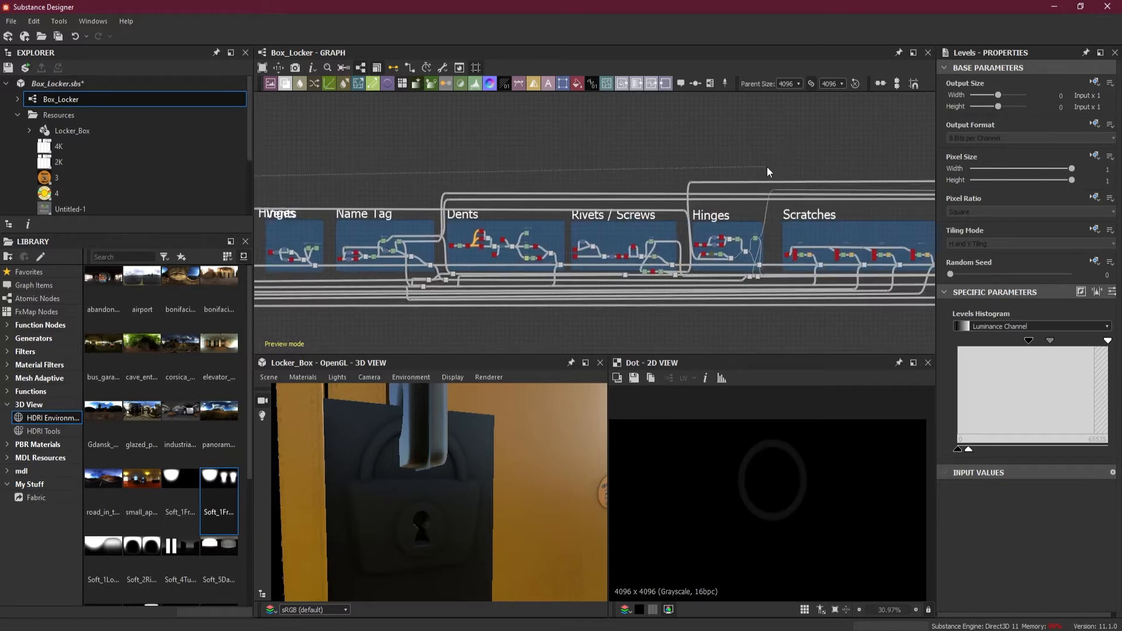
{"action": "middle_click_drag", "start_coordinate": [851, 168], "coordinate": [343, 182]}
{"action": "middle_click_drag", "start_coordinate": [809, 179], "coordinate": [332, 179]}
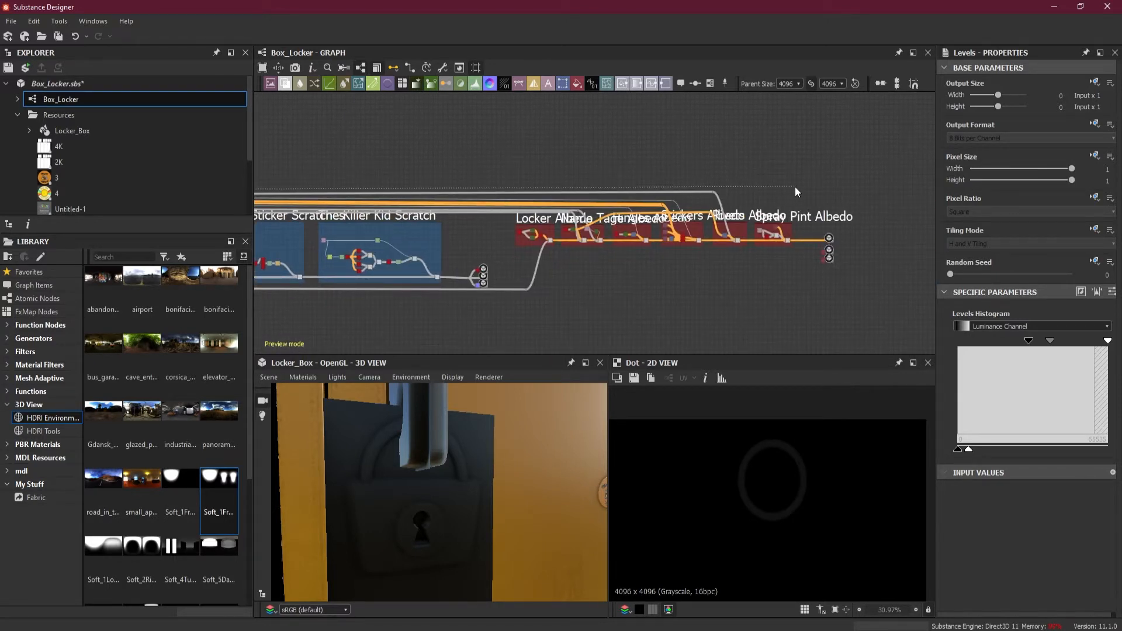
{"action": "scroll", "coordinate": [804, 236], "scroll_direction": "up", "scroll_amount": 5}
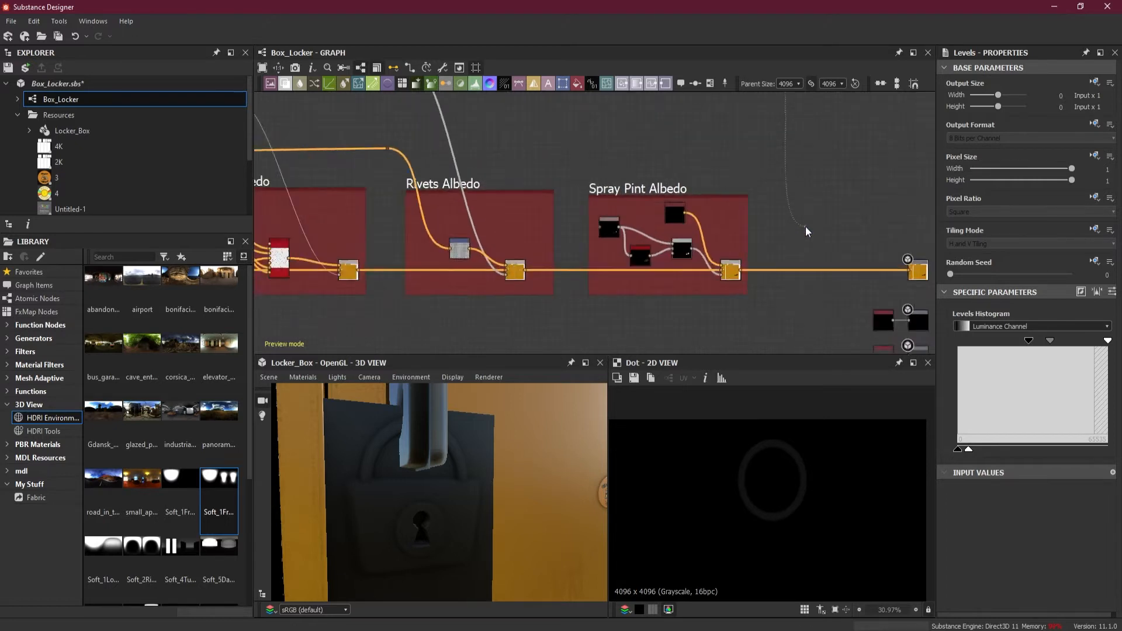
Add a Levels node at the end of the shackle link and lower its input white point to make a solid white mask
{"action": "left_click_drag", "start_coordinate": [798, 244], "coordinate": [798, 251]}
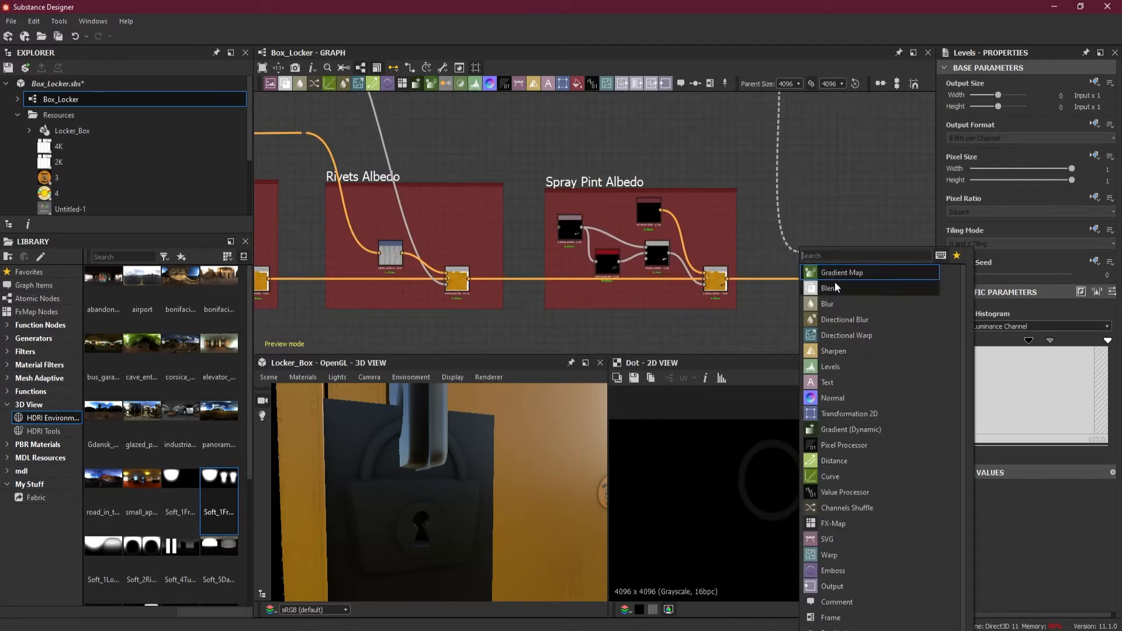
{"action": "left_click", "coordinate": [847, 371]}
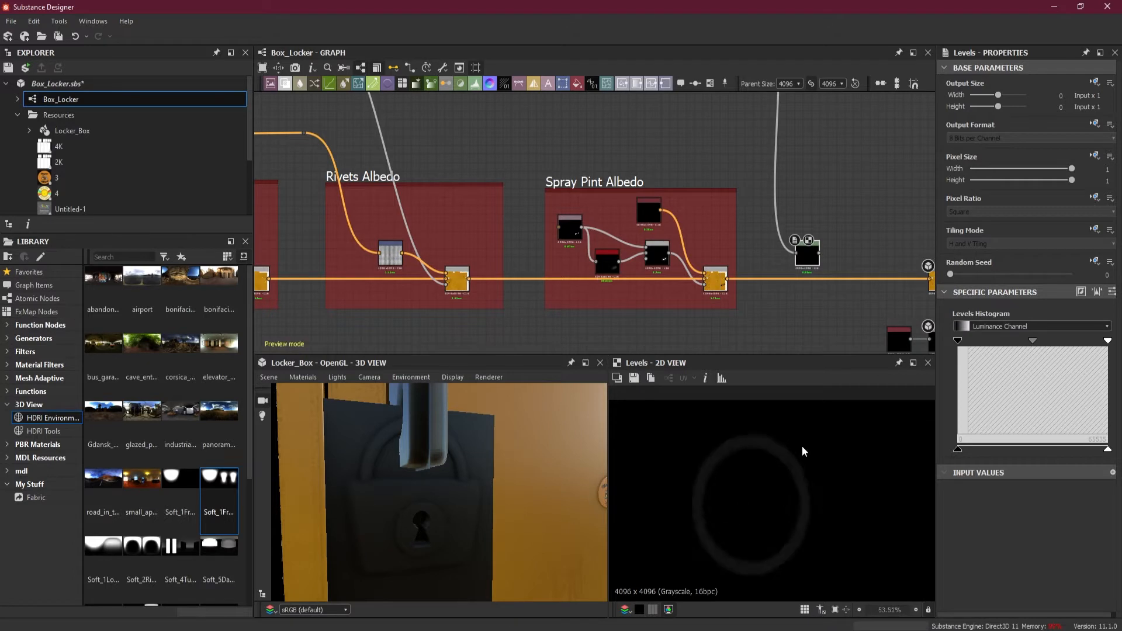
{"action": "left_click_drag", "start_coordinate": [1107, 340], "coordinate": [963, 356]}
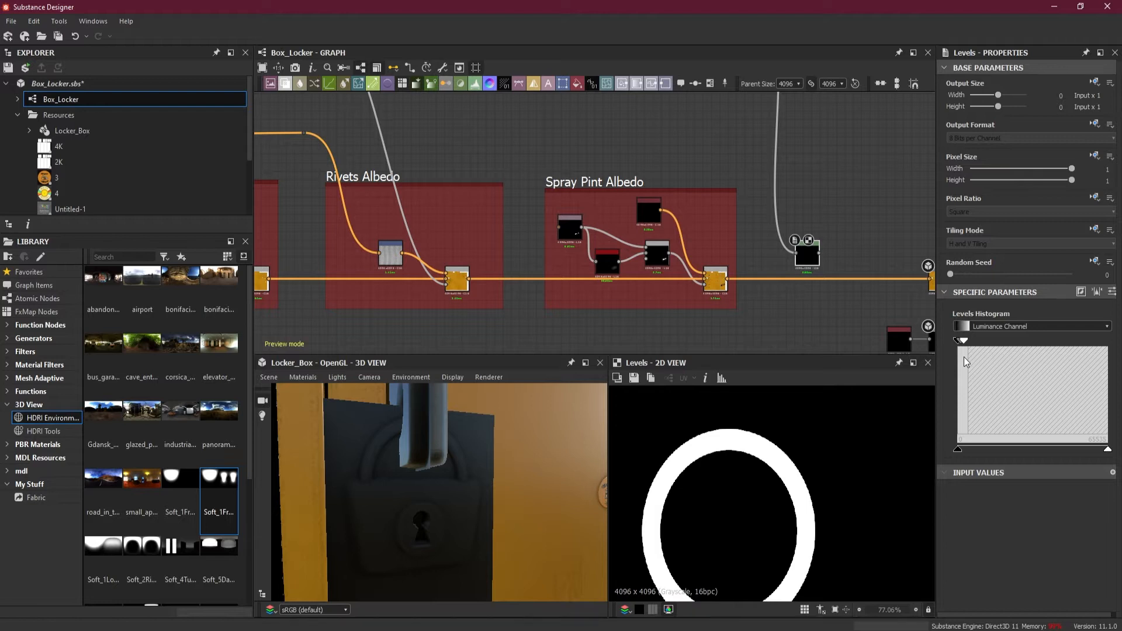
Move the output nodes well away from the Spray Pint Albedo frame to make room, and shift the new shackle Levels node slightly
{"action": "scroll", "coordinate": [660, 196], "scroll_direction": "down", "scroll_amount": 5}
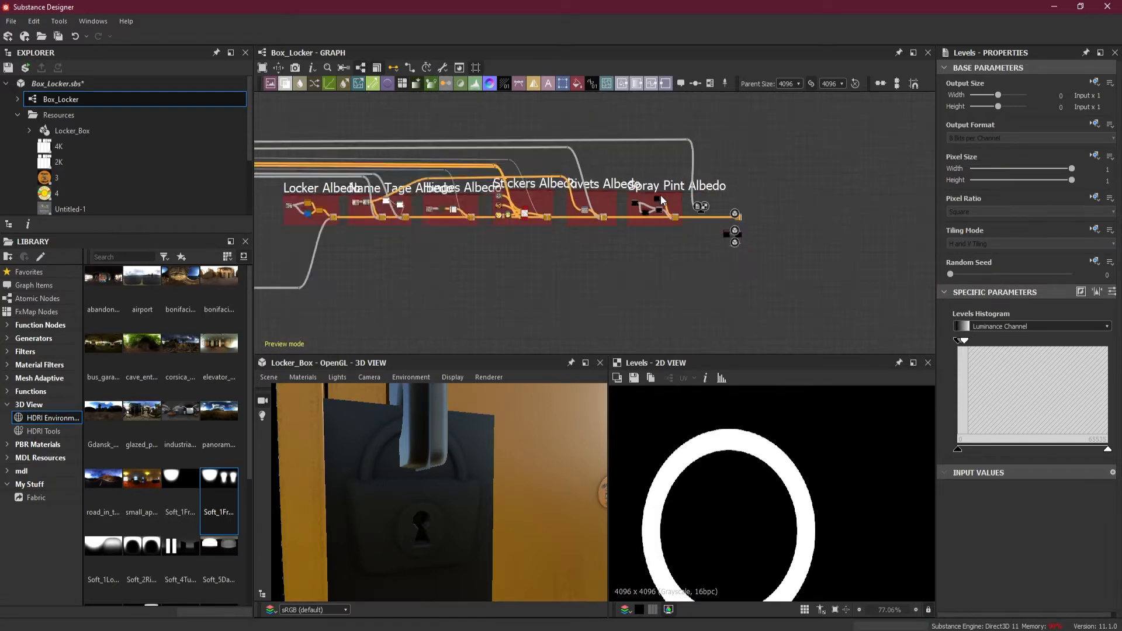
{"action": "scroll", "coordinate": [661, 197], "scroll_direction": "down", "scroll_amount": 2}
{"action": "scroll", "coordinate": [743, 192], "scroll_direction": "up", "scroll_amount": 6}
{"action": "left_click_drag", "start_coordinate": [719, 204], "coordinate": [898, 284]}
{"action": "middle_click_drag", "start_coordinate": [749, 290], "coordinate": [601, 284]}
{"action": "left_click_drag", "start_coordinate": [746, 276], "coordinate": [840, 279]}
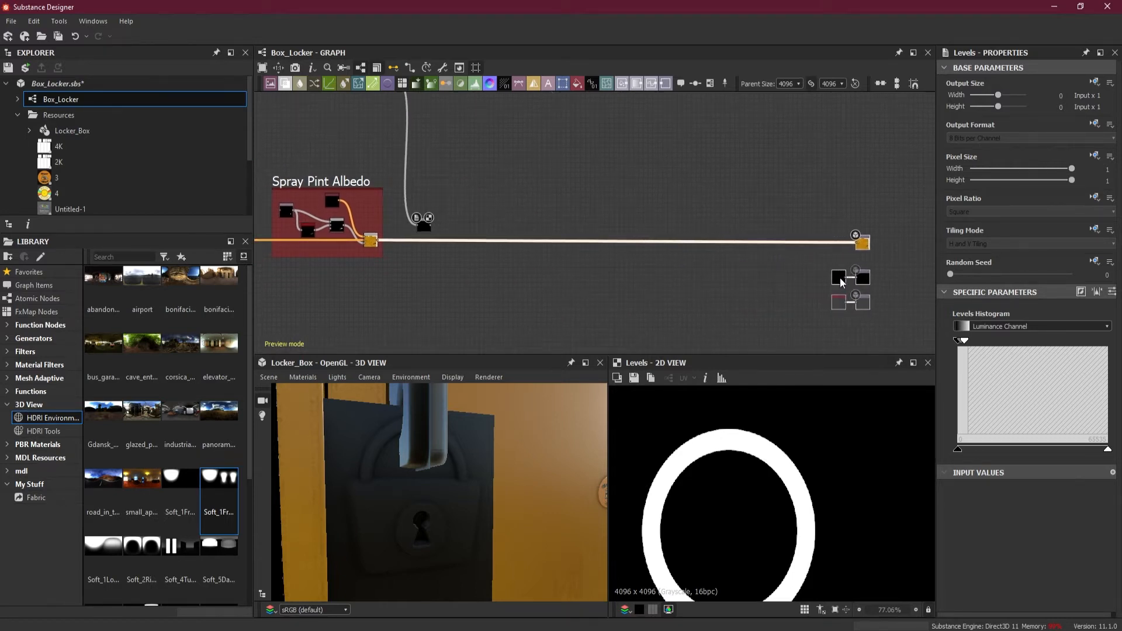
{"action": "left_click", "coordinate": [590, 271]}
{"action": "left_click_drag", "start_coordinate": [424, 228], "coordinate": [444, 227]}
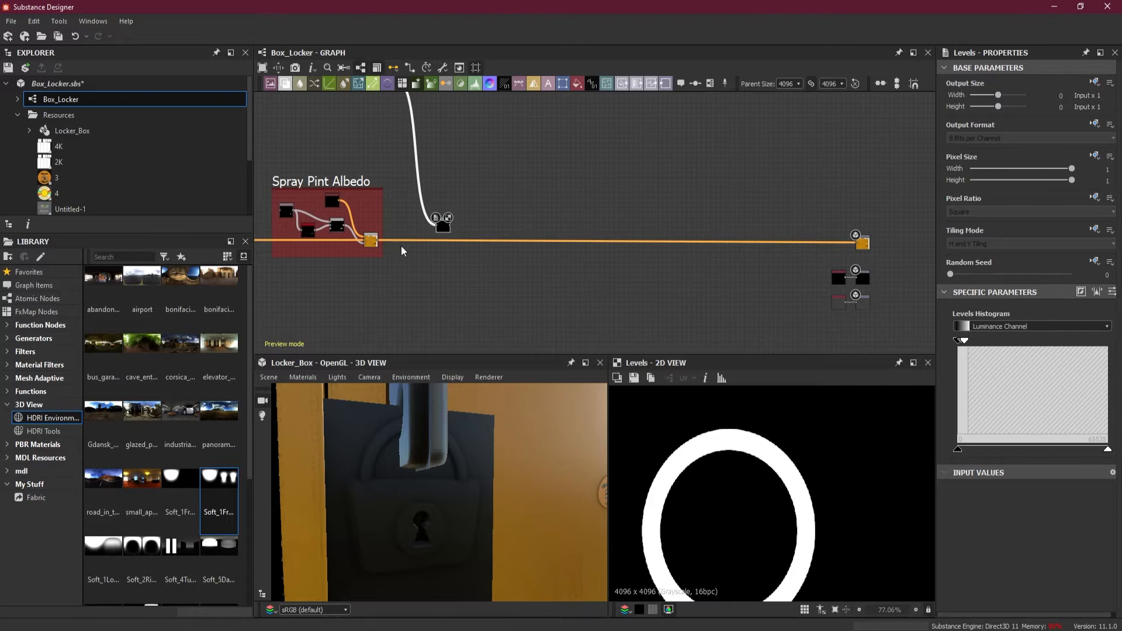
Branch the lock body's Levels output in the Lock frame to a dot node above the frame
{"action": "scroll", "coordinate": [400, 247], "scroll_direction": "down", "scroll_amount": 5}
{"action": "middle_click_drag", "start_coordinate": [385, 254], "coordinate": [862, 211]}
{"action": "middle_click_drag", "start_coordinate": [502, 205], "coordinate": [941, 213]}
{"action": "middle_click_drag", "start_coordinate": [472, 219], "coordinate": [833, 214]}
{"action": "scroll", "coordinate": [597, 229], "scroll_direction": "up", "scroll_amount": 8}
{"action": "middle_click_drag", "start_coordinate": [568, 179], "coordinate": [559, 276]}
{"action": "left_click", "coordinate": [554, 275]}
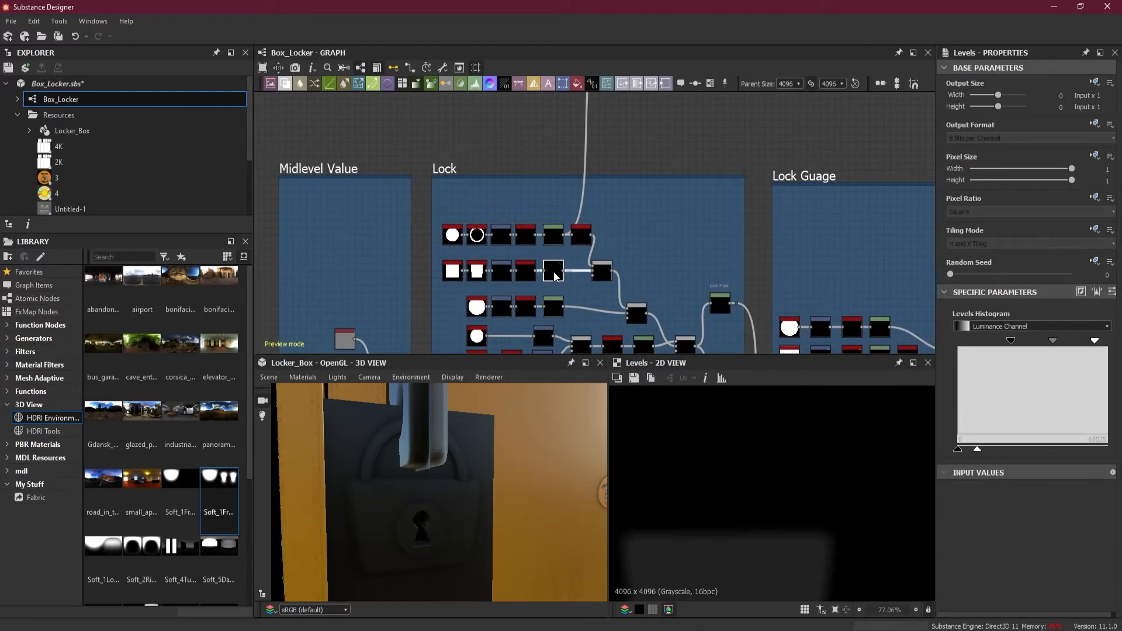
{"action": "scroll", "coordinate": [591, 269], "scroll_direction": "down", "scroll_amount": 2}
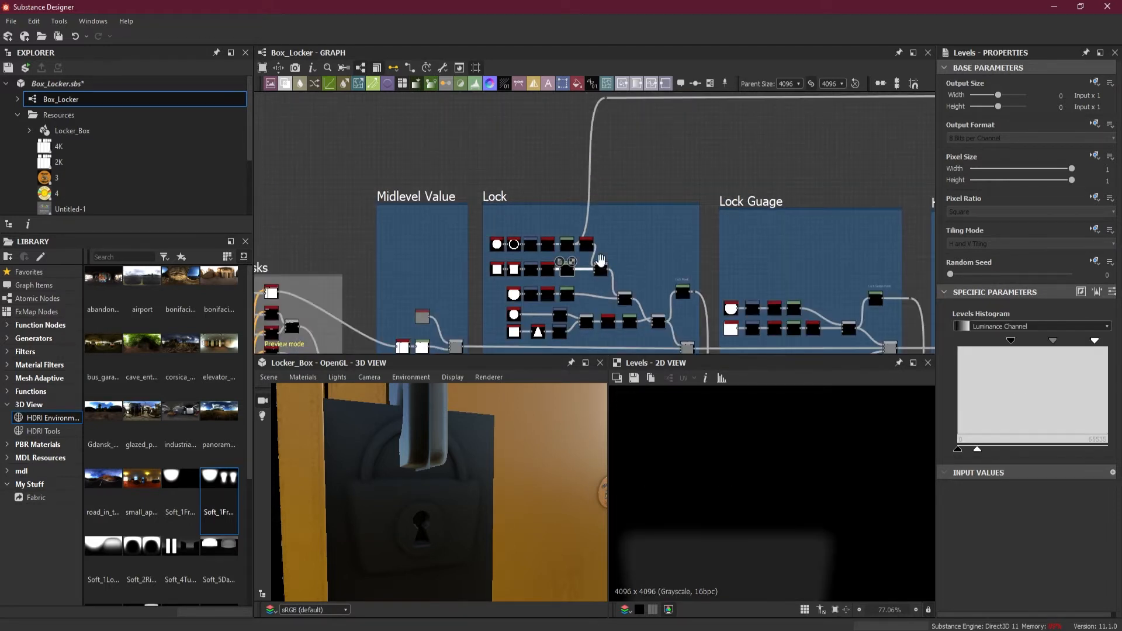
{"action": "middle_click_drag", "start_coordinate": [601, 260], "coordinate": [554, 288]}
{"action": "left_click_drag", "start_coordinate": [528, 297], "coordinate": [783, 146]}
{"action": "key", "text": "alt"}
Extend the lock body link alongside the shackle link to a dot node beyond the Spray Pint Albedo frame
{"action": "scroll", "coordinate": [689, 112], "scroll_direction": "down", "scroll_amount": 4}
{"action": "middle_click_drag", "start_coordinate": [900, 112], "coordinate": [602, 152]}
{"action": "scroll", "coordinate": [881, 152], "scroll_direction": "down", "scroll_amount": 4}
{"action": "middle_click_drag", "start_coordinate": [796, 161], "coordinate": [454, 182]}
{"action": "mouse_move", "coordinate": [861, 181]}
{"action": "middle_mouse_down"}
{"action": "mouse_move", "coordinate": [393, 190]}
{"action": "mouse_move", "coordinate": [514, 189]}
{"action": "middle_mouse_up"}
{"action": "scroll", "coordinate": [728, 206], "scroll_direction": "up", "scroll_amount": 4}
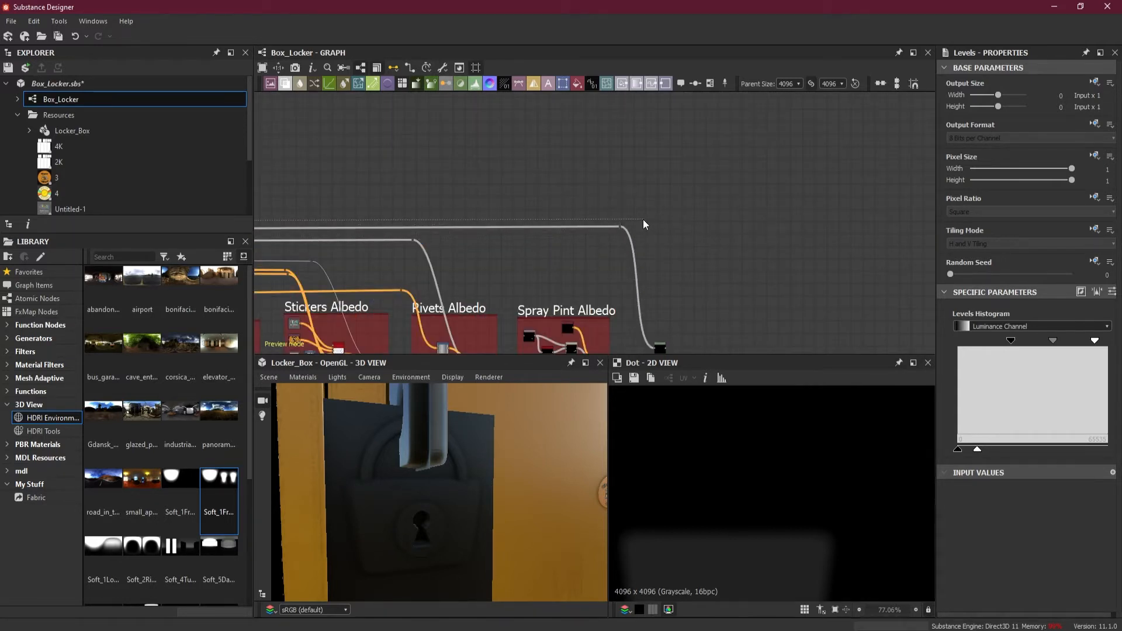
Add a Levels node on the lock body link beside the shackle one and lower its input white point for a solid white mask
{"action": "mouse_move", "coordinate": [748, 276]}
{"action": "middle_mouse_down"}
{"action": "mouse_move", "coordinate": [679, 277]}
{"action": "mouse_move", "coordinate": [678, 216]}
{"action": "mouse_move", "coordinate": [675, 225]}
{"action": "middle_mouse_up"}
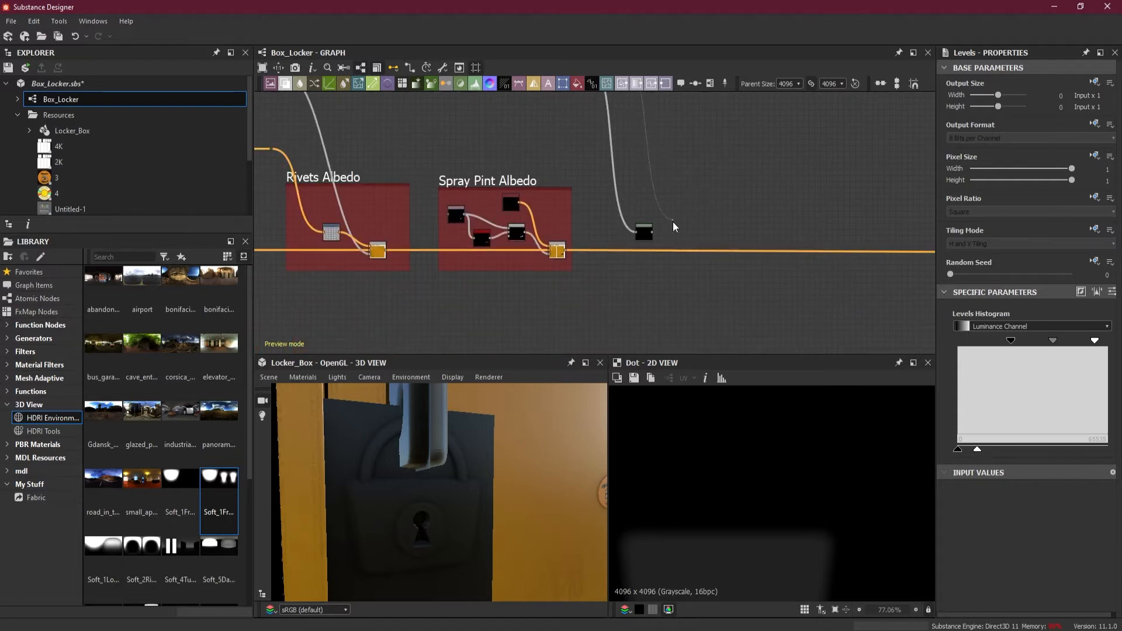
{"action": "left_click", "coordinate": [676, 237]}
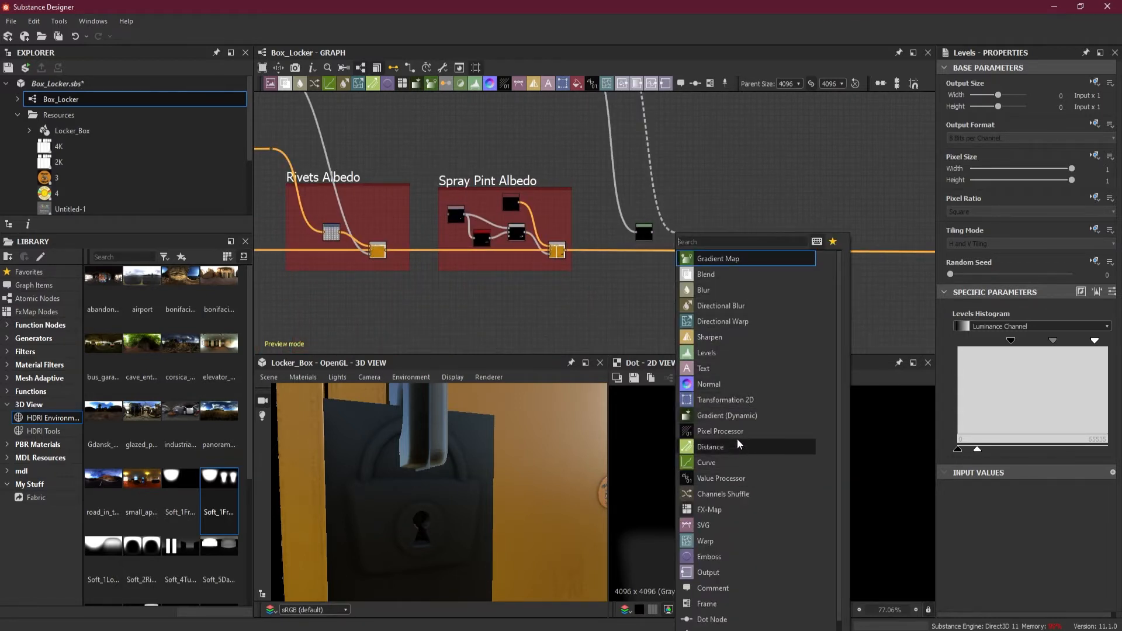
{"action": "left_click", "coordinate": [706, 353]}
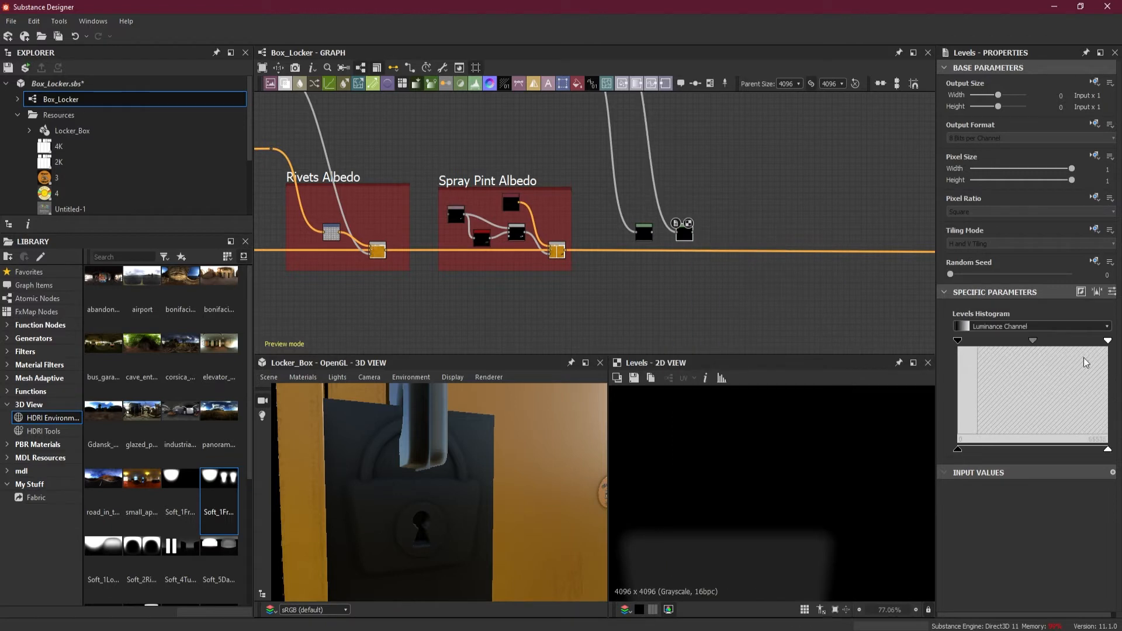
{"action": "left_click_drag", "start_coordinate": [1108, 341], "coordinate": [961, 356]}
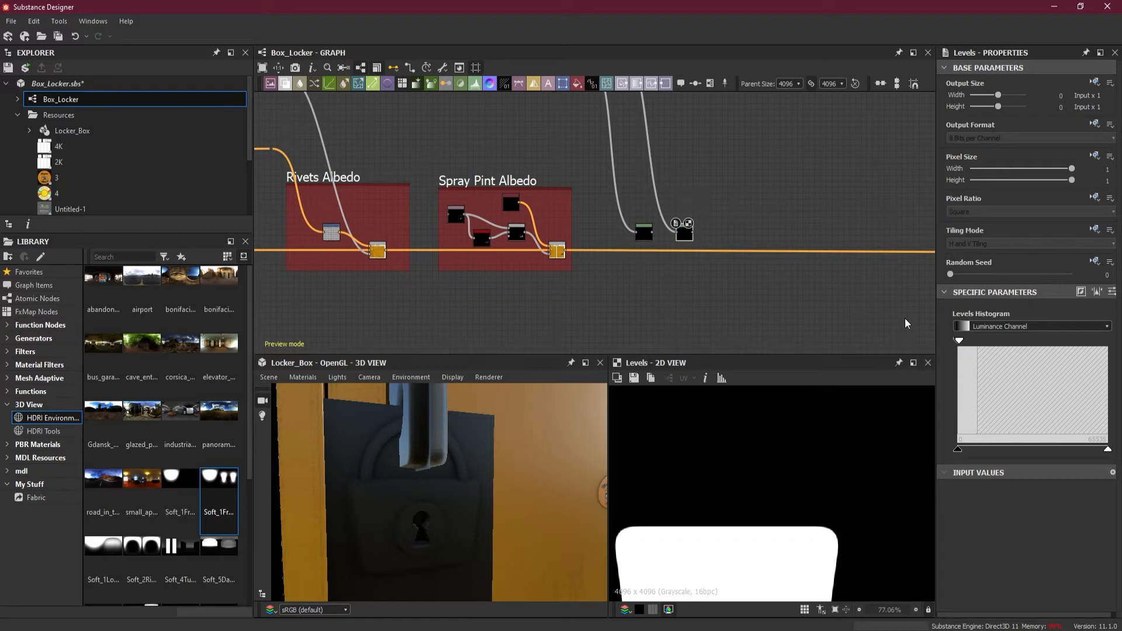
Branch the keyhole disc's Levels output in the Lock frame to a dot node above the frame
{"action": "scroll", "coordinate": [646, 194], "scroll_direction": "down", "scroll_amount": 5}
{"action": "middle_click_drag", "start_coordinate": [278, 199], "coordinate": [734, 204]}
{"action": "scroll", "coordinate": [541, 207], "scroll_direction": "down", "scroll_amount": 3}
{"action": "middle_click_drag", "start_coordinate": [293, 220], "coordinate": [757, 216]}
{"action": "middle_click_drag", "start_coordinate": [436, 215], "coordinate": [648, 195]}
{"action": "scroll", "coordinate": [648, 195], "scroll_direction": "up", "scroll_amount": 6}
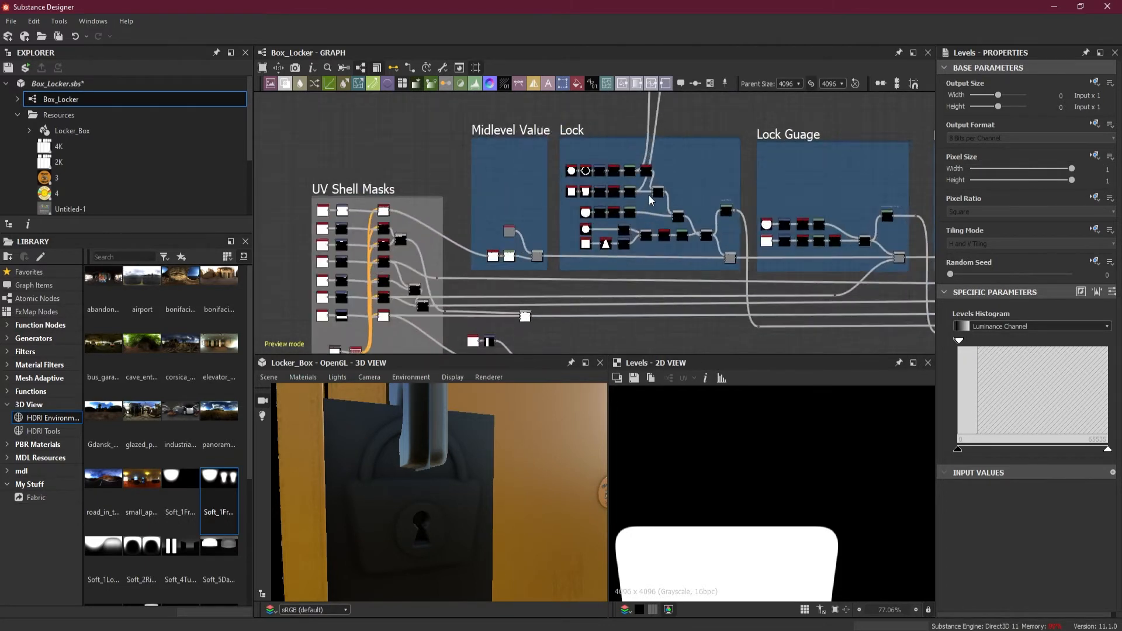
{"action": "scroll", "coordinate": [648, 196], "scroll_direction": "up", "scroll_amount": 2}
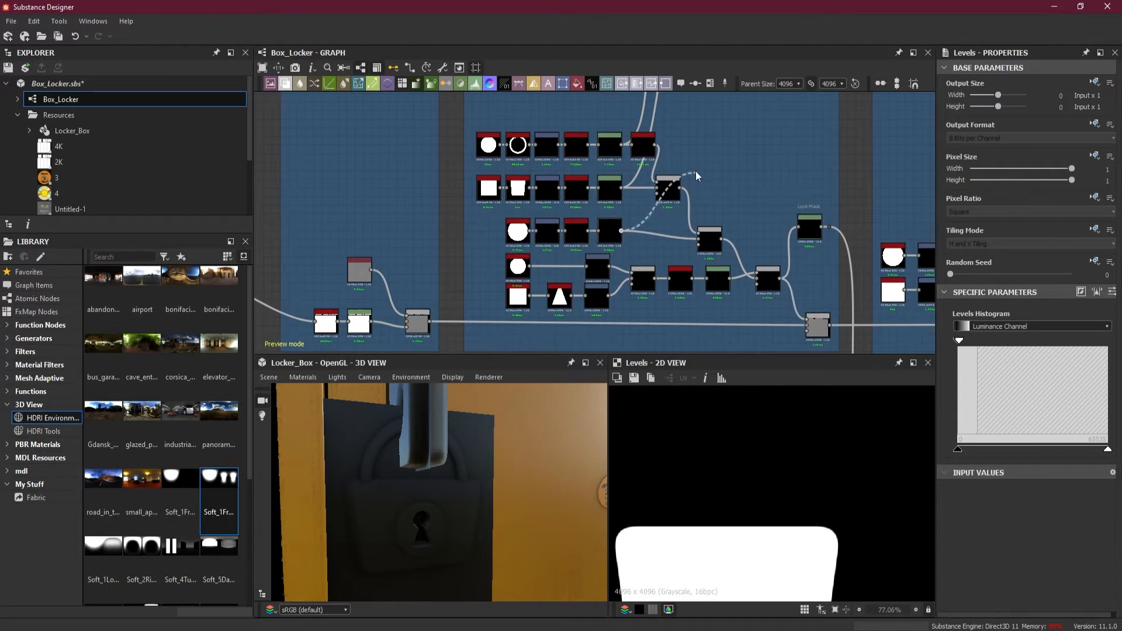
{"action": "scroll", "coordinate": [698, 168], "scroll_direction": "down", "scroll_amount": 5}
{"action": "middle_click_drag", "start_coordinate": [699, 164], "coordinate": [661, 282]}
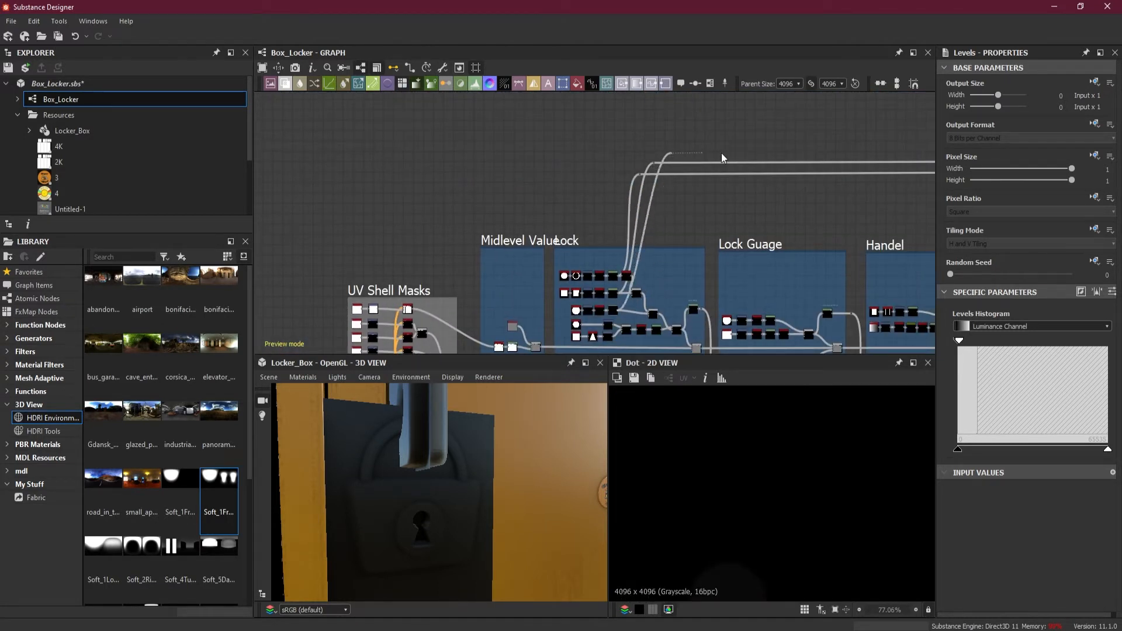
Extend the keyhole disc link above the other two lock links to a dot node beyond the Spray Pint Albedo frame
{"action": "scroll", "coordinate": [759, 154], "scroll_direction": "down", "scroll_amount": 8}
{"action": "middle_click_drag", "start_coordinate": [854, 153], "coordinate": [533, 179]}
{"action": "middle_click_drag", "start_coordinate": [838, 182], "coordinate": [624, 180]}
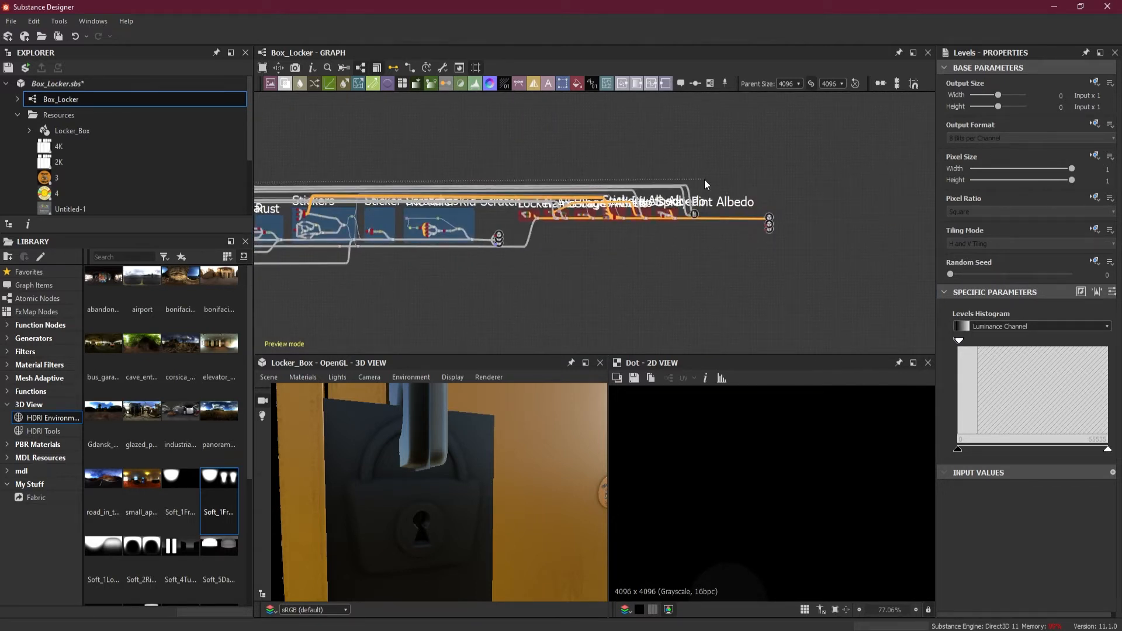
{"action": "scroll", "coordinate": [704, 180], "scroll_direction": "up", "scroll_amount": 8}
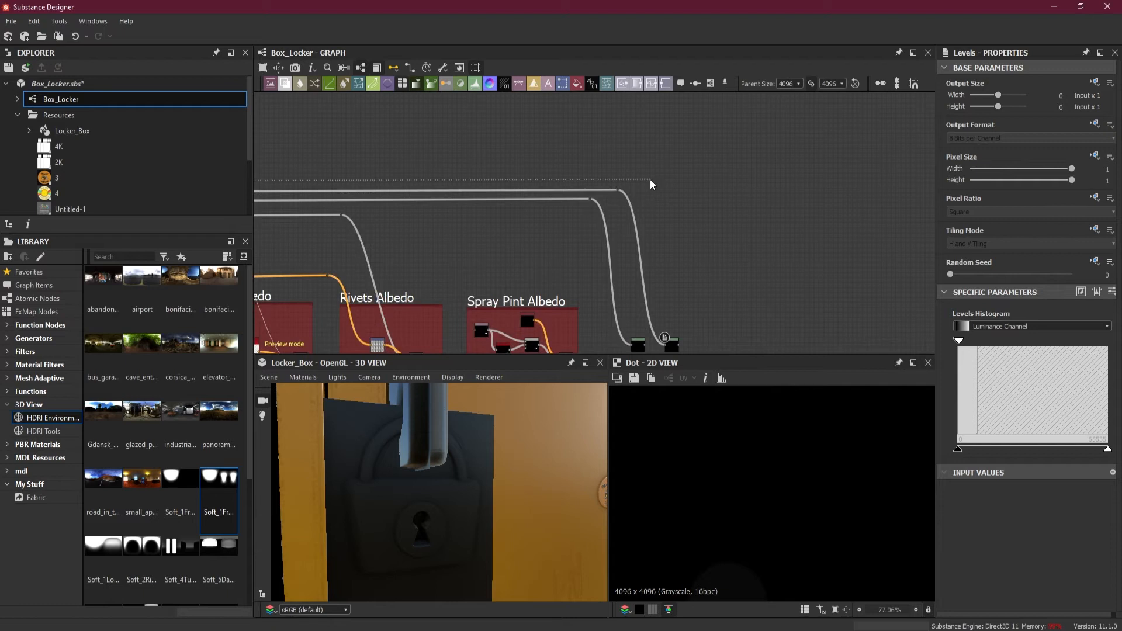
{"action": "left_click", "coordinate": [671, 179]}
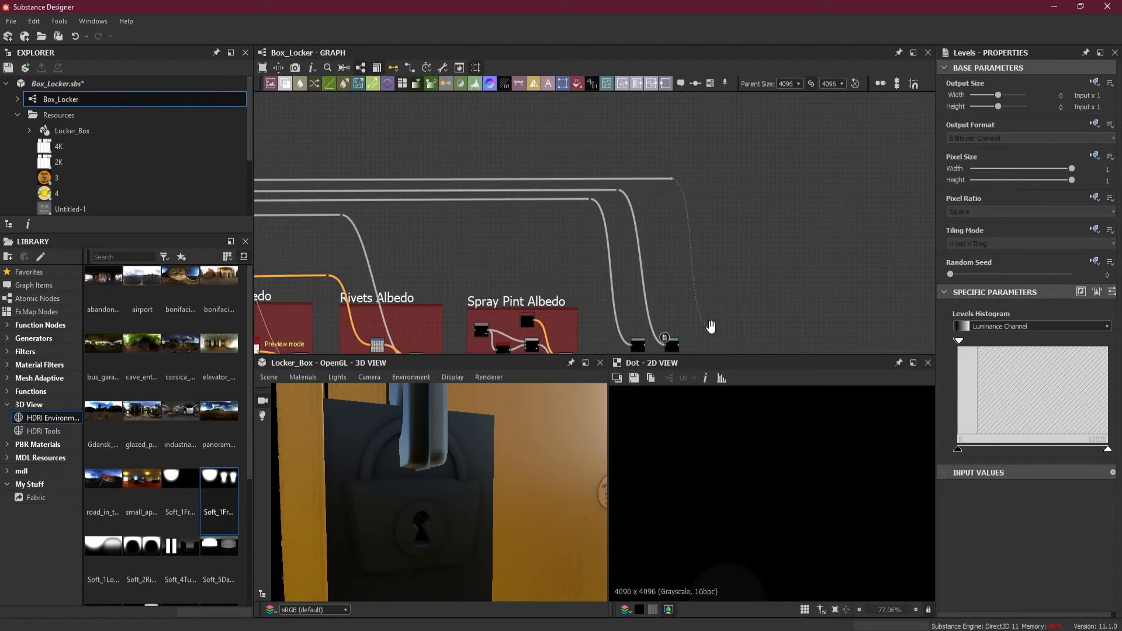
Add a Levels node on the keyhole disc link beside the other two and lower its input white point for a solid white mask
{"action": "middle_click_drag", "start_coordinate": [710, 326], "coordinate": [684, 228]}
{"action": "left_click", "coordinate": [676, 230]}
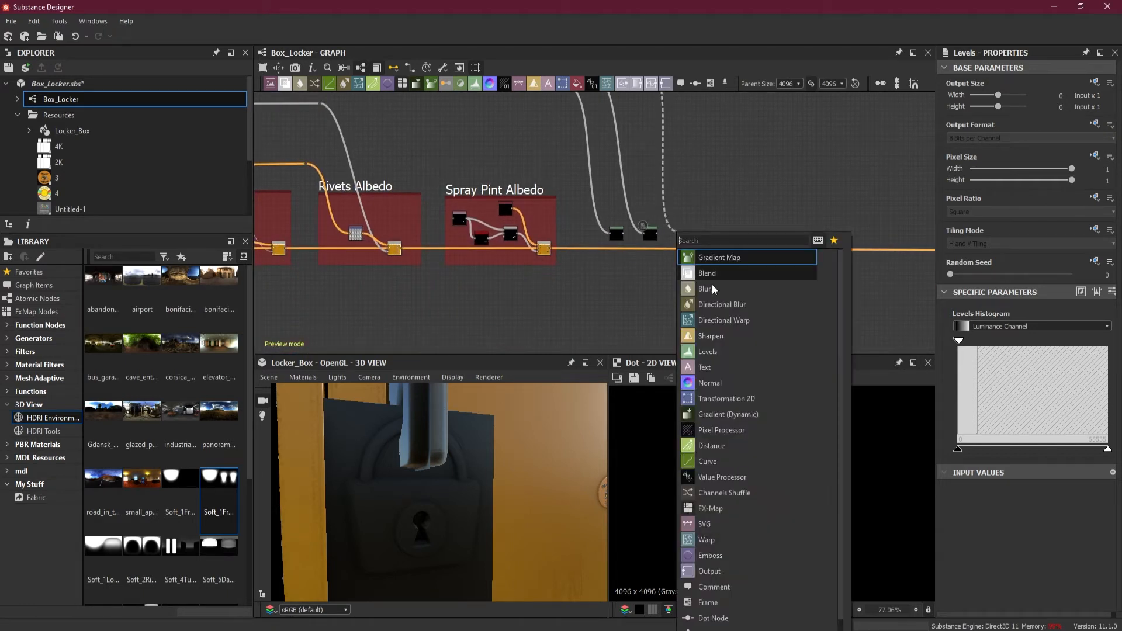
{"action": "left_click", "coordinate": [717, 353]}
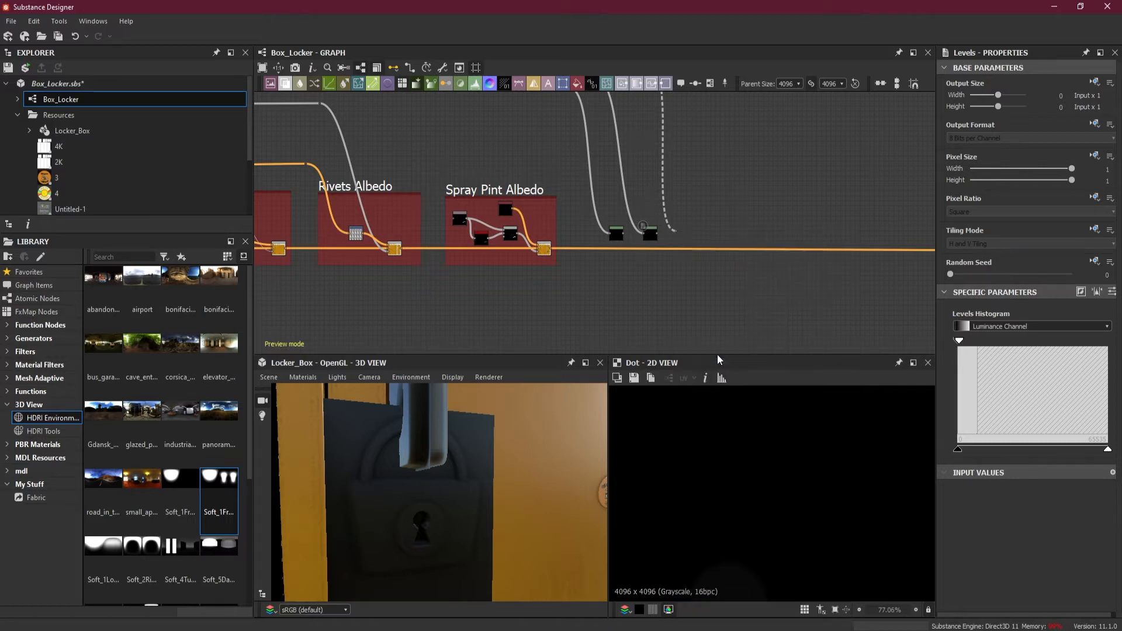
{"action": "left_click_drag", "start_coordinate": [1108, 342], "coordinate": [962, 352]}
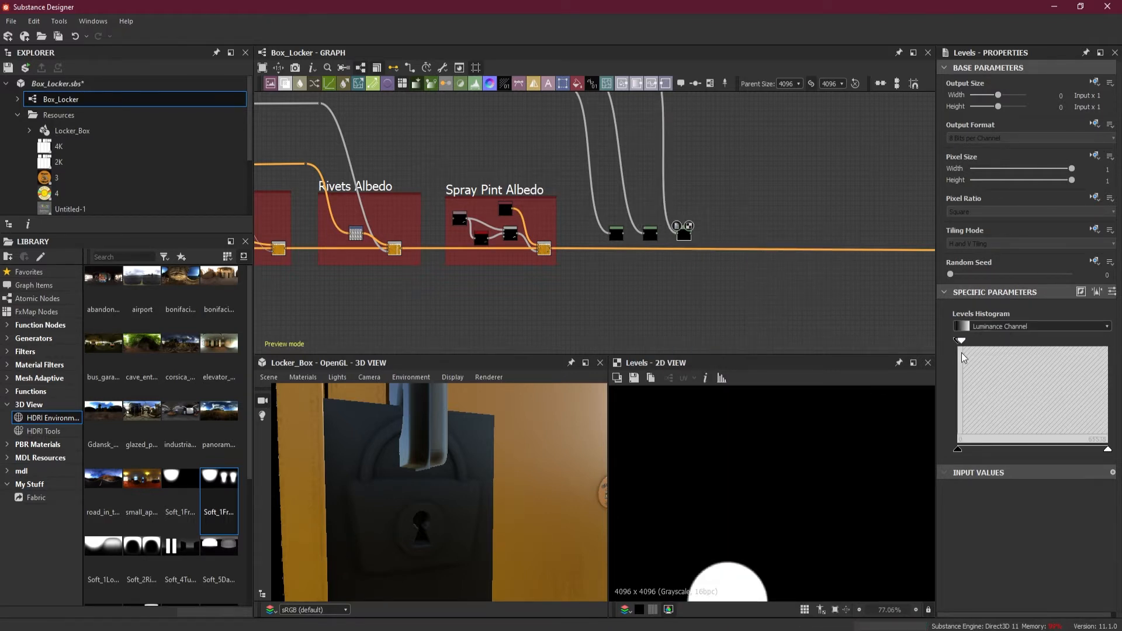
Reposition the keyhole disc link's last dot node so its spacing matches the other two lock links
{"action": "middle_click_drag", "start_coordinate": [683, 146], "coordinate": [716, 266]}
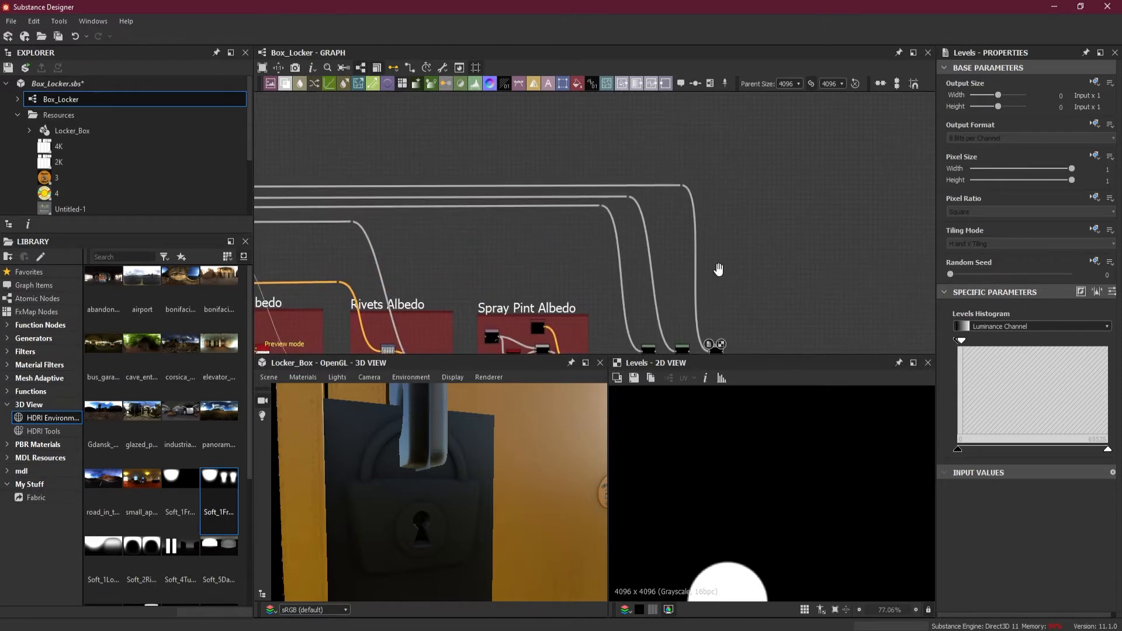
{"action": "scroll", "coordinate": [678, 190], "scroll_direction": "up", "scroll_amount": 3}
{"action": "left_click_drag", "start_coordinate": [689, 185], "coordinate": [647, 188]}
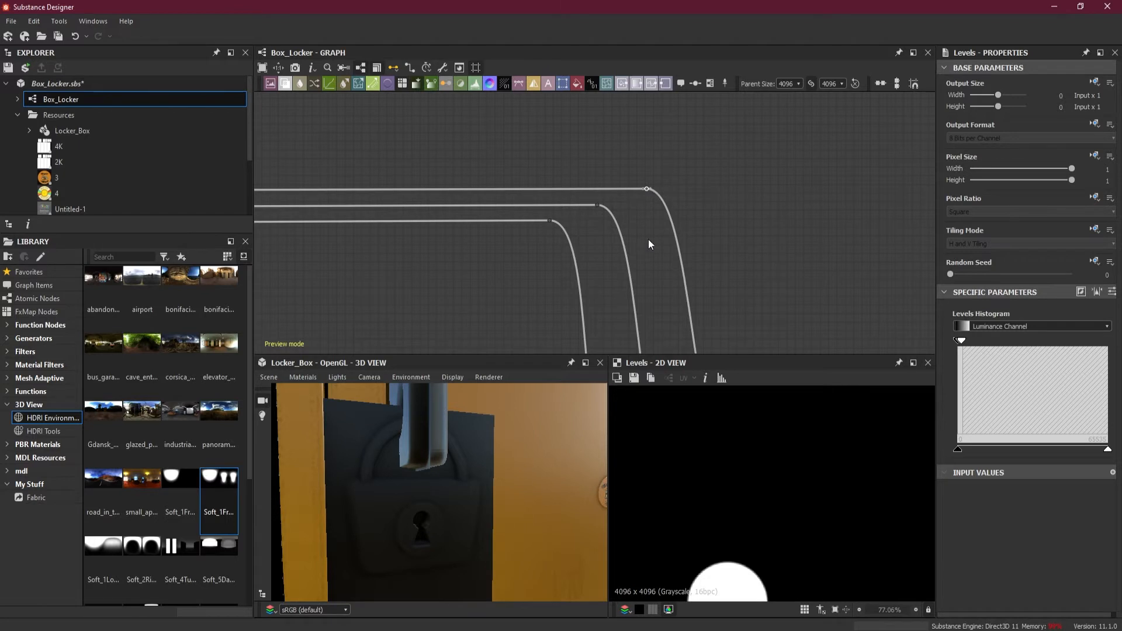
Add a Blend node just above the main albedo link, beyond the three lock mask Levels nodes
{"action": "scroll", "coordinate": [517, 447], "scroll_direction": "down", "scroll_amount": 4}
{"action": "scroll", "coordinate": [757, 251], "scroll_direction": "down", "scroll_amount": 2}
{"action": "middle_click_drag", "start_coordinate": [776, 265], "coordinate": [648, 119]}
{"action": "scroll", "coordinate": [730, 202], "scroll_direction": "up", "scroll_amount": 1}
{"action": "middle_click_drag", "start_coordinate": [761, 229], "coordinate": [604, 188]}
{"action": "scroll", "coordinate": [649, 188], "scroll_direction": "down", "scroll_amount": 2}
{"action": "left_click_drag", "start_coordinate": [790, 201], "coordinate": [713, 267]}
{"action": "scroll", "coordinate": [552, 226], "scroll_direction": "up", "scroll_amount": 2}
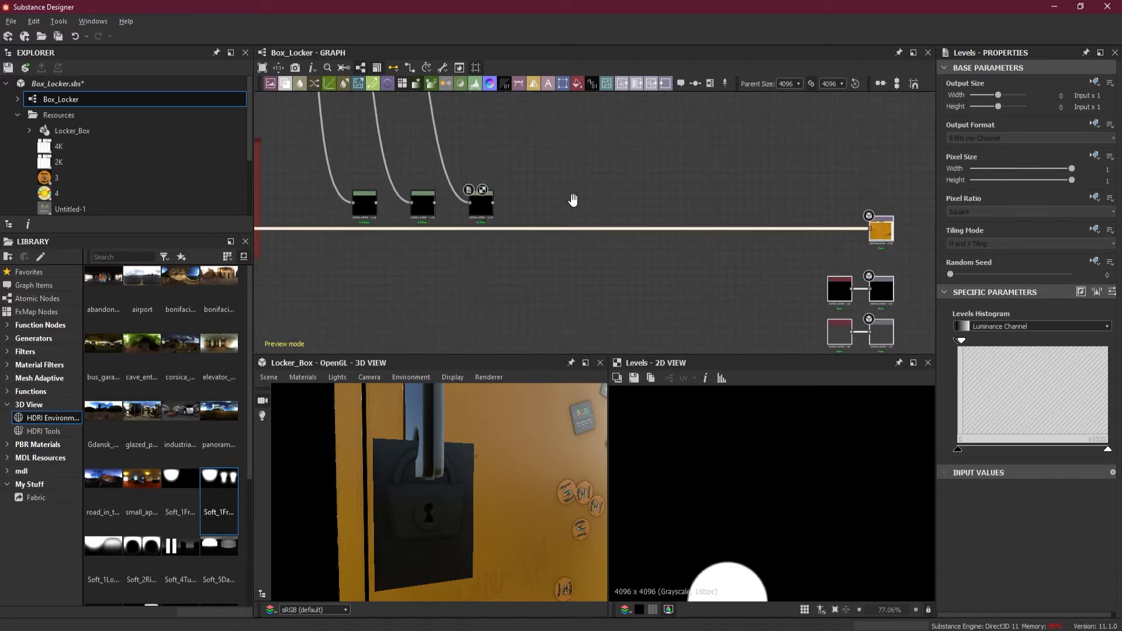
{"action": "middle_click_drag", "start_coordinate": [573, 200], "coordinate": [687, 248]}
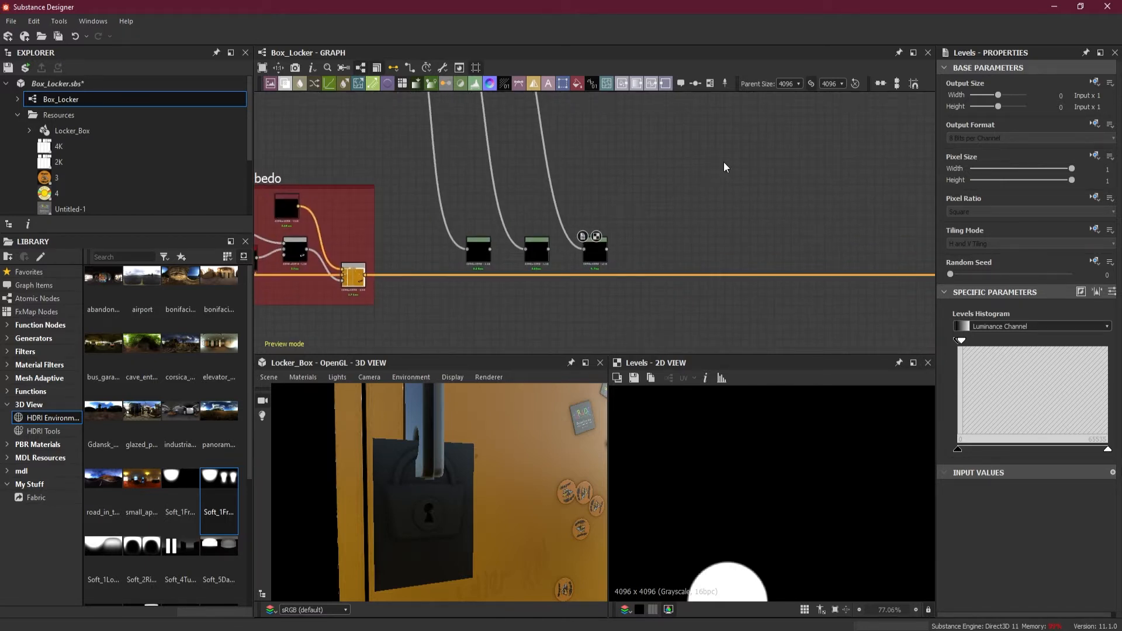
{"action": "key", "text": "space"}
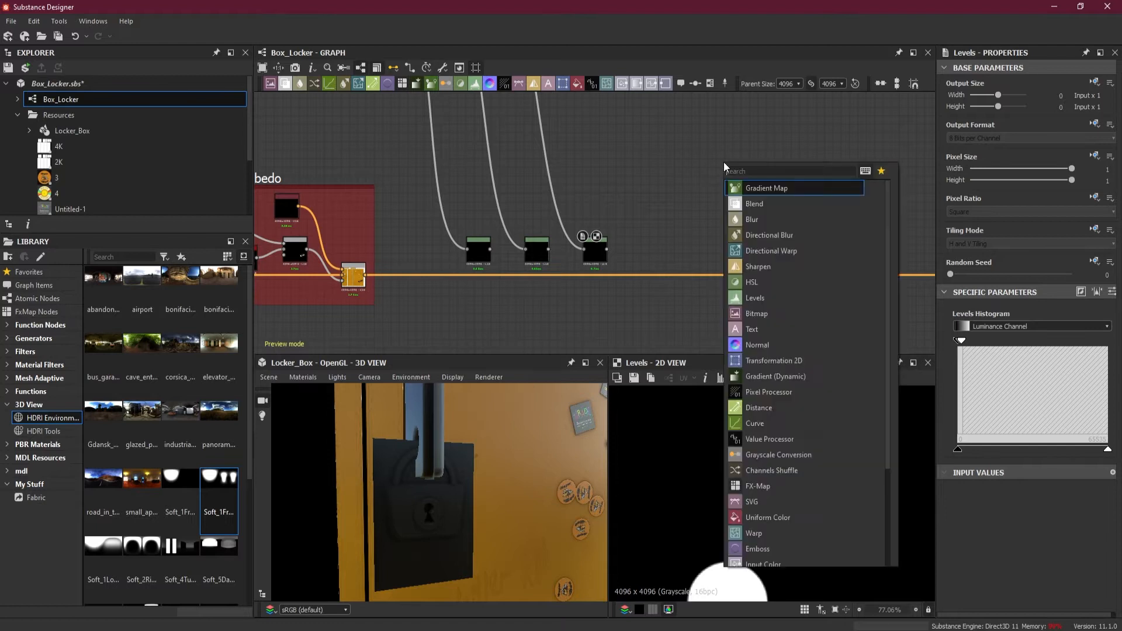
{"action": "left_click", "coordinate": [757, 203]}
{"action": "left_click_drag", "start_coordinate": [722, 172], "coordinate": [714, 245]}
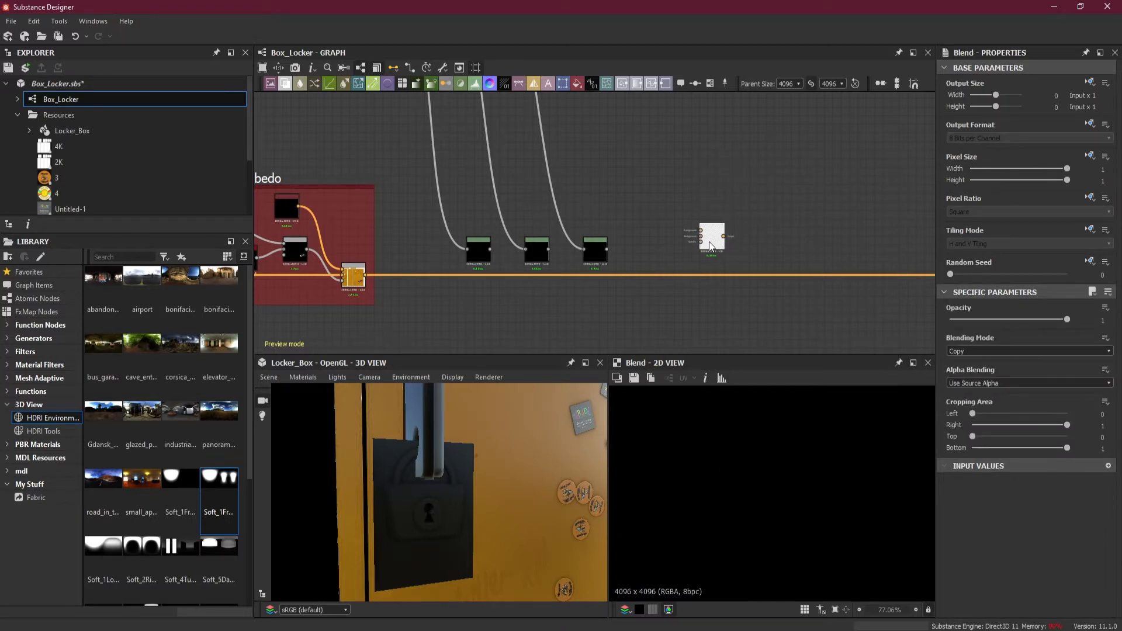
{"action": "scroll", "coordinate": [669, 231], "scroll_direction": "up", "scroll_amount": 3}
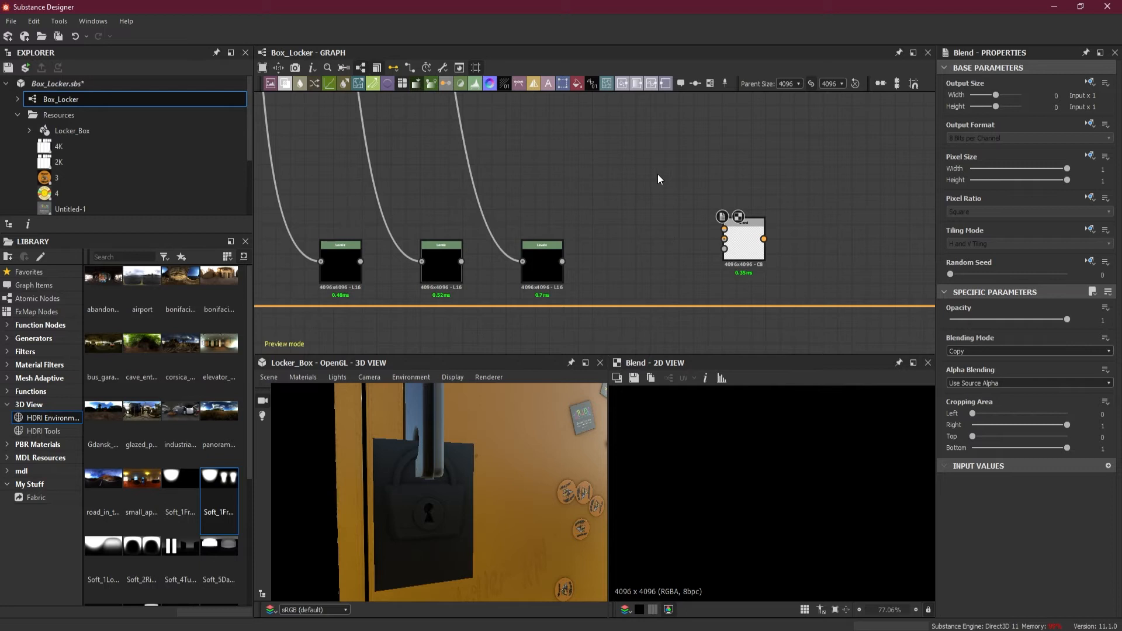
Branch the output of the texture node in the Rivets Albedo frame to a dot node above the frame
{"action": "scroll", "coordinate": [657, 173], "scroll_direction": "down", "scroll_amount": 5}
{"action": "middle_click_drag", "start_coordinate": [489, 152], "coordinate": [700, 179]}
{"action": "scroll", "coordinate": [548, 189], "scroll_direction": "down", "scroll_amount": 2}
{"action": "middle_click_drag", "start_coordinate": [456, 203], "coordinate": [675, 208]}
{"action": "scroll", "coordinate": [524, 201], "scroll_direction": "up", "scroll_amount": 5}
{"action": "scroll", "coordinate": [525, 200], "scroll_direction": "down", "scroll_amount": 3}
{"action": "mouse_move", "coordinate": [477, 214]}
{"action": "middle_mouse_down"}
{"action": "mouse_move", "coordinate": [752, 216]}
{"action": "mouse_move", "coordinate": [369, 232]}
{"action": "middle_mouse_up"}
{"action": "scroll", "coordinate": [678, 236], "scroll_direction": "up", "scroll_amount": 4}
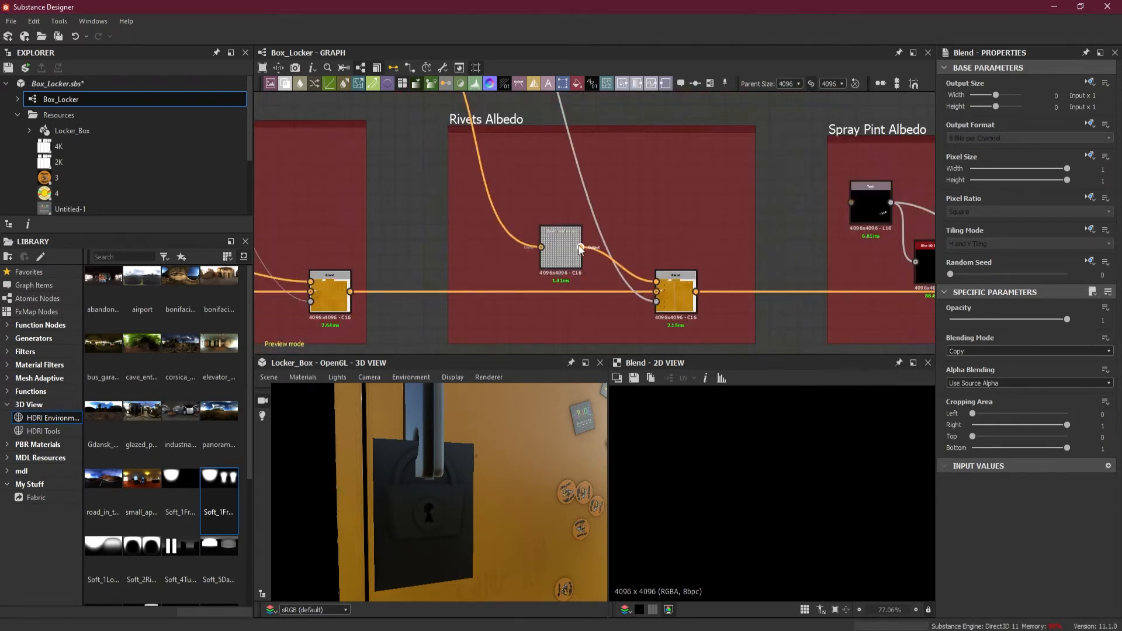
{"action": "scroll", "coordinate": [577, 246], "scroll_direction": "down", "scroll_amount": 1}
{"action": "middle_click_drag", "start_coordinate": [647, 251], "coordinate": [545, 265]}
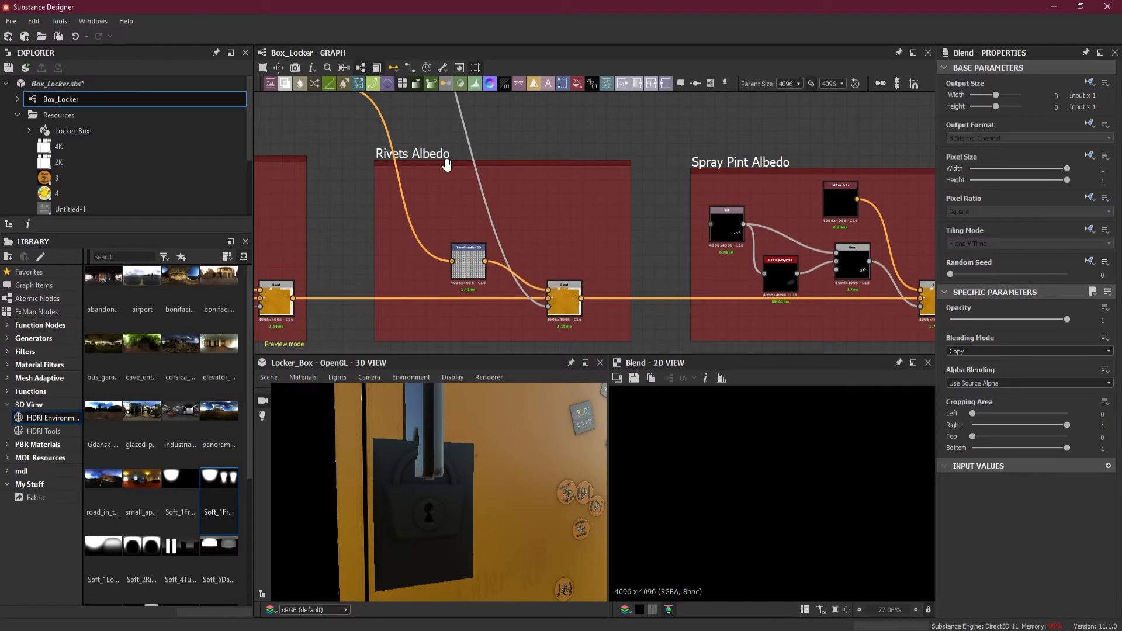
{"action": "left_click_drag", "start_coordinate": [485, 260], "coordinate": [560, 149]}
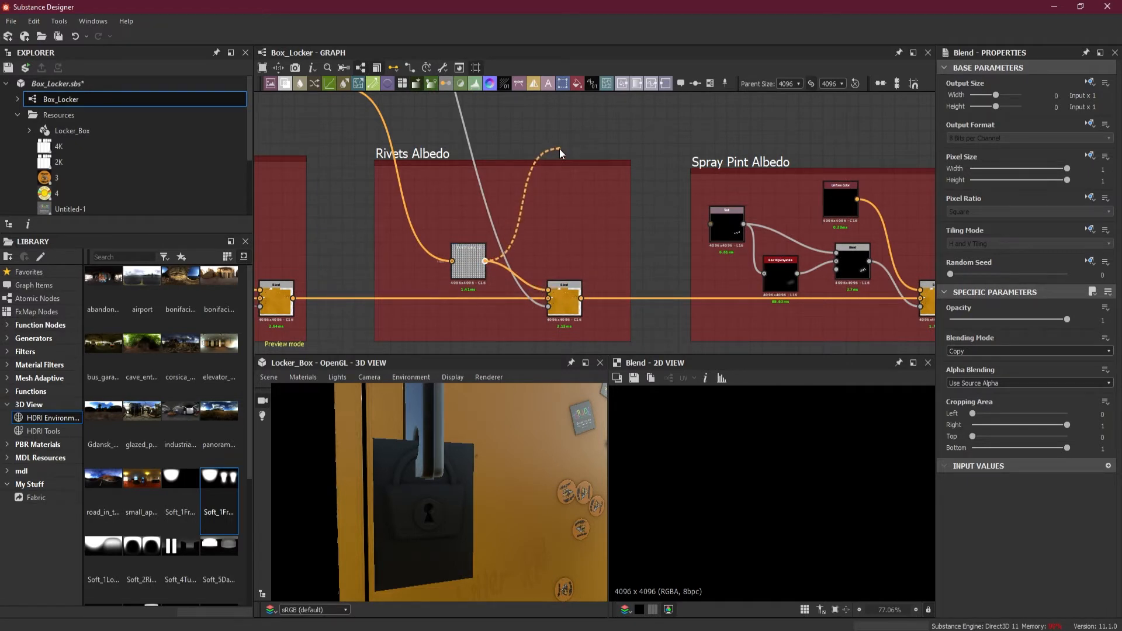
{"action": "left_click", "coordinate": [579, 117], "text": "alt"}
Extend the rivet texture link past the Spray Pint Albedo frame to a dot node above the new Blend node
{"action": "scroll", "coordinate": [742, 125], "scroll_direction": "down", "scroll_amount": 3}
{"action": "middle_click_drag", "start_coordinate": [788, 137], "coordinate": [497, 136]}
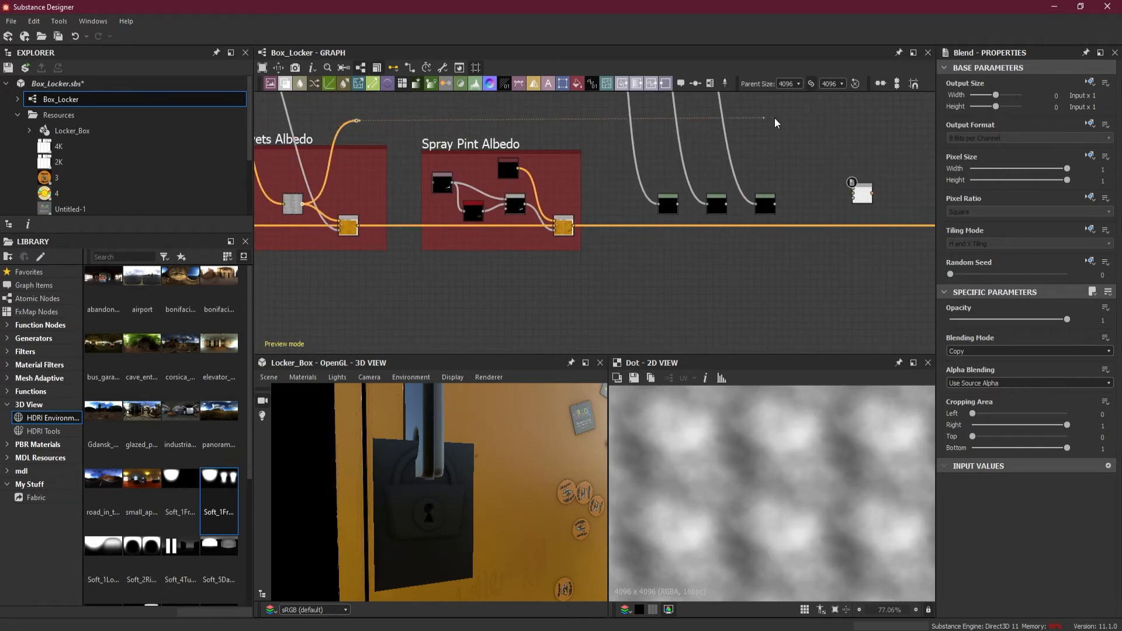
{"action": "left_click", "coordinate": [813, 118], "text": "alt"}
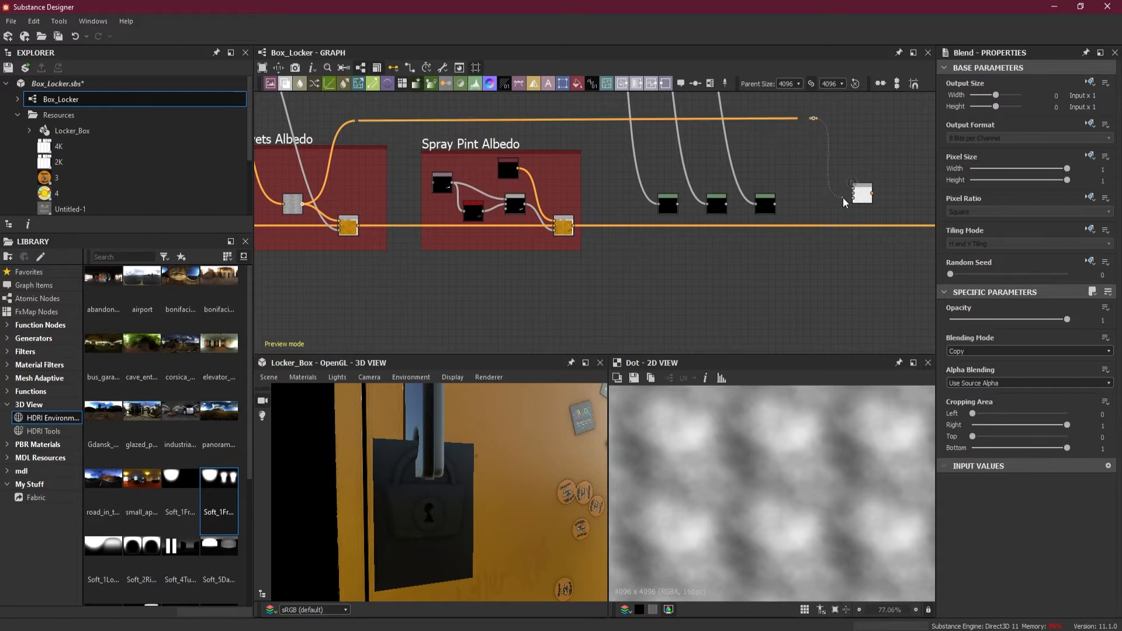
Connect the rivet texture link to the new Blend node's Foreground input
{"action": "scroll", "coordinate": [843, 197], "scroll_direction": "up", "scroll_amount": 5}
{"action": "left_click", "coordinate": [864, 200]}
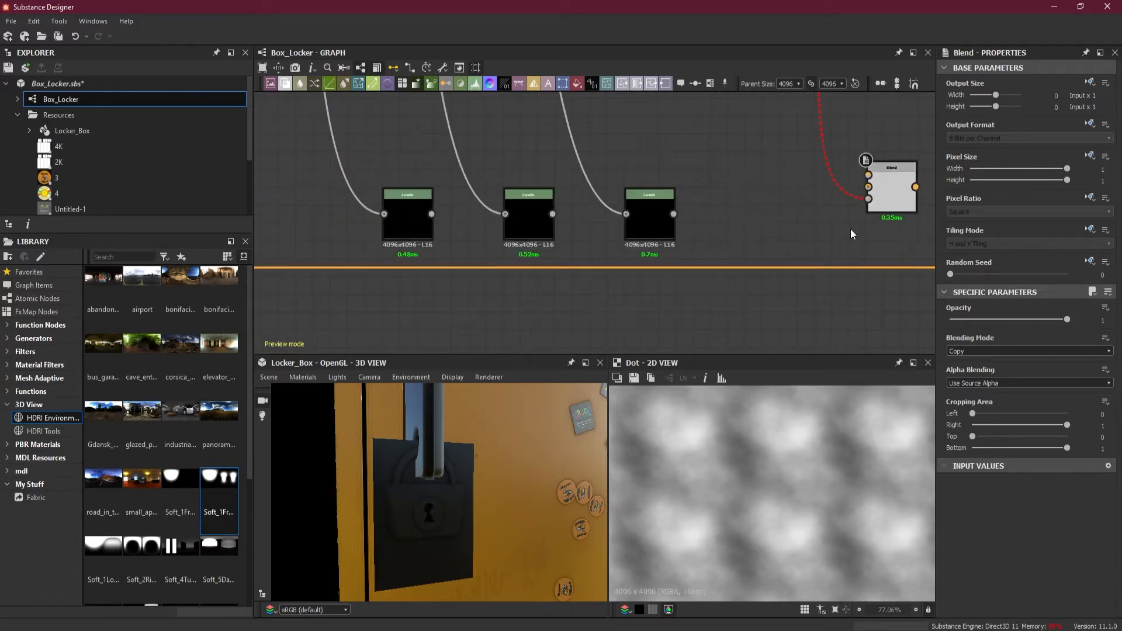
{"action": "scroll", "coordinate": [853, 229], "scroll_direction": "down", "scroll_amount": 3}
{"action": "scroll", "coordinate": [747, 266], "scroll_direction": "up", "scroll_amount": 1}
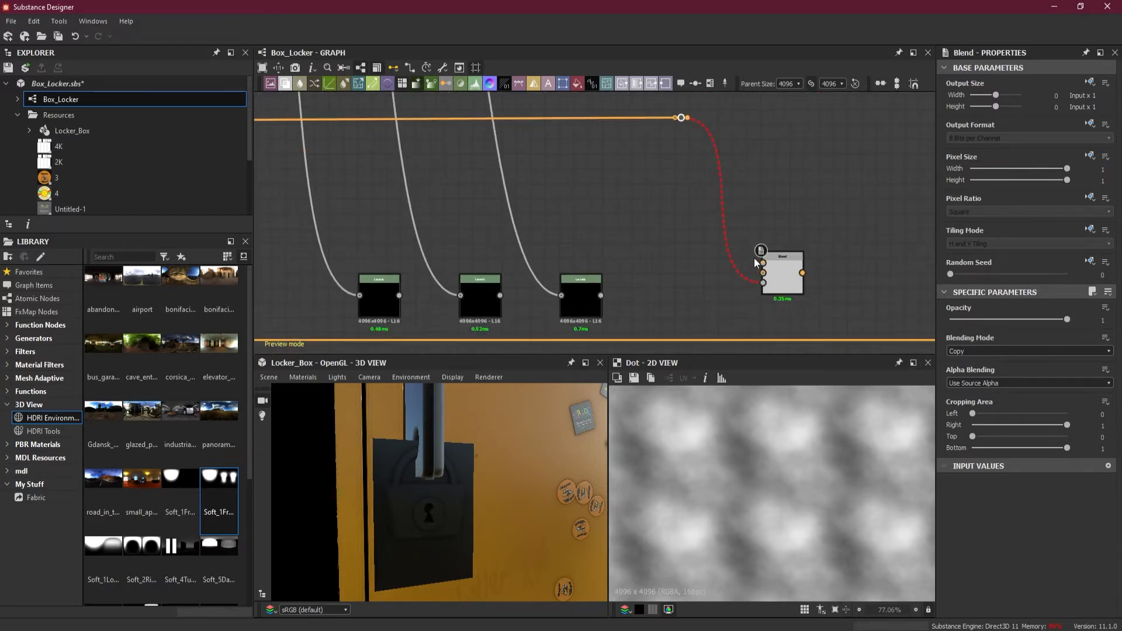
{"action": "key", "text": "space"}
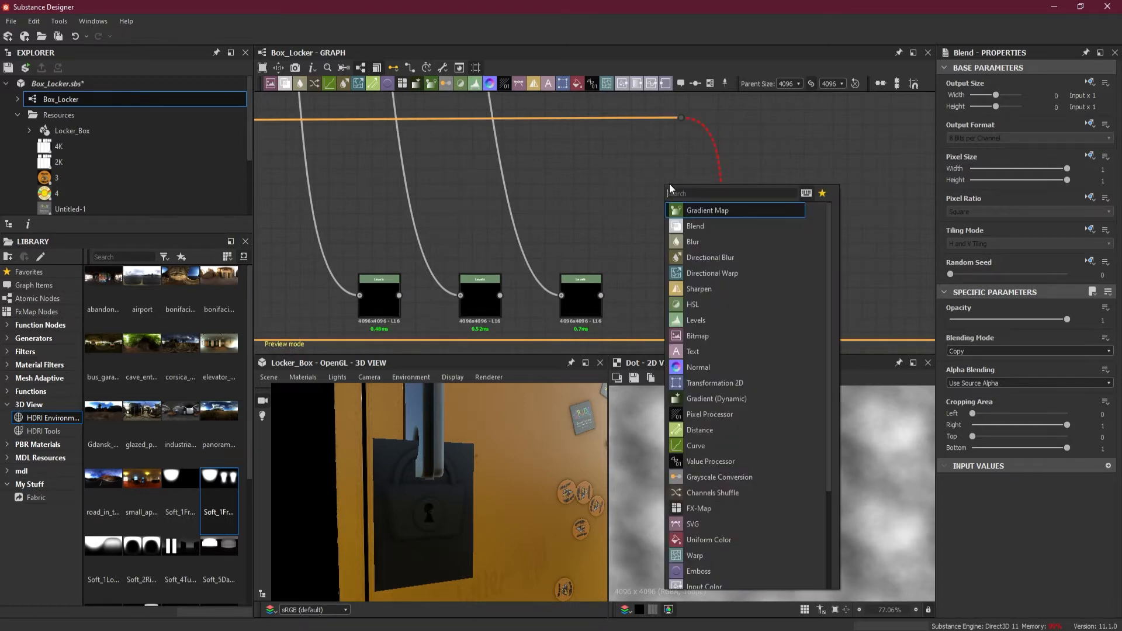
{"action": "key", "text": "Escape"}
{"action": "scroll", "coordinate": [721, 243], "scroll_direction": "up", "scroll_amount": 1}
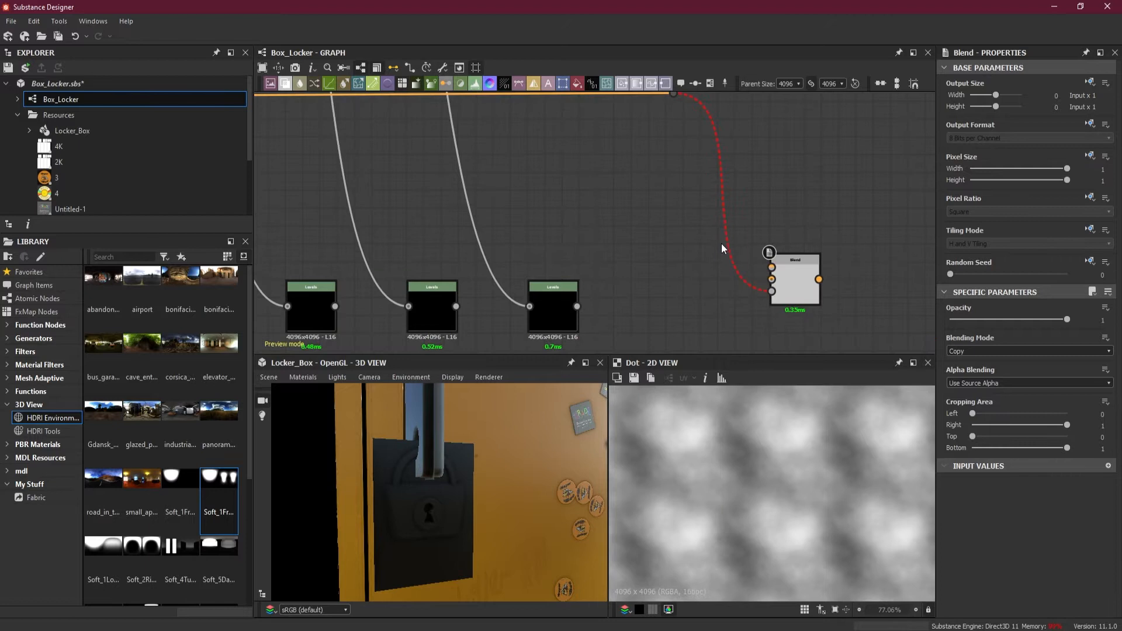
{"action": "left_click_drag", "start_coordinate": [771, 291], "coordinate": [776, 270]}
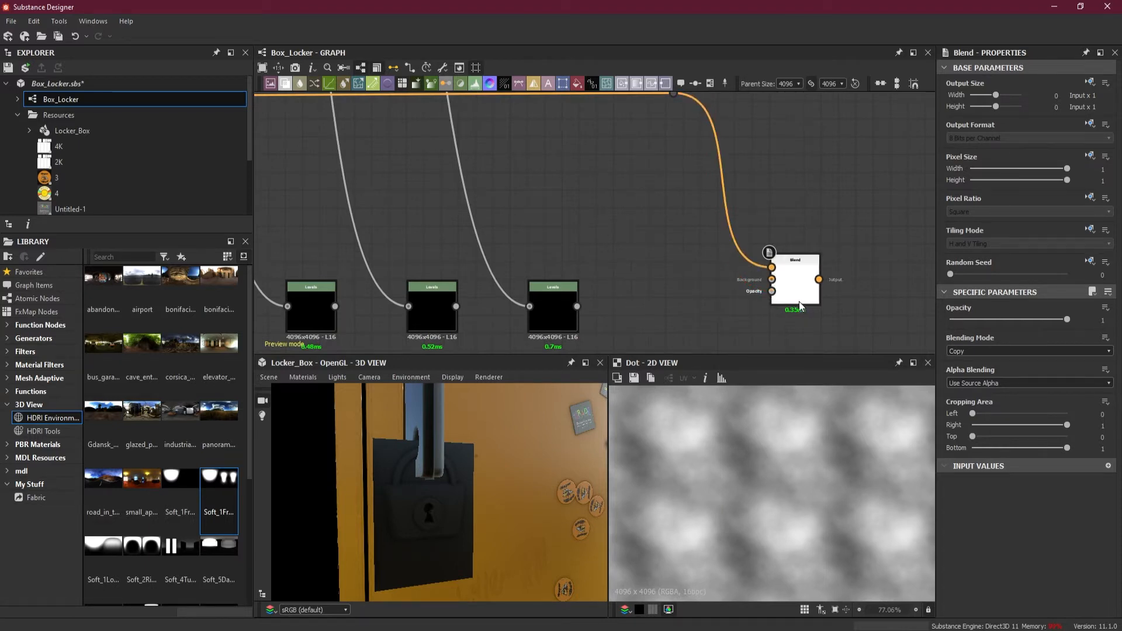
Route the shackle Levels output through two dot nodes beneath the other Levels nodes into the Blend node's Opacity input
{"action": "scroll", "coordinate": [727, 296], "scroll_direction": "down", "scroll_amount": 2}
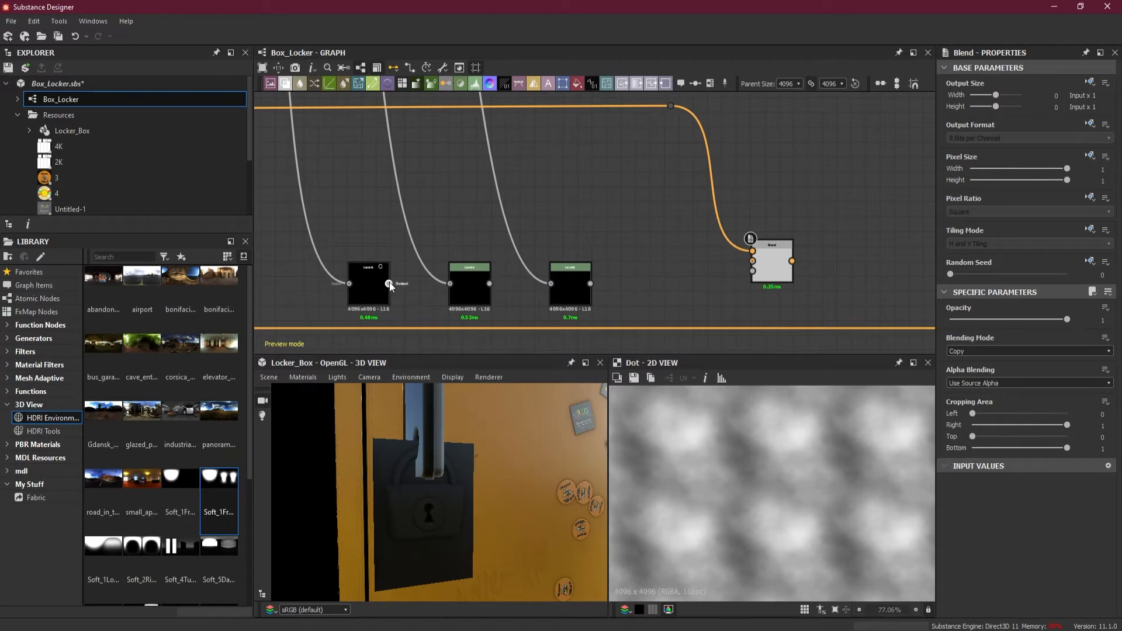
{"action": "left_click_drag", "start_coordinate": [396, 289], "coordinate": [502, 283]}
{"action": "left_click", "coordinate": [442, 321], "text": "alt"}
{"action": "left_click", "coordinate": [655, 318], "text": "alt"}
{"action": "left_click", "coordinate": [753, 271]}
Move the Blend node and its nearest dot nodes closer to the Levels nodes, and preview the shackle blend
{"action": "left_click_drag", "start_coordinate": [776, 274], "coordinate": [661, 279]}
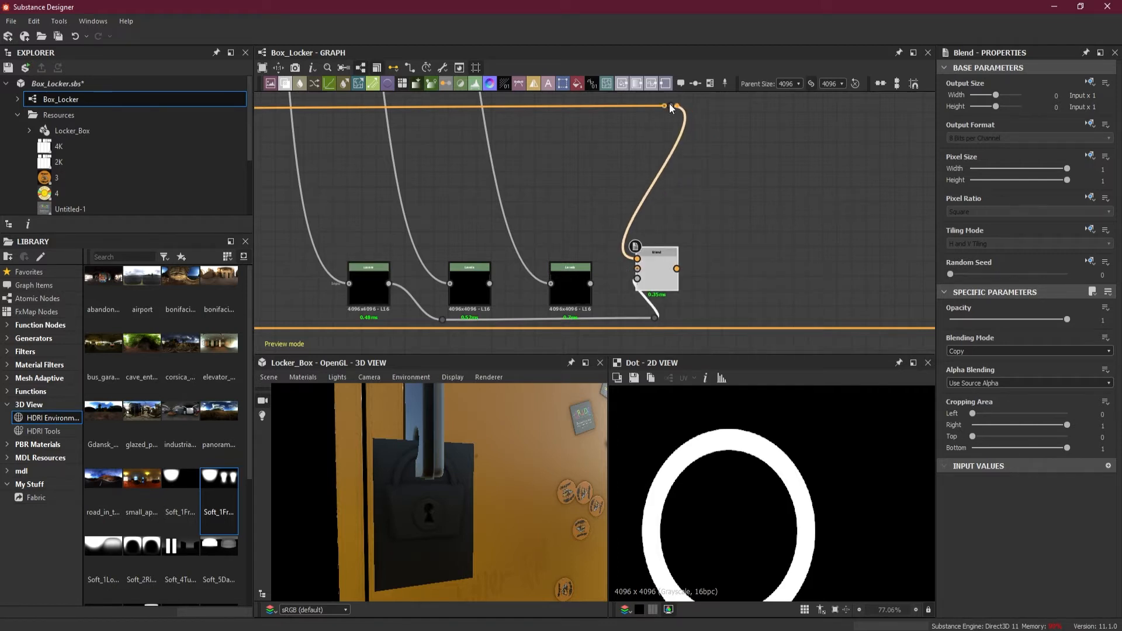
{"action": "left_click_drag", "start_coordinate": [672, 108], "coordinate": [570, 110]}
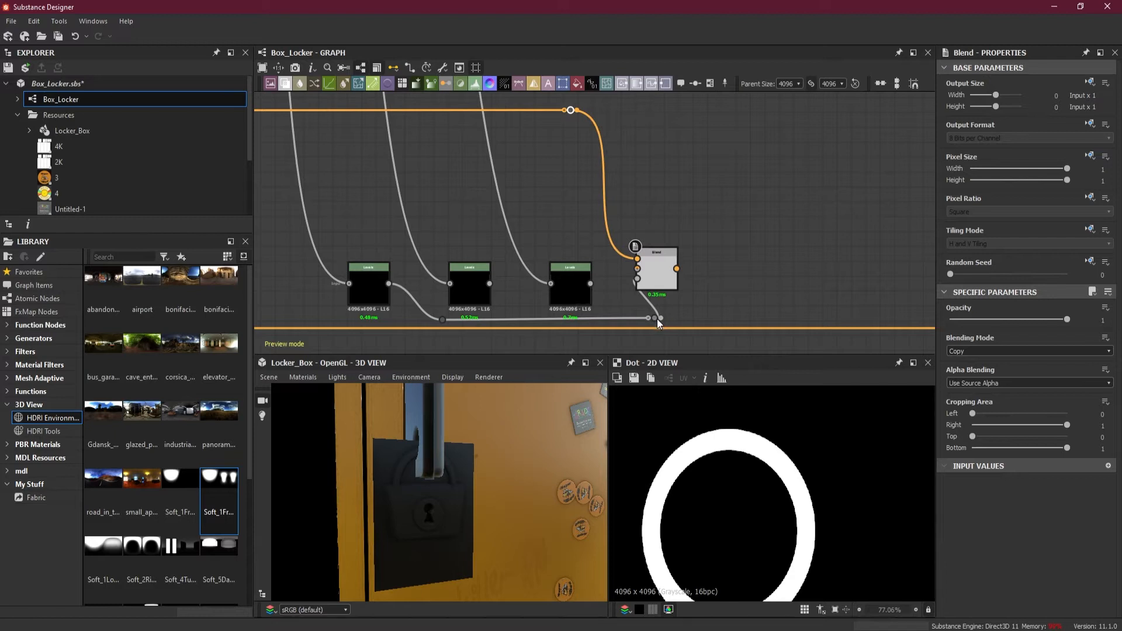
{"action": "left_click_drag", "start_coordinate": [655, 318], "coordinate": [592, 320]}
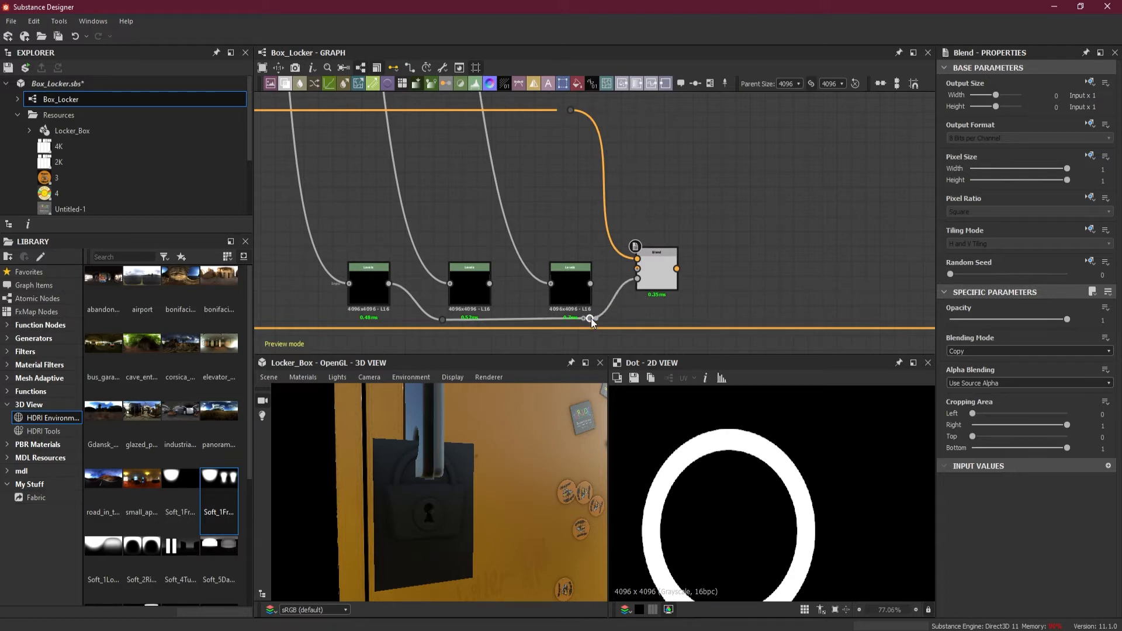
{"action": "left_click", "coordinate": [659, 274]}
{"action": "scroll", "coordinate": [654, 292], "scroll_direction": "up", "scroll_amount": 2}
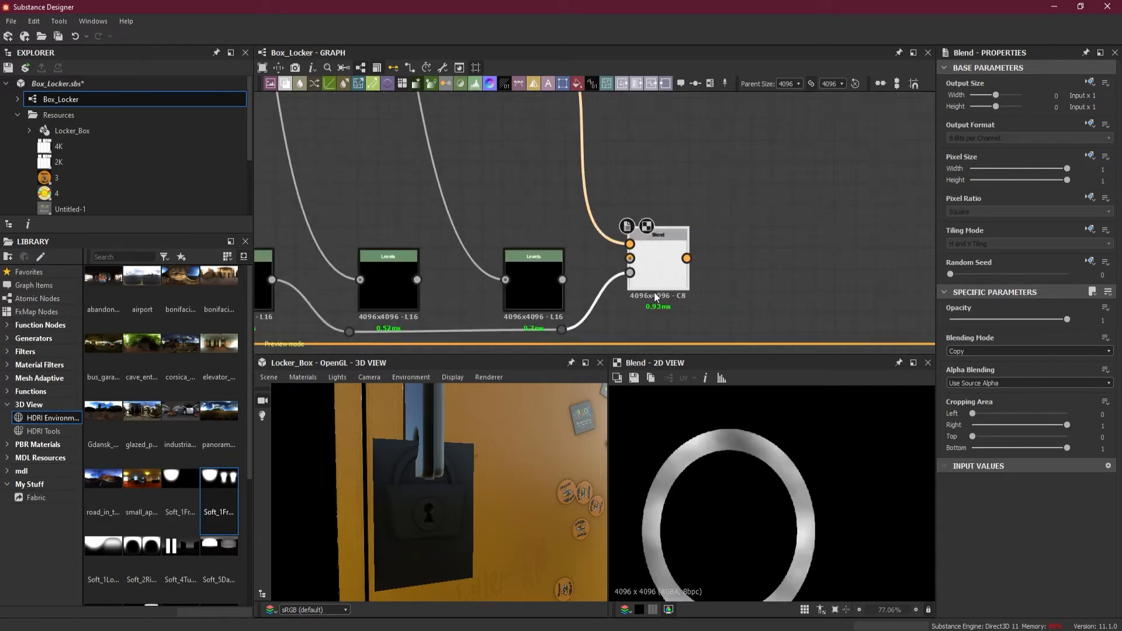
Add a second Blend node beside the shackle Blend for the lock body
{"action": "scroll", "coordinate": [660, 295], "scroll_direction": "up", "scroll_amount": 1}
{"action": "scroll", "coordinate": [678, 337], "scroll_direction": "down", "scroll_amount": 3}
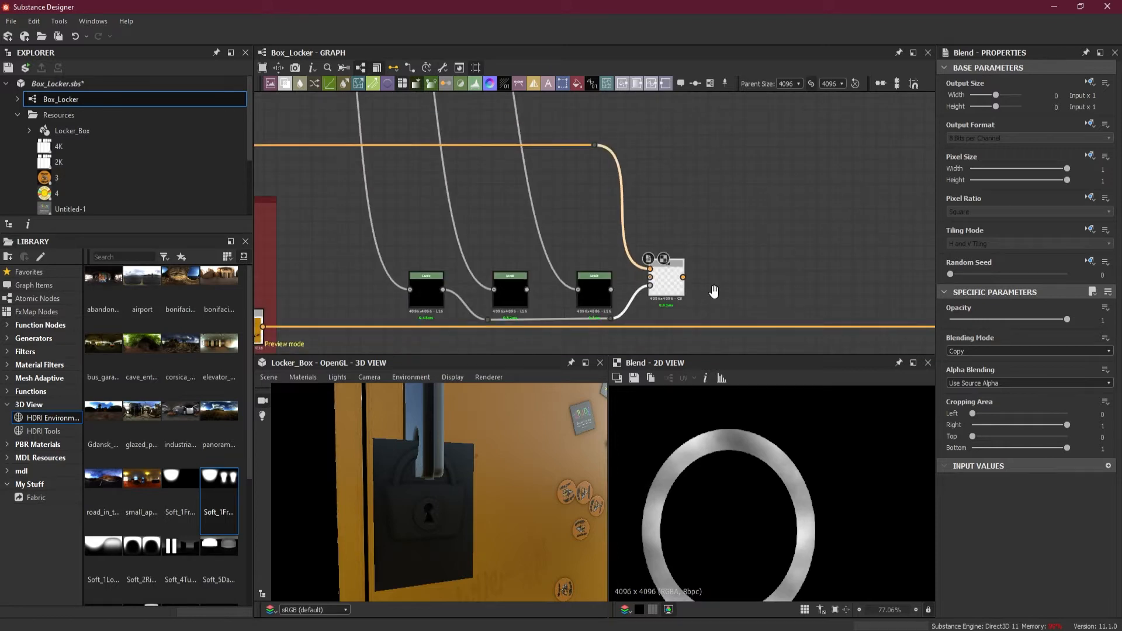
{"action": "scroll", "coordinate": [728, 257], "scroll_direction": "up", "scroll_amount": 1}
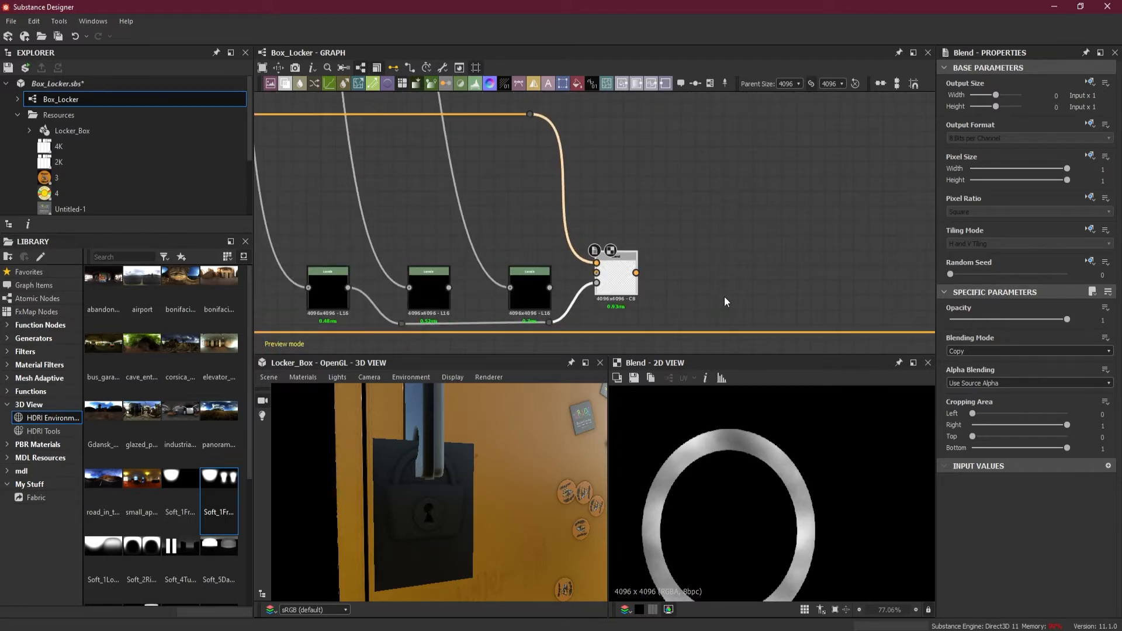
{"action": "key", "text": "space"}
{"action": "left_click", "coordinate": [783, 287]}
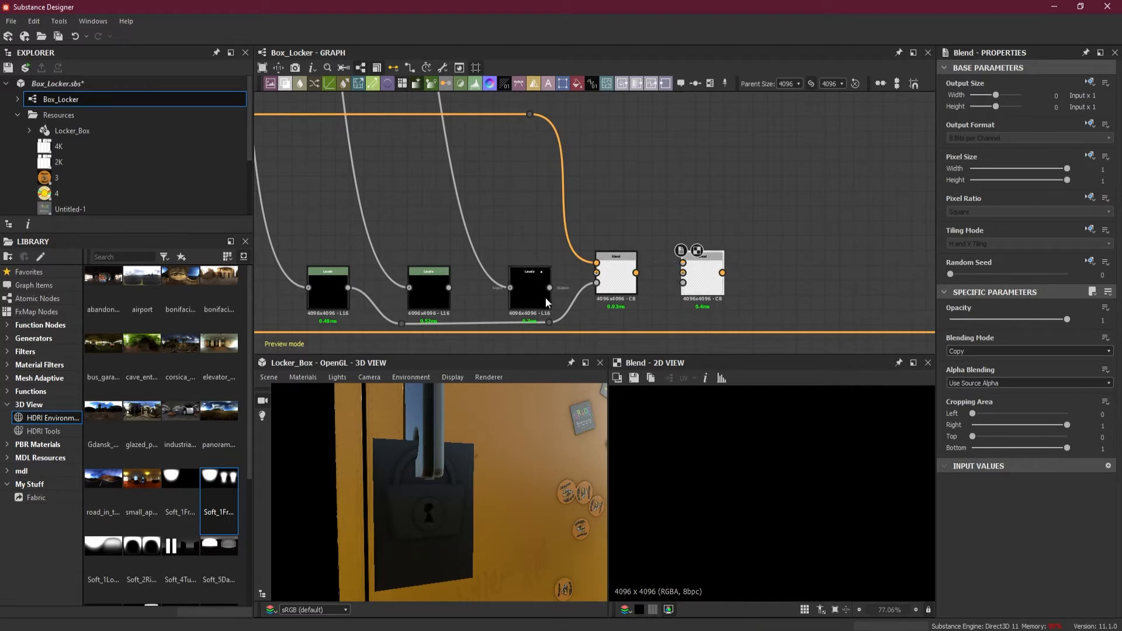
Extend the rivet texture link to another dot node and connect it to the second Blend node's Foreground input
{"action": "left_click_drag", "start_coordinate": [534, 114], "coordinate": [647, 115]}
{"action": "left_click_drag", "start_coordinate": [647, 116], "coordinate": [648, 115], "text": "alt"}
{"action": "left_click_drag", "start_coordinate": [653, 115], "coordinate": [747, 287]}
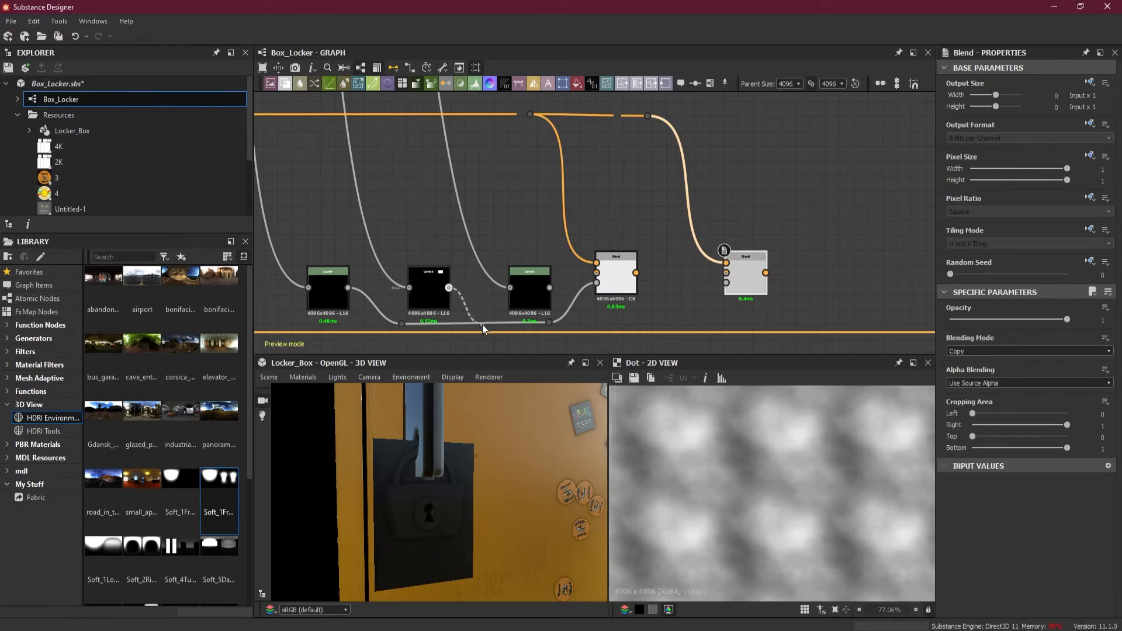
Route the lock body Levels output through two dot nodes below the main albedo link into the second Blend's Opacity input
{"action": "left_click_drag", "start_coordinate": [483, 346], "coordinate": [553, 343]}
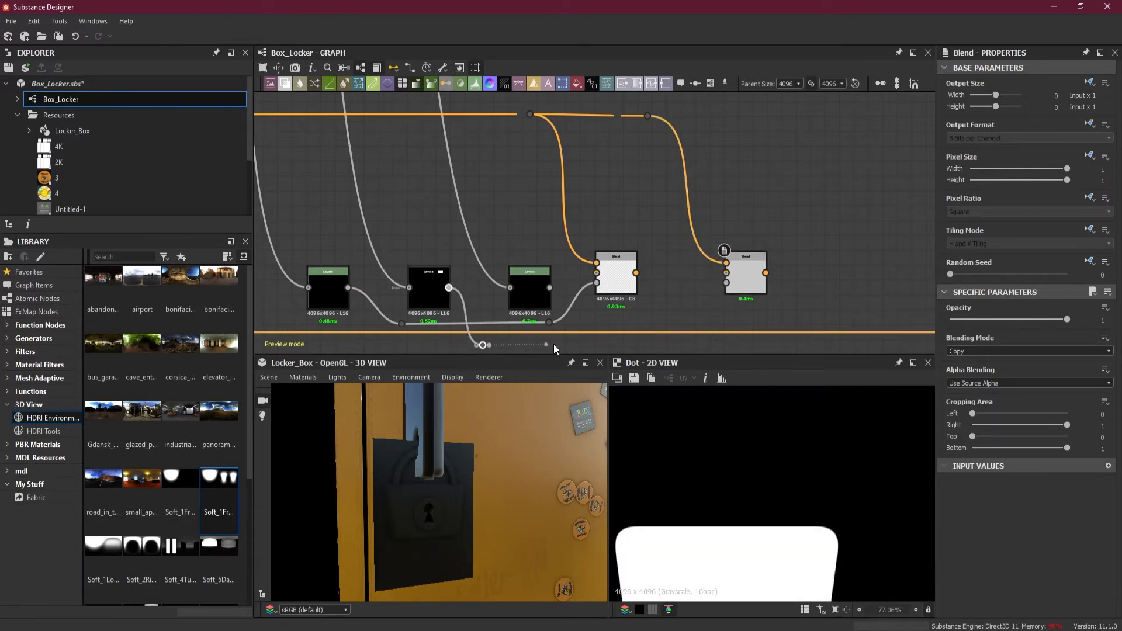
{"action": "left_click", "coordinate": [663, 345]}
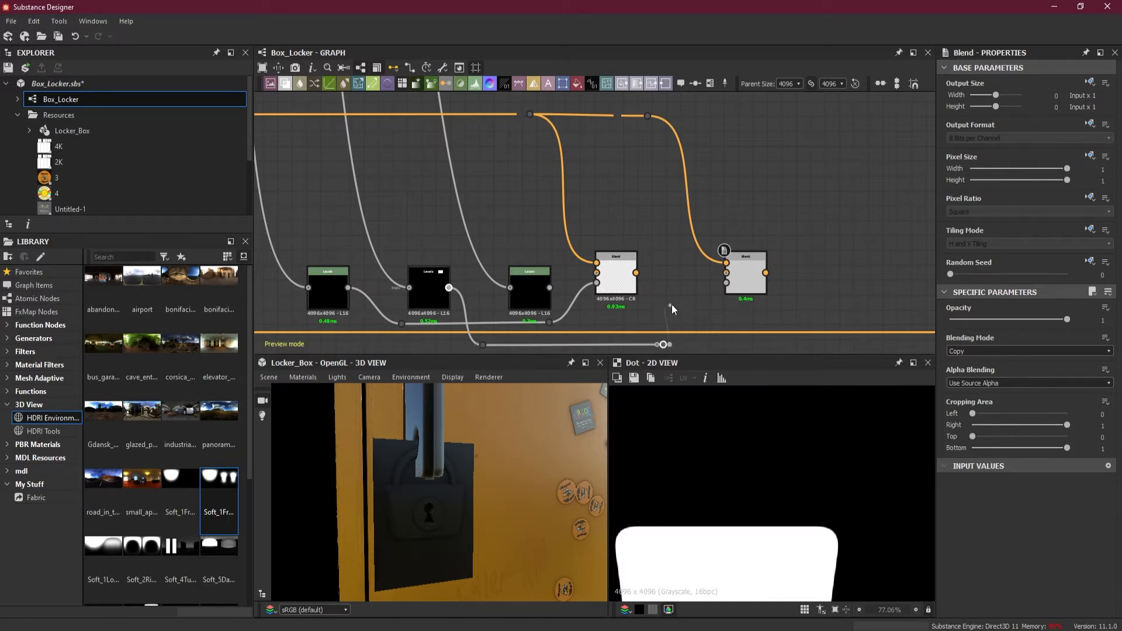
{"action": "left_click", "coordinate": [726, 282]}
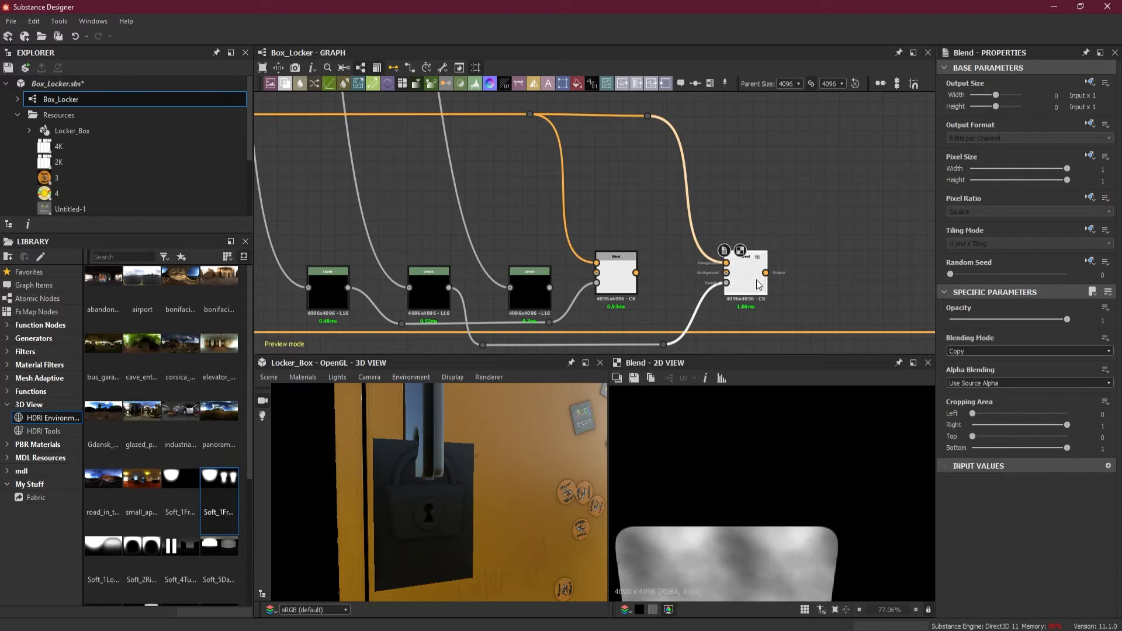
Add a third Blend node beside the lock body Blend for the keyhole disc
{"action": "scroll", "coordinate": [794, 297], "scroll_direction": "down", "scroll_amount": 2}
{"action": "middle_click_drag", "start_coordinate": [808, 298], "coordinate": [719, 283]}
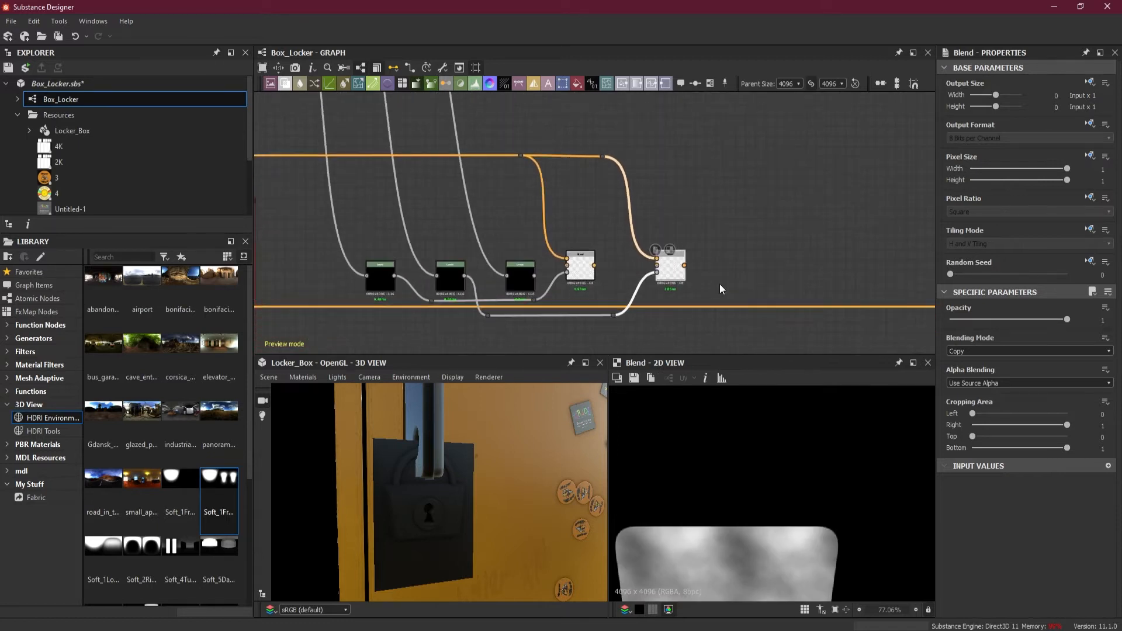
{"action": "scroll", "coordinate": [729, 284], "scroll_direction": "up", "scroll_amount": 1}
{"action": "key", "text": "space"}
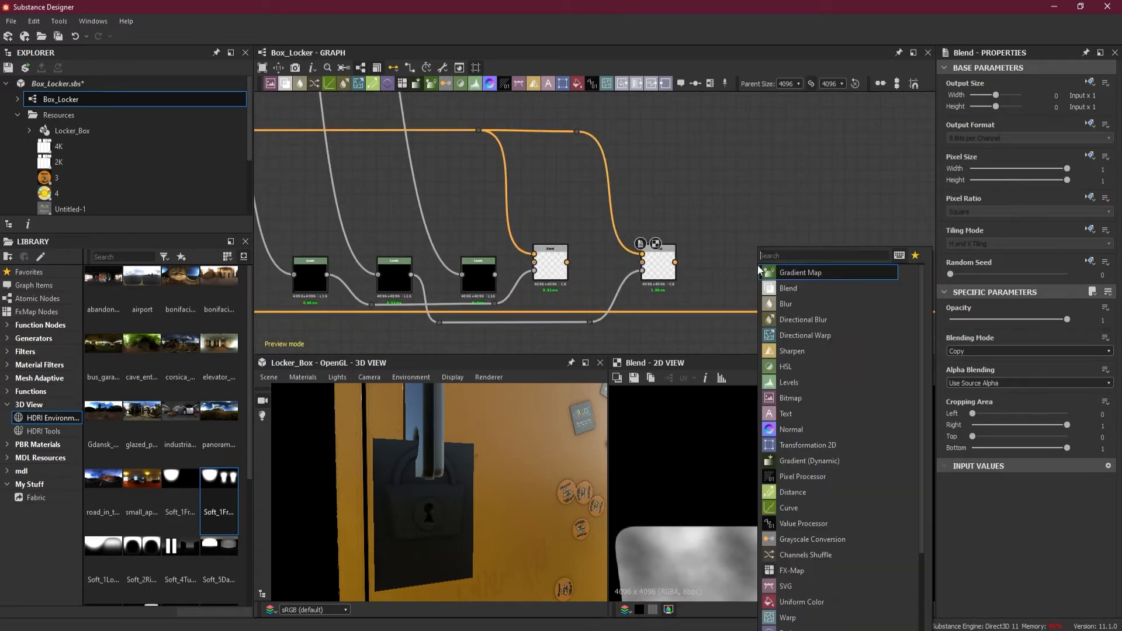
{"action": "left_click", "coordinate": [787, 289]}
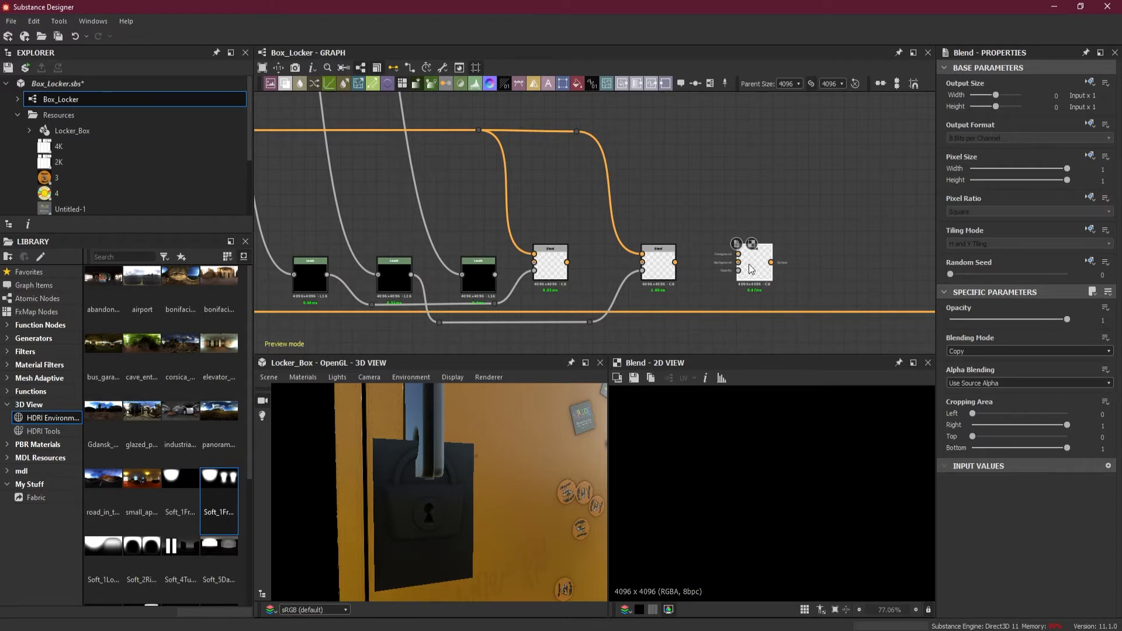
Feed the third Blend with the rivet texture in Foreground and the keyhole disc Levels in Opacity, routing both links through dot nodes
{"action": "left_click_drag", "start_coordinate": [583, 133], "coordinate": [782, 270]}
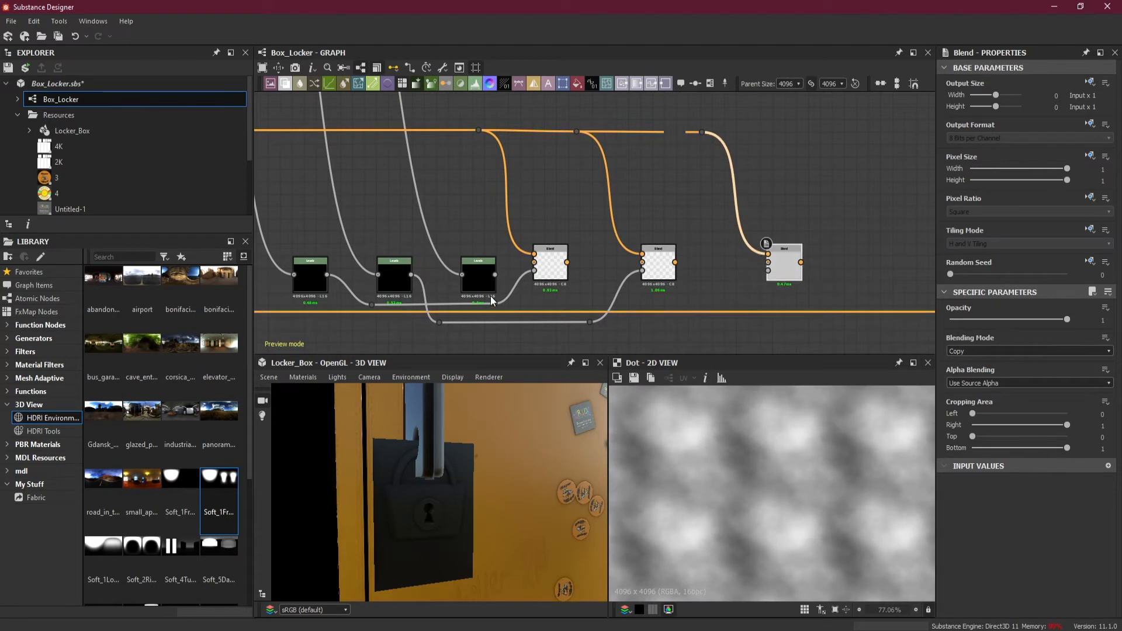
{"action": "scroll", "coordinate": [490, 287], "scroll_direction": "up", "scroll_amount": 1}
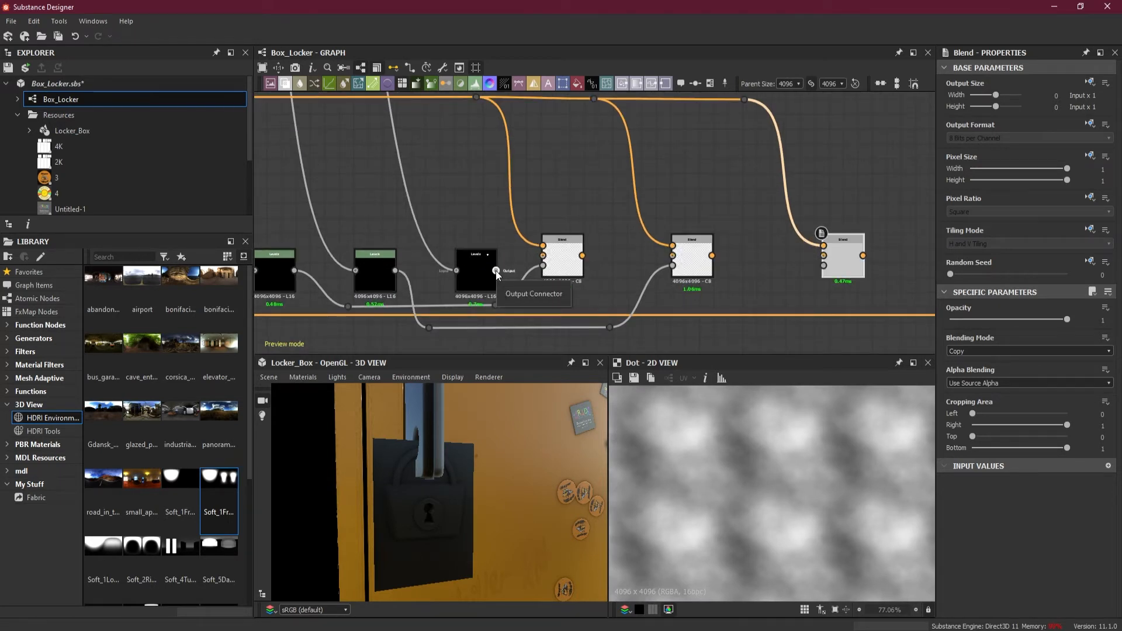
{"action": "left_click_drag", "start_coordinate": [495, 272], "coordinate": [512, 272]}
{"action": "left_click_drag", "start_coordinate": [540, 332], "coordinate": [637, 342], "text": "alt"}
{"action": "left_click_drag", "start_coordinate": [737, 339], "coordinate": [824, 269]}
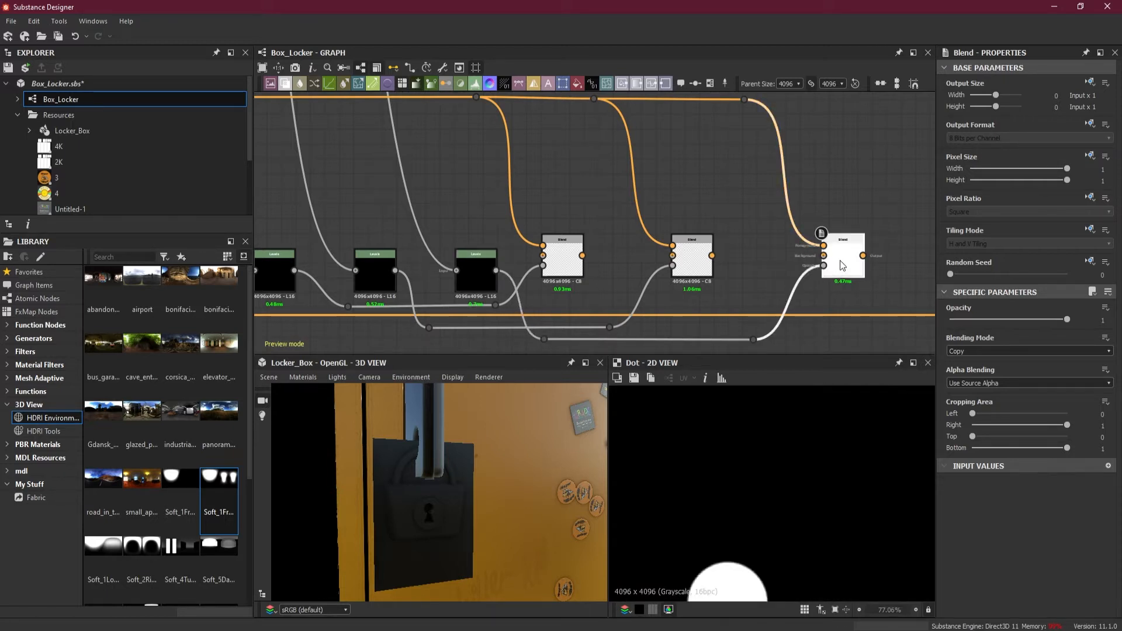
{"action": "double_click", "coordinate": [840, 261]}
{"action": "scroll", "coordinate": [734, 510], "scroll_direction": "up", "scroll_amount": 4}
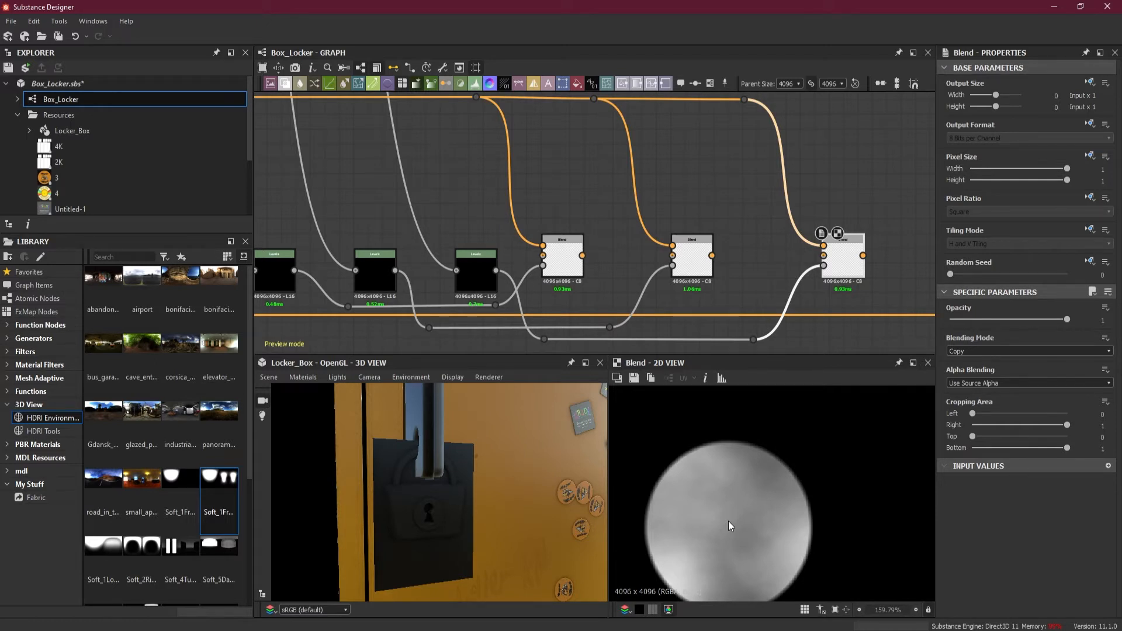
Stagger the three Blend nodes vertically, with the shackle Blend highest, the lock body Blend in between and the keyhole disc Blend lowest
{"action": "scroll", "coordinate": [749, 319], "scroll_direction": "down", "scroll_amount": 1}
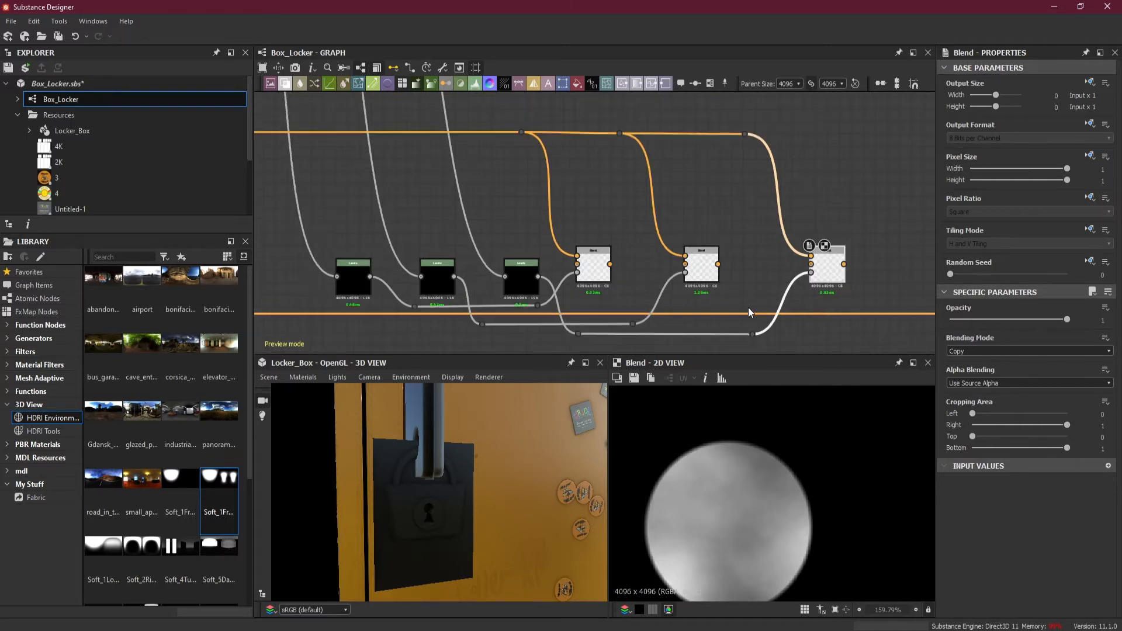
{"action": "middle_click_drag", "start_coordinate": [743, 295], "coordinate": [679, 294]}
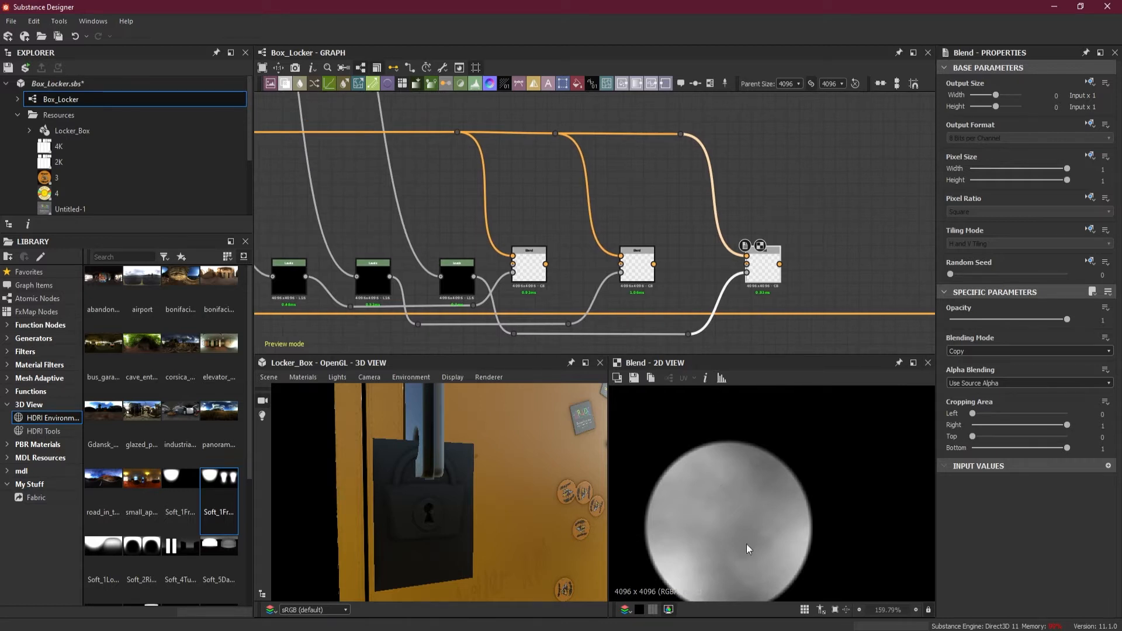
{"action": "scroll", "coordinate": [680, 133], "scroll_direction": "up", "scroll_amount": 3}
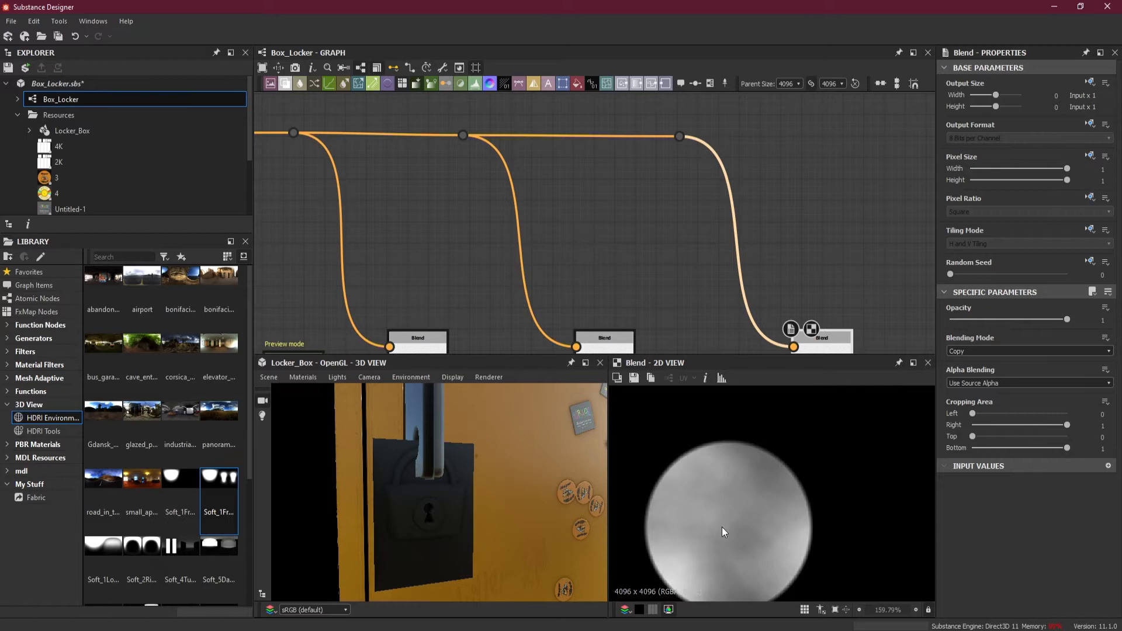
{"action": "scroll", "coordinate": [640, 311], "scroll_direction": "down", "scroll_amount": 3}
{"action": "middle_click_drag", "start_coordinate": [640, 310], "coordinate": [675, 227]}
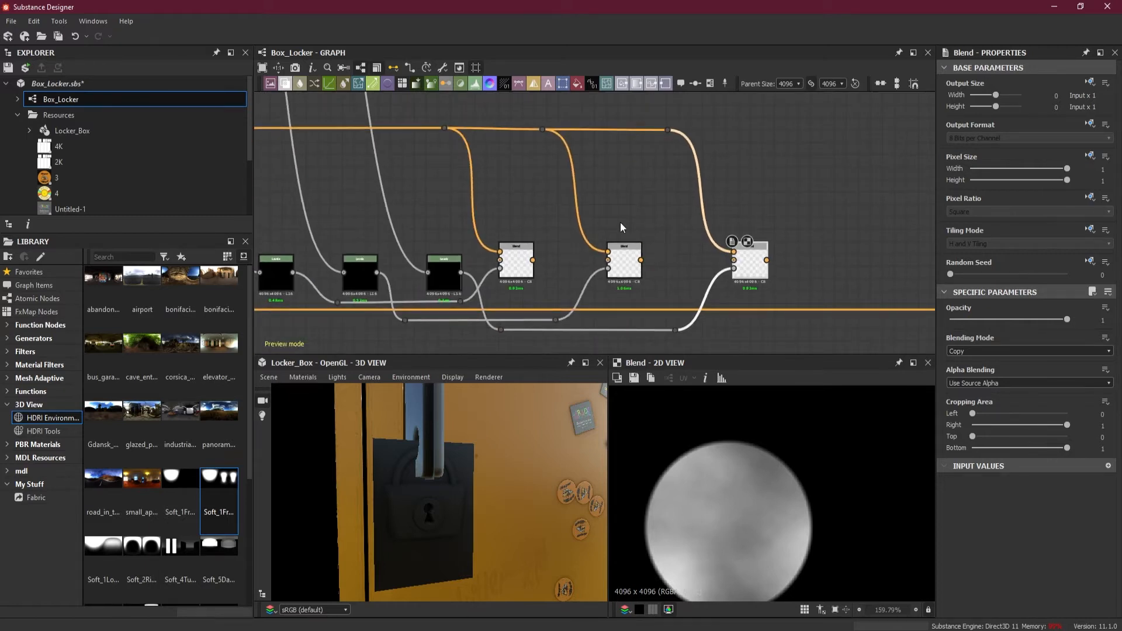
{"action": "left_click_drag", "start_coordinate": [516, 260], "coordinate": [516, 211]}
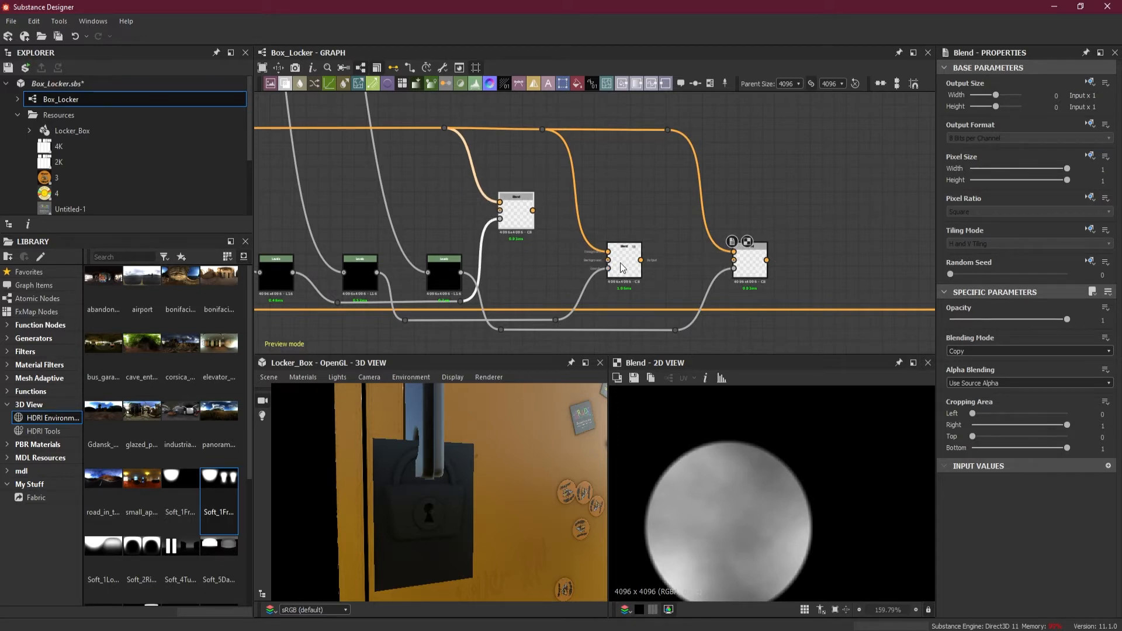
{"action": "left_click_drag", "start_coordinate": [618, 272], "coordinate": [618, 246]}
{"action": "left_click_drag", "start_coordinate": [754, 278], "coordinate": [753, 291]}
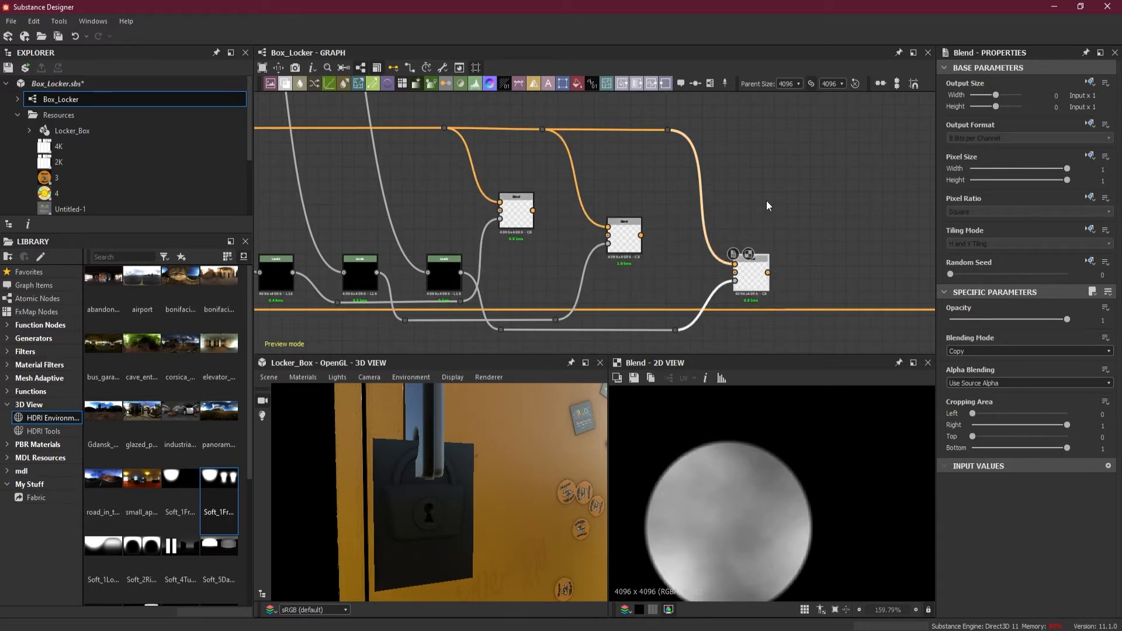
Add a fourth Blend node beyond the keyhole disc Blend for combining the padlock parts
{"action": "key", "text": "space"}
{"action": "left_click", "coordinate": [818, 241]}
{"action": "left_click_drag", "start_coordinate": [766, 202], "coordinate": [846, 250]}
{"action": "left_click_drag", "start_coordinate": [533, 210], "coordinate": [824, 239]}
{"action": "left_click_drag", "start_coordinate": [782, 208], "coordinate": [784, 211]}
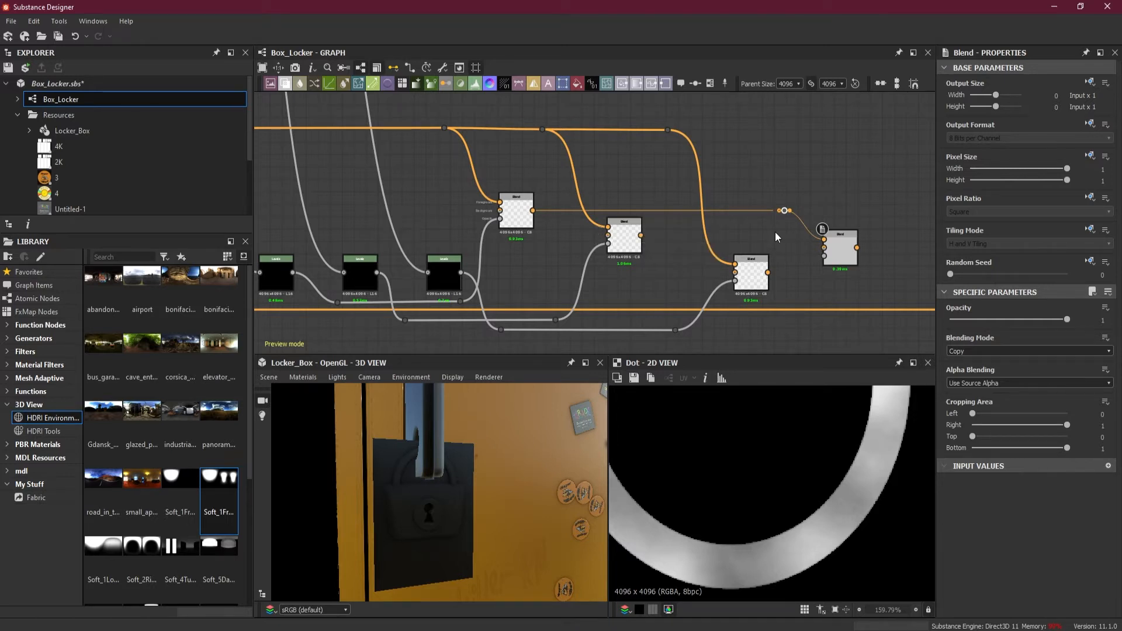
{"action": "key", "text": "Delete"}
Insert an HSL node on the rivet texture link feeding the lock body Blend's Foreground input
{"action": "double_click", "coordinate": [624, 239]}
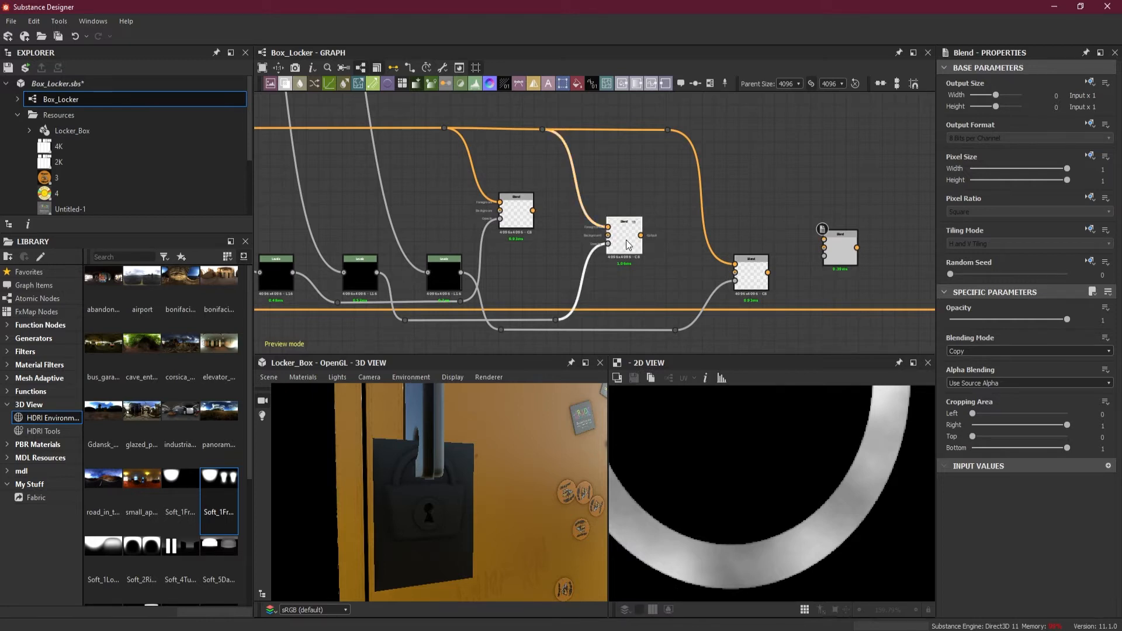
{"action": "scroll", "coordinate": [784, 432], "scroll_direction": "down", "scroll_amount": 2}
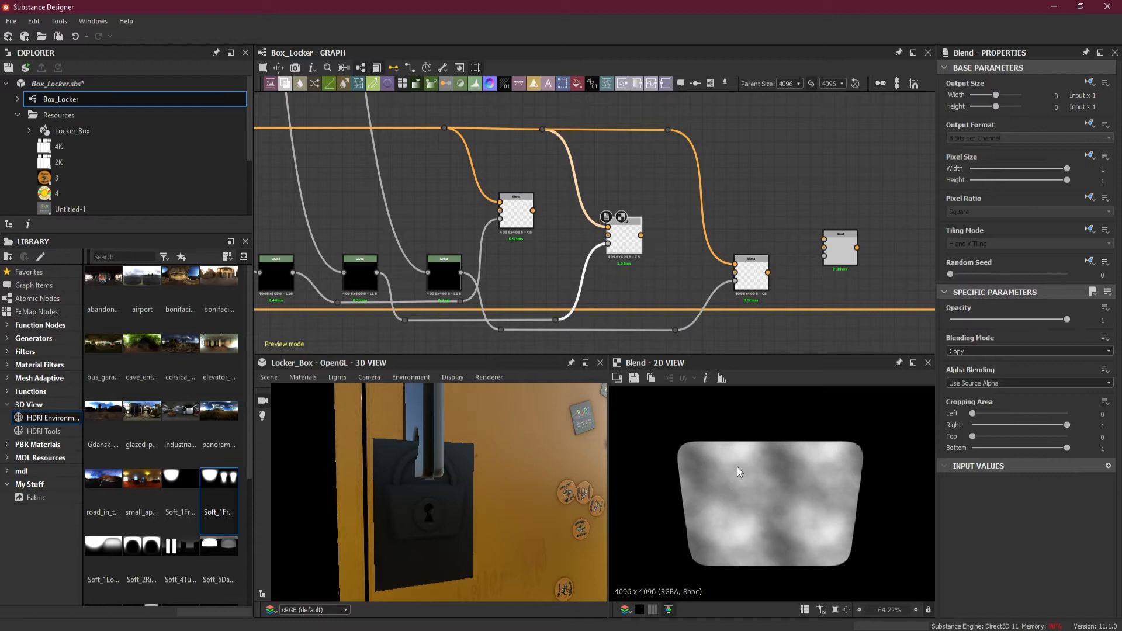
{"action": "scroll", "coordinate": [707, 474], "scroll_direction": "up", "scroll_amount": 1}
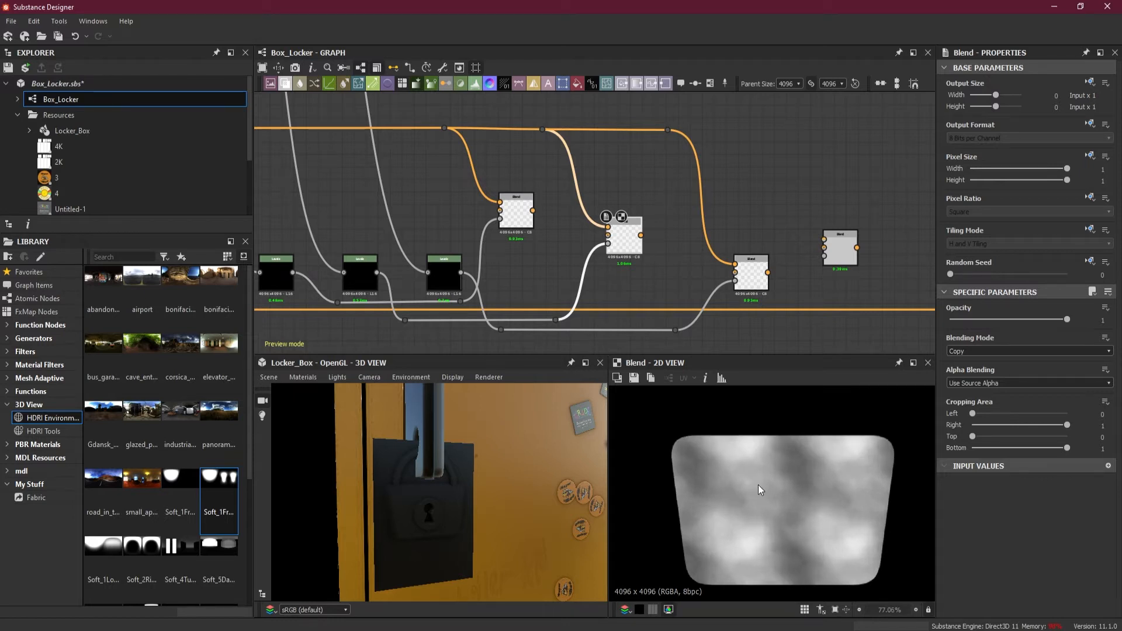
{"action": "scroll", "coordinate": [589, 166], "scroll_direction": "up", "scroll_amount": 1}
{"action": "left_click_drag", "start_coordinate": [606, 161], "coordinate": [553, 180]}
{"action": "key", "text": "space"}
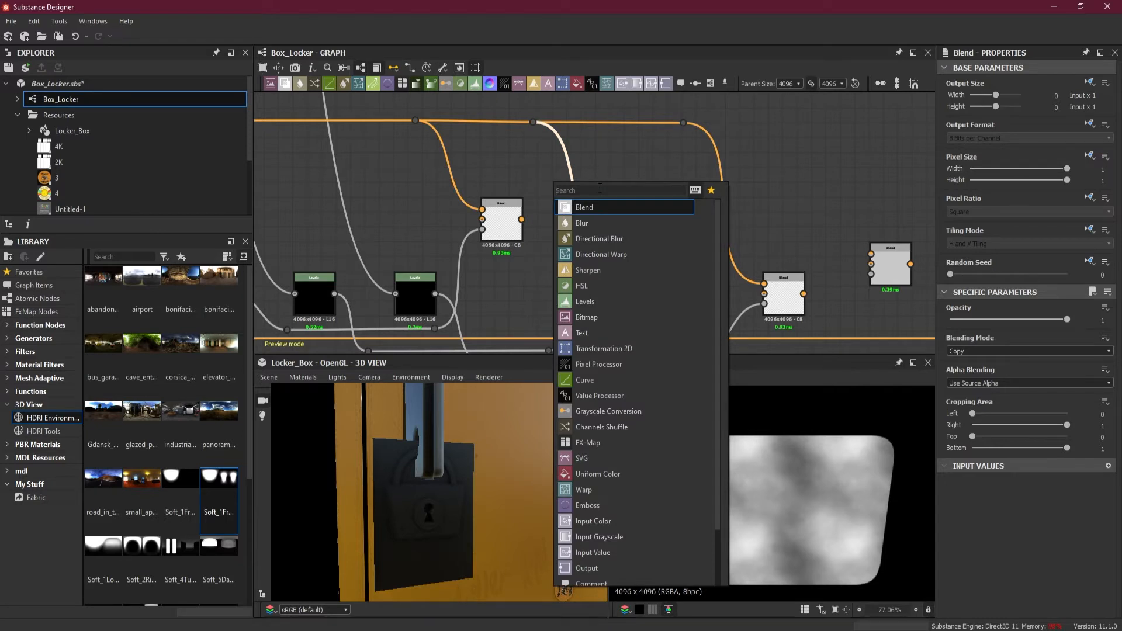
{"action": "type", "text": "colo"}
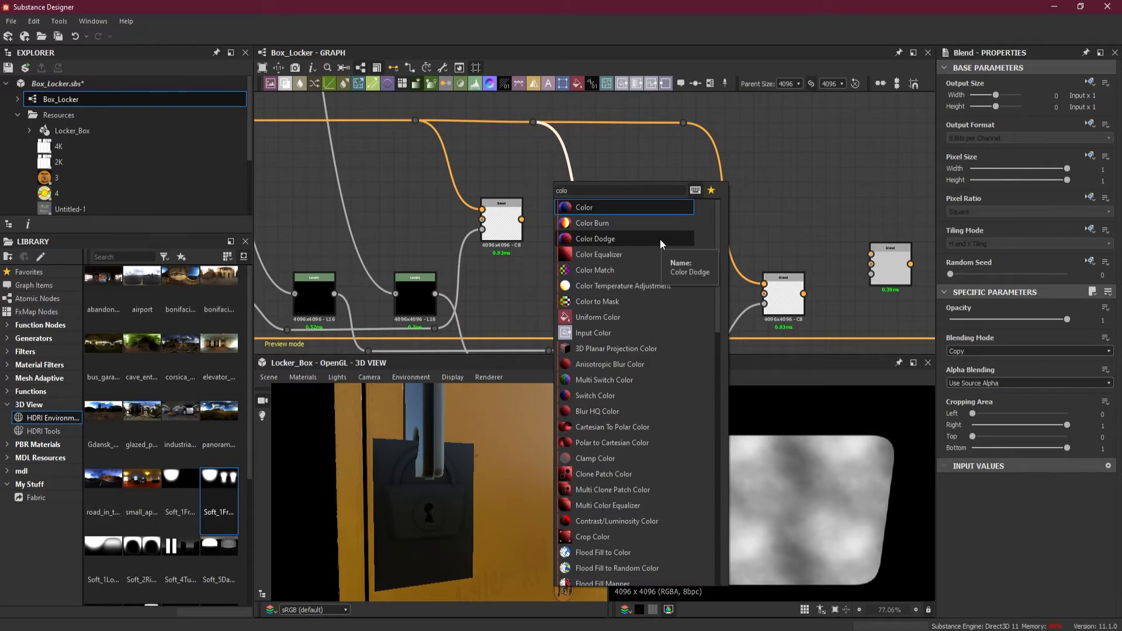
{"action": "key", "text": "BackSpace"}
{"action": "key", "text": "BackSpace"}
{"action": "key", "text": "BackSpace"}
{"action": "key", "text": "BackSpace"}
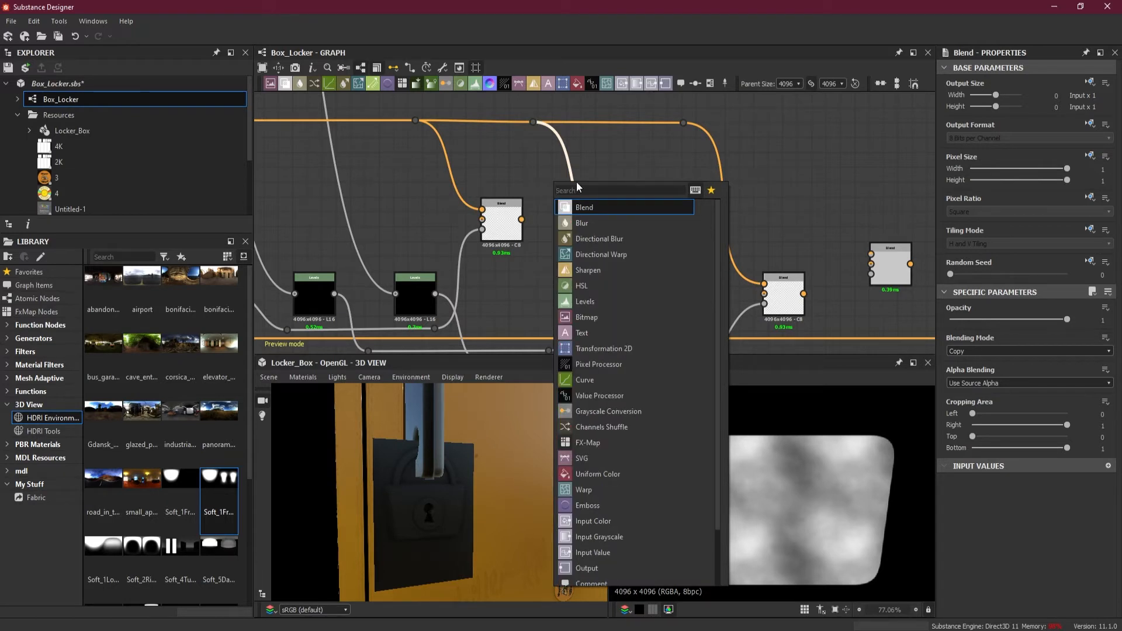
{"action": "type", "text": "hs"}
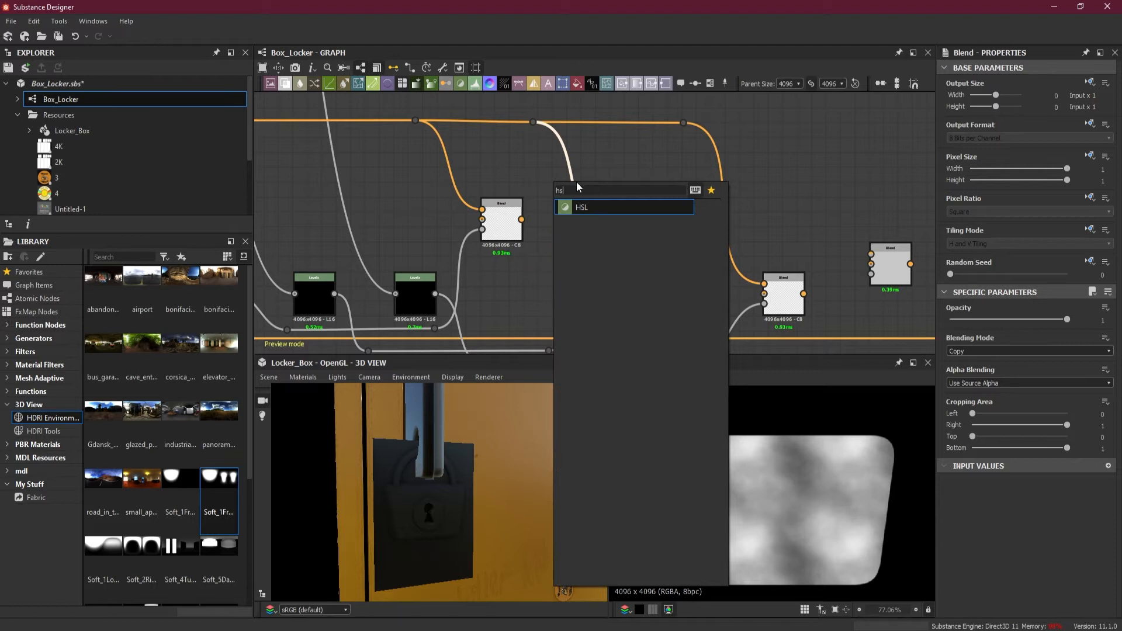
{"action": "left_click", "coordinate": [592, 208]}
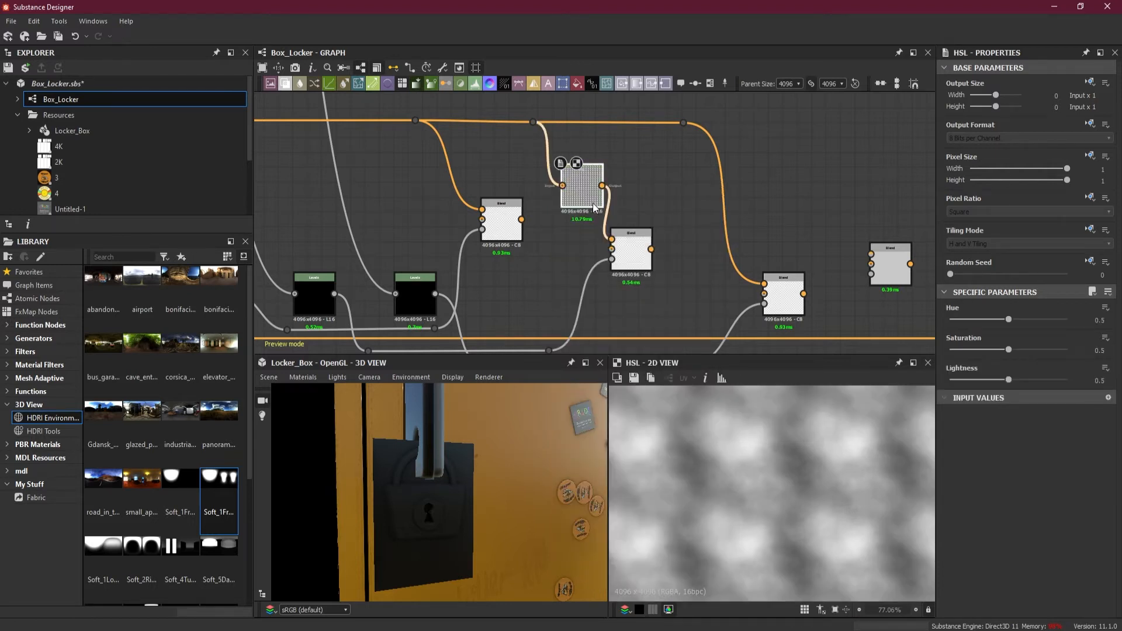
Tint the lock body orange-gold by setting its HSL node to Hue 0.05, Saturation 0.86 and Lightness 0.4, previewing the lock body Blend
{"action": "double_click", "coordinate": [635, 256]}
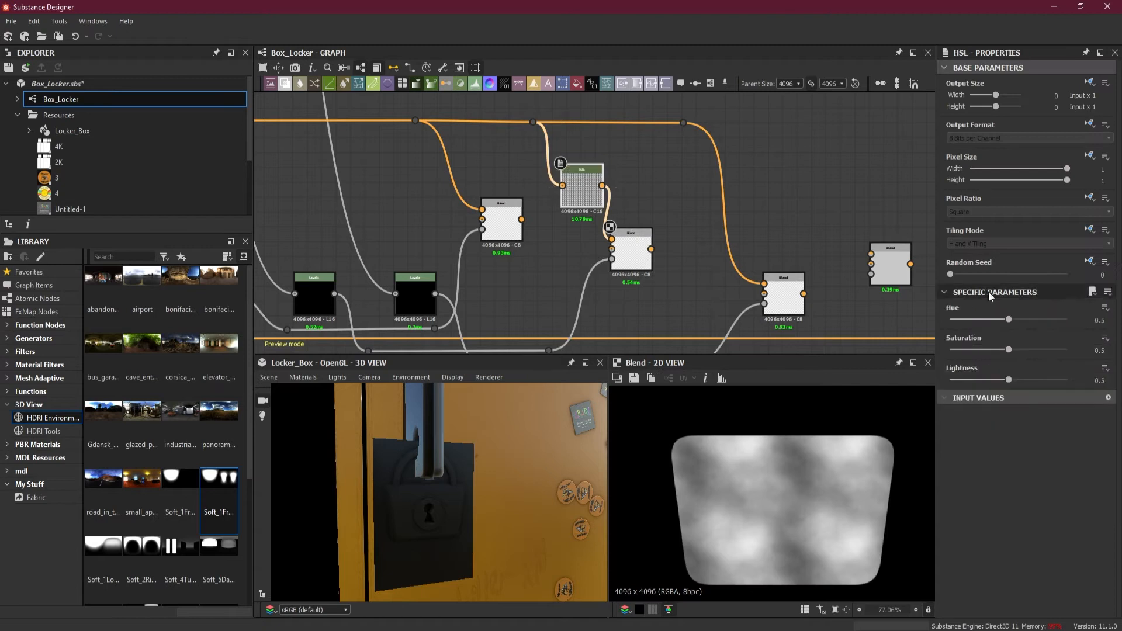
{"action": "left_click_drag", "start_coordinate": [1008, 320], "coordinate": [955, 318]}
{"action": "mouse_move", "coordinate": [1008, 380]}
{"action": "left_mouse_down"}
{"action": "mouse_move", "coordinate": [983, 380]}
{"action": "mouse_move", "coordinate": [997, 380]}
{"action": "left_mouse_up"}
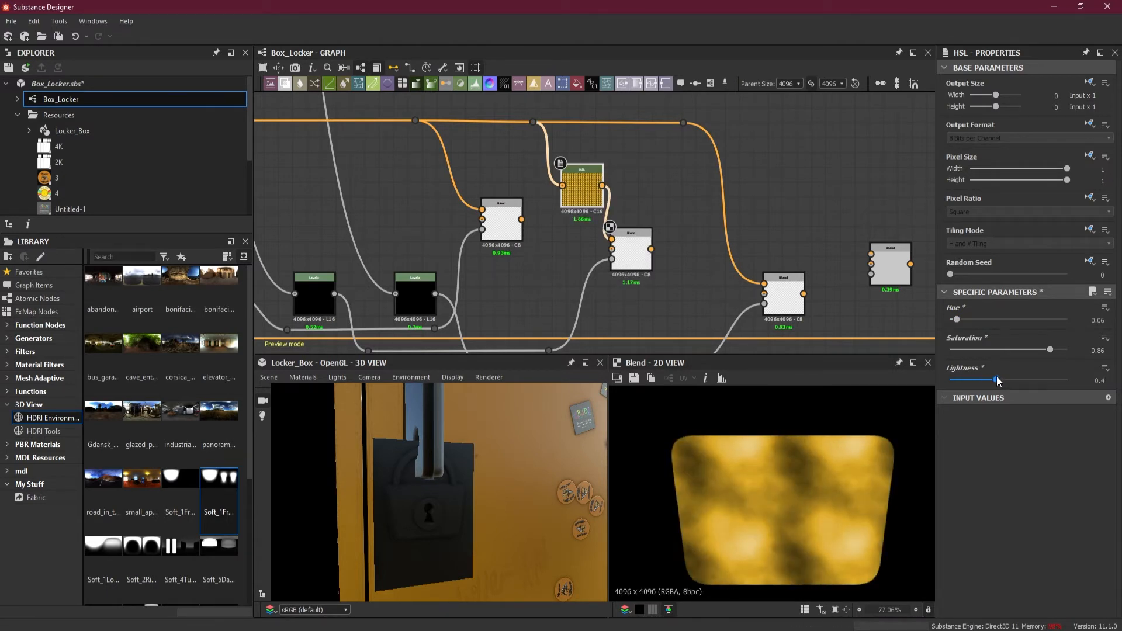
{"action": "left_click_drag", "start_coordinate": [957, 318], "coordinate": [955, 318]}
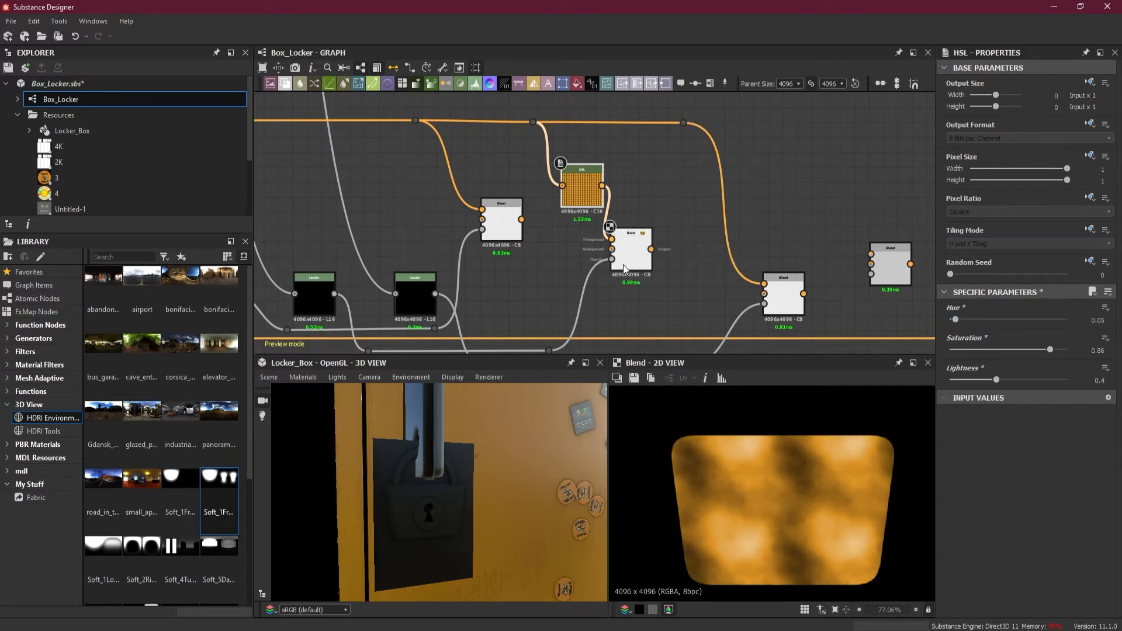
Insert an HSL node on the rivet texture link feeding the keyhole disc Blend and tidy the link's dot node
{"action": "middle_click_drag", "start_coordinate": [704, 286], "coordinate": [624, 269]}
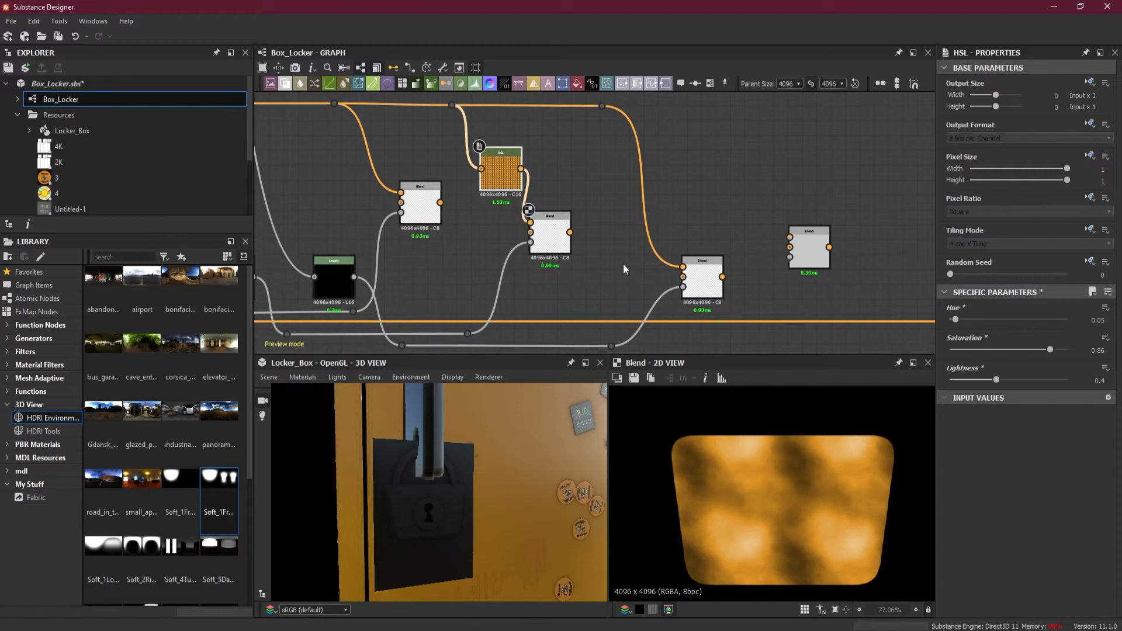
{"action": "middle_click_drag", "start_coordinate": [623, 264], "coordinate": [700, 269]}
{"action": "left_click", "coordinate": [810, 275]}
{"action": "left_click_drag", "start_coordinate": [775, 157], "coordinate": [720, 189]}
{"action": "key", "text": "space"}
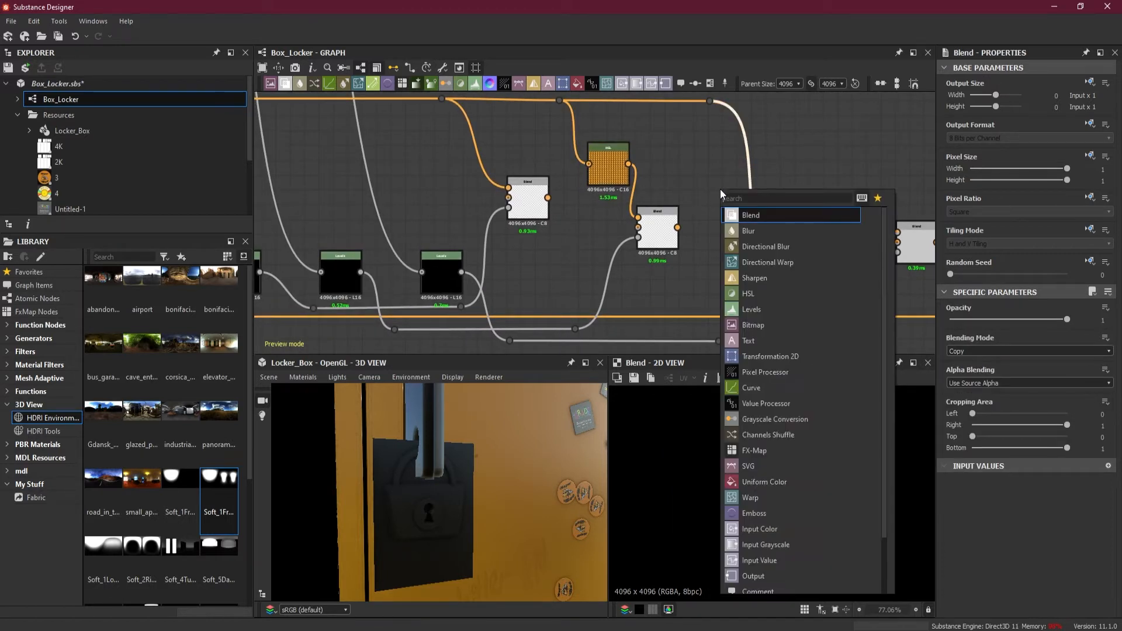
{"action": "left_click", "coordinate": [784, 289]}
{"action": "left_click_drag", "start_coordinate": [760, 191], "coordinate": [736, 188]}
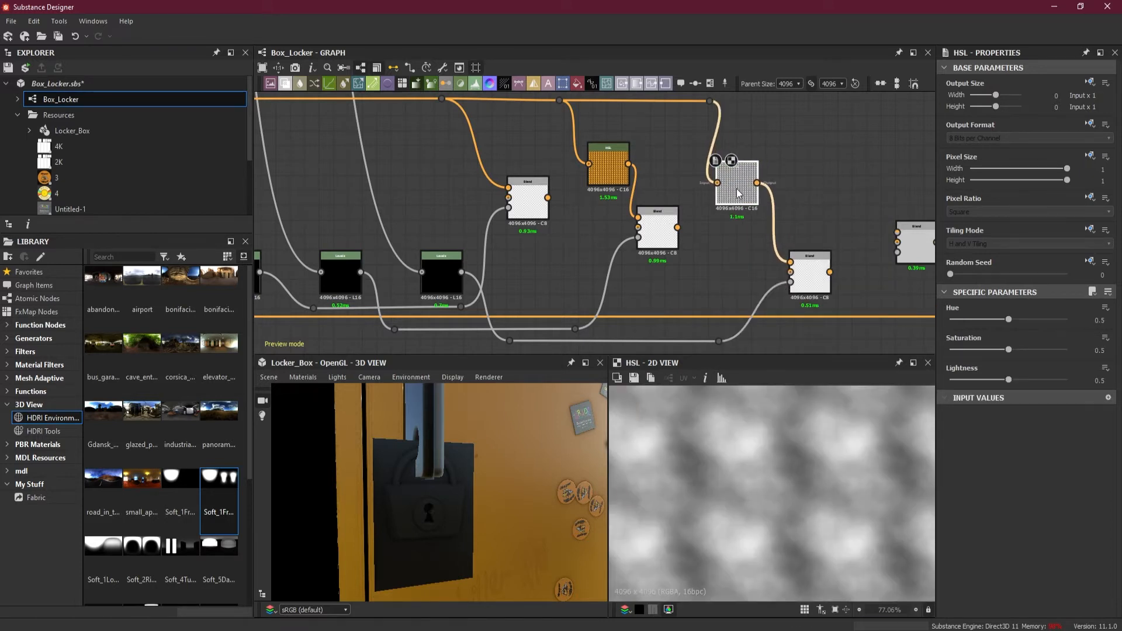
{"action": "left_click_drag", "start_coordinate": [703, 104], "coordinate": [686, 105]}
Tint the keyhole disc copper by setting its HSL node to Hue 0.03 and Saturation 0.8 and lowering its Lightness
{"action": "left_click_drag", "start_coordinate": [1007, 351], "coordinate": [1003, 381]}
{"action": "left_click_drag", "start_coordinate": [1008, 320], "coordinate": [956, 320]}
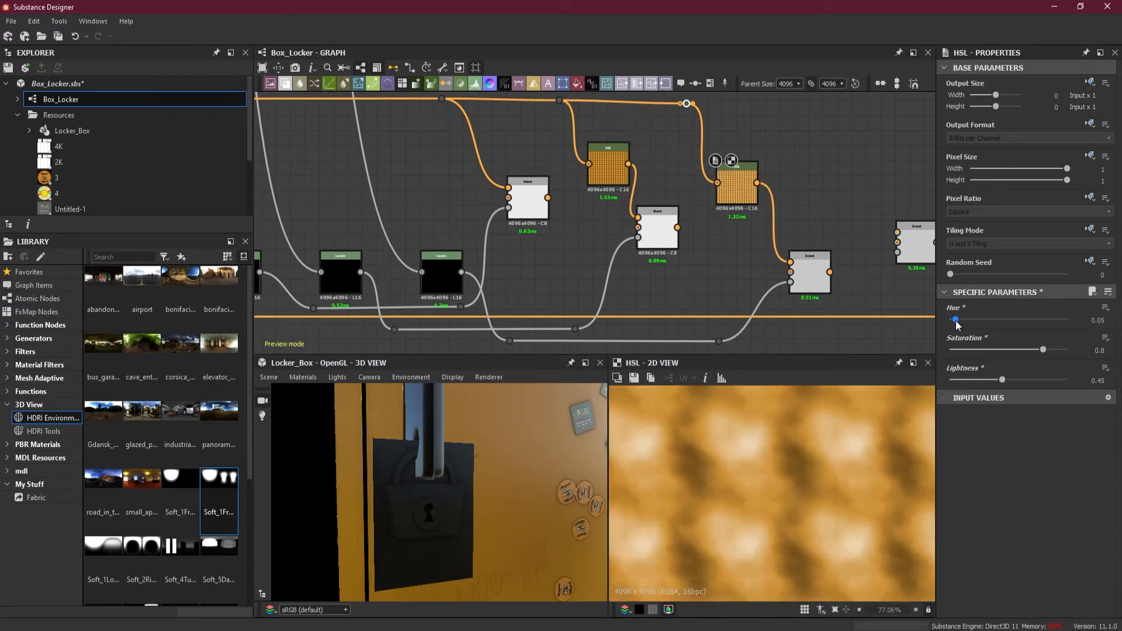
{"action": "left_click_drag", "start_coordinate": [955, 320], "coordinate": [954, 320]}
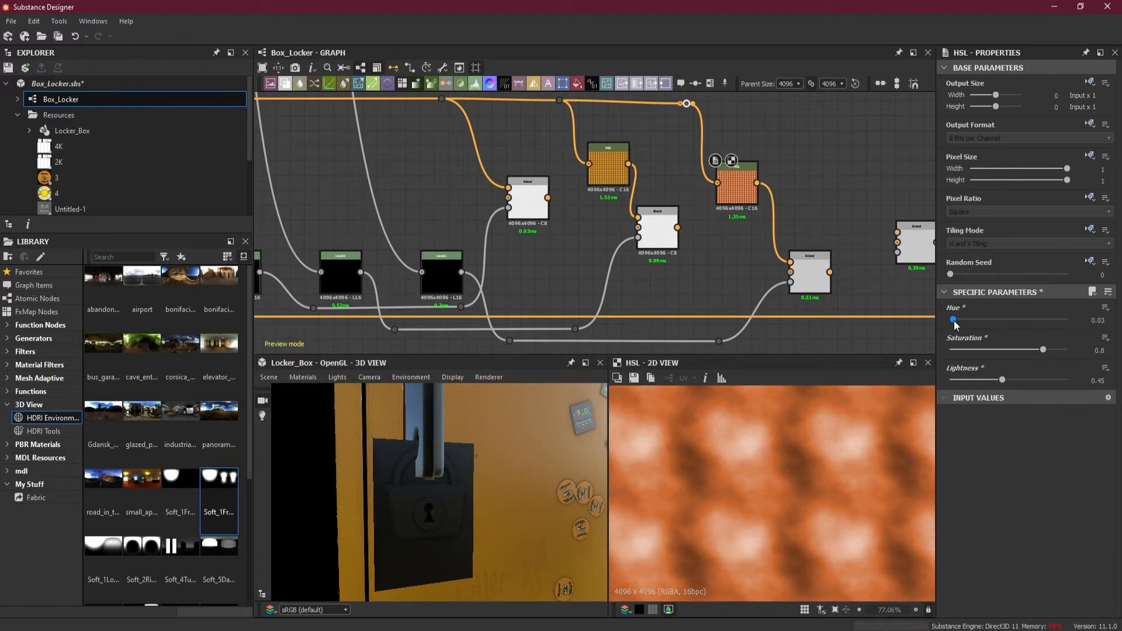
{"action": "left_click_drag", "start_coordinate": [986, 381], "coordinate": [994, 381]}
Connect the shackle Blend to the fourth Blend's Foreground input and the lock body Blend to its Background input
{"action": "middle_click_drag", "start_coordinate": [831, 209], "coordinate": [683, 209]}
{"action": "left_click", "coordinate": [662, 277]}
{"action": "double_click", "coordinate": [510, 231]}
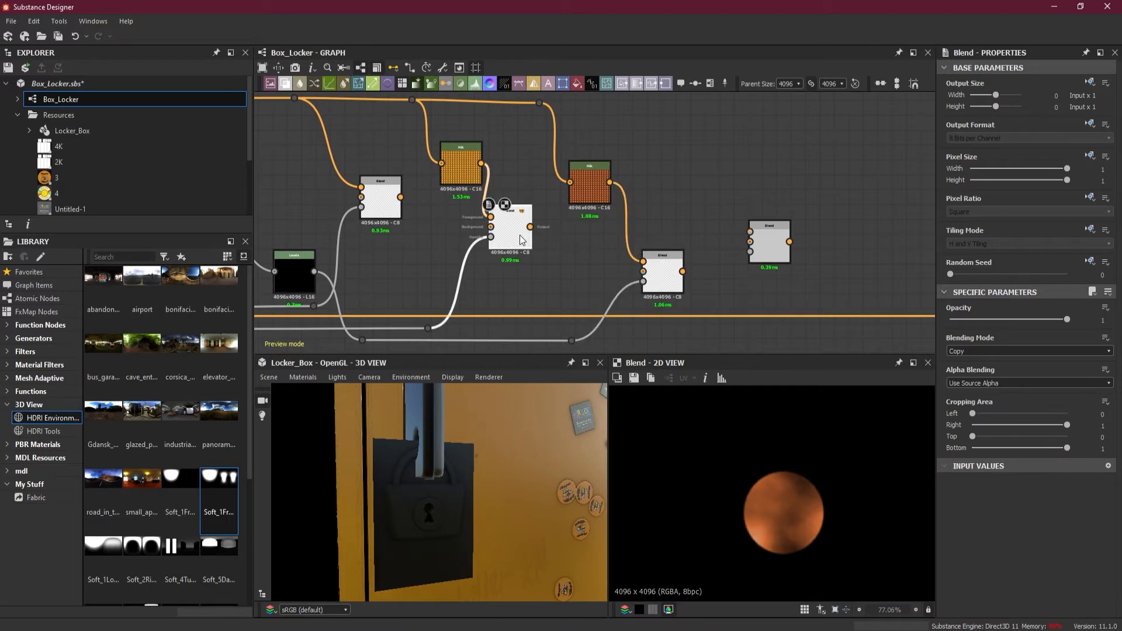
{"action": "double_click", "coordinate": [668, 282]}
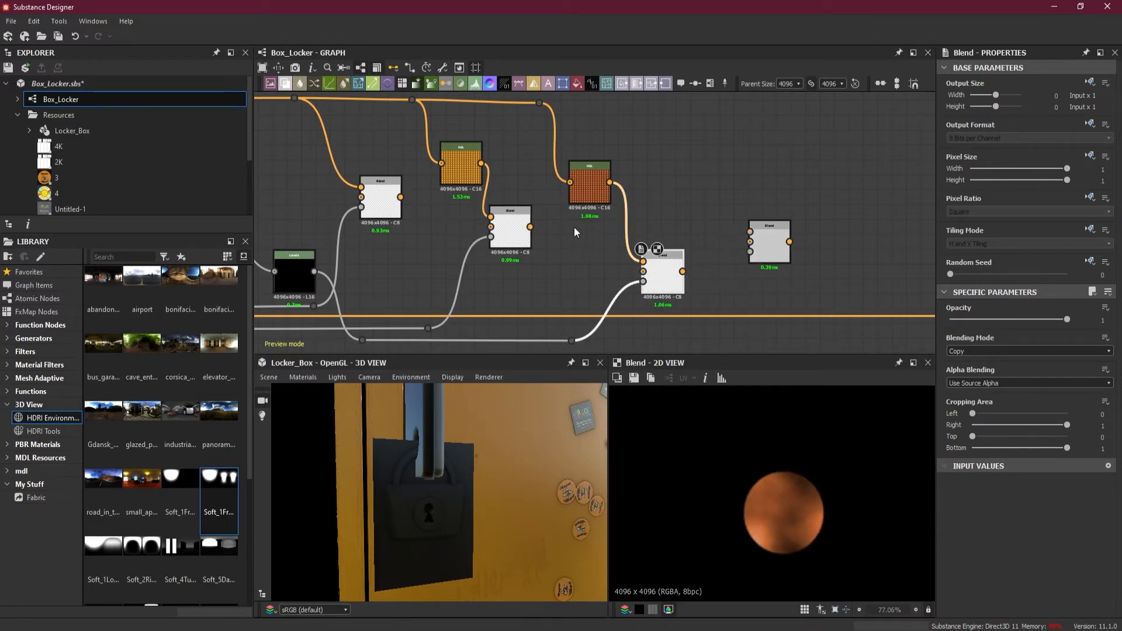
{"action": "left_click_drag", "start_coordinate": [401, 197], "coordinate": [707, 196]}
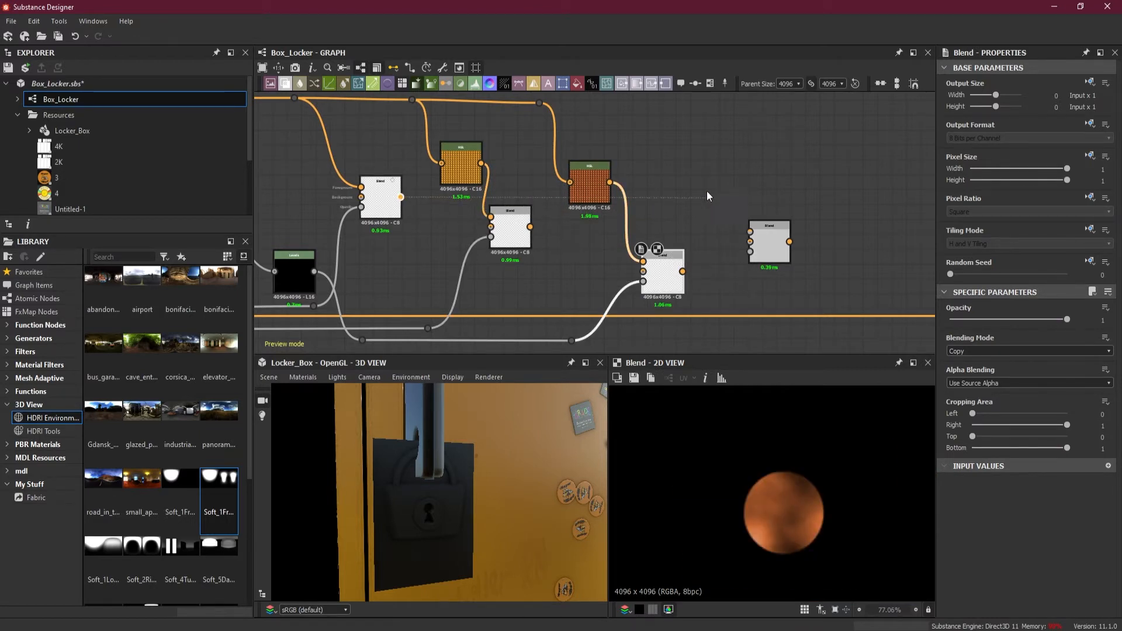
{"action": "left_click_drag", "start_coordinate": [633, 207], "coordinate": [756, 226]}
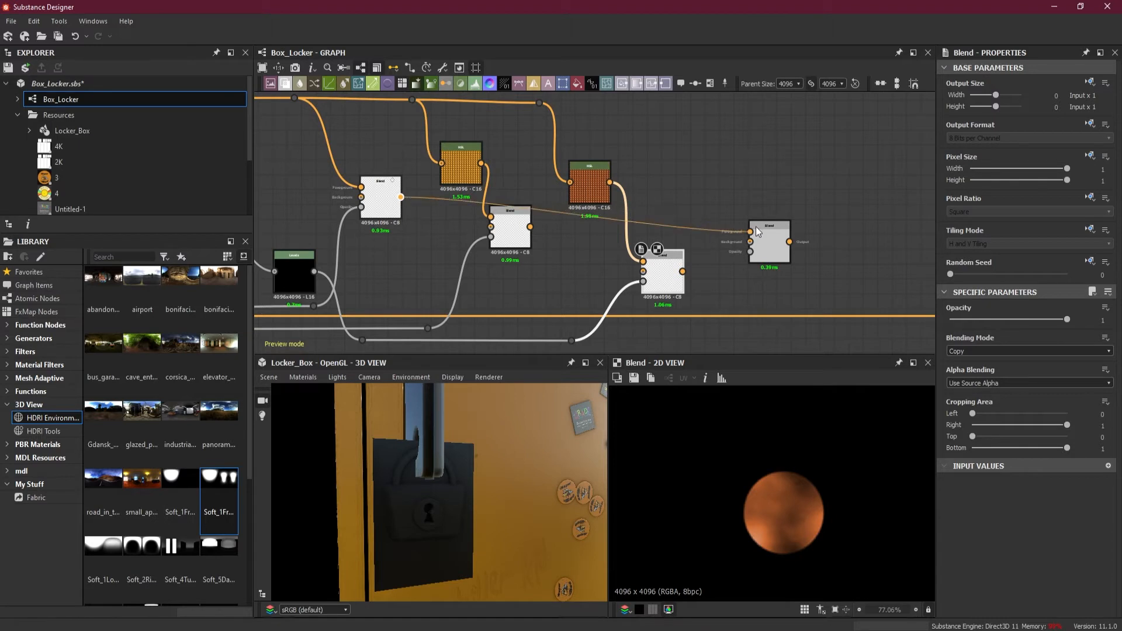
{"action": "left_click_drag", "start_coordinate": [530, 227], "coordinate": [750, 241]}
Preview the fourth Blend and set its blending mode to Max (Lighten) after trying Add (Linear Dodge)
{"action": "double_click", "coordinate": [764, 243]}
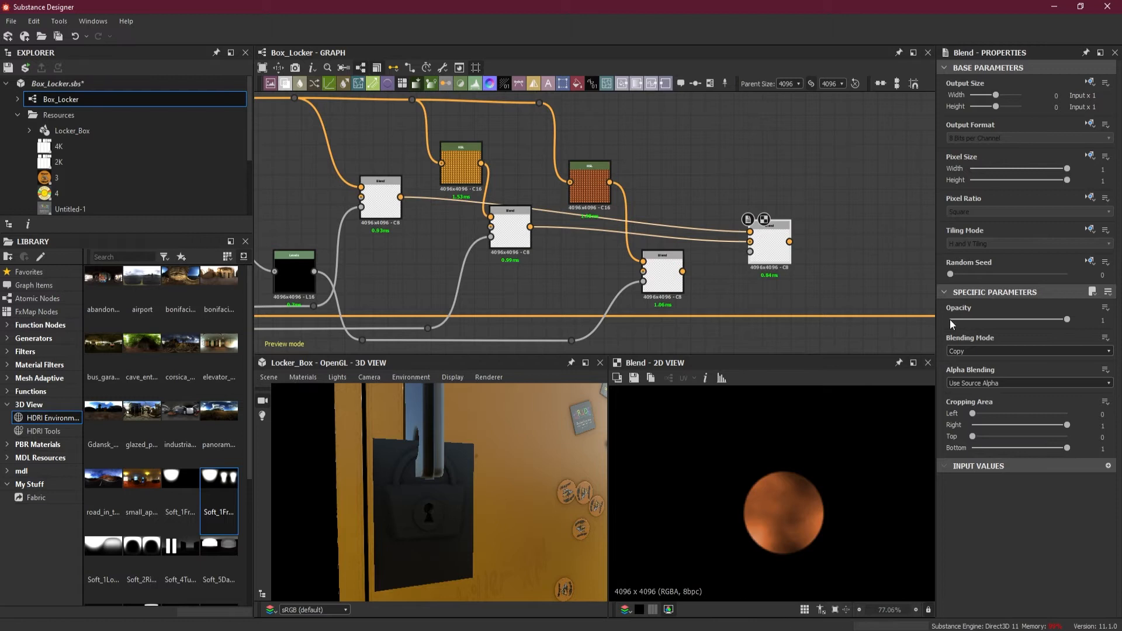
{"action": "left_click", "coordinate": [983, 348]}
{"action": "left_click", "coordinate": [978, 369]}
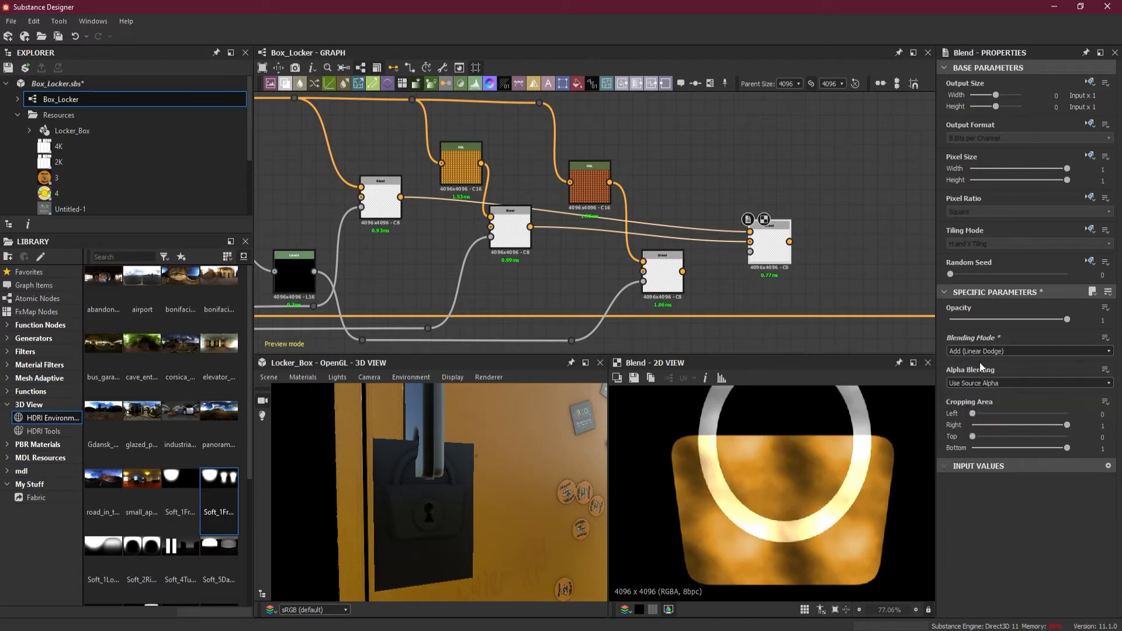
{"action": "left_click", "coordinate": [976, 351]}
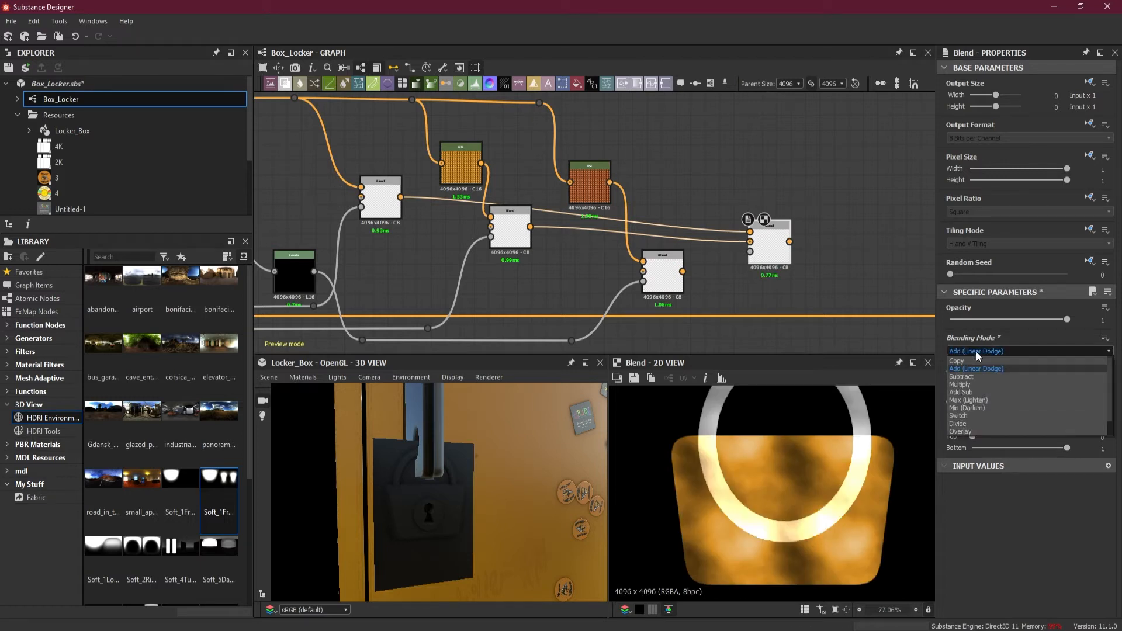
{"action": "left_click", "coordinate": [997, 402]}
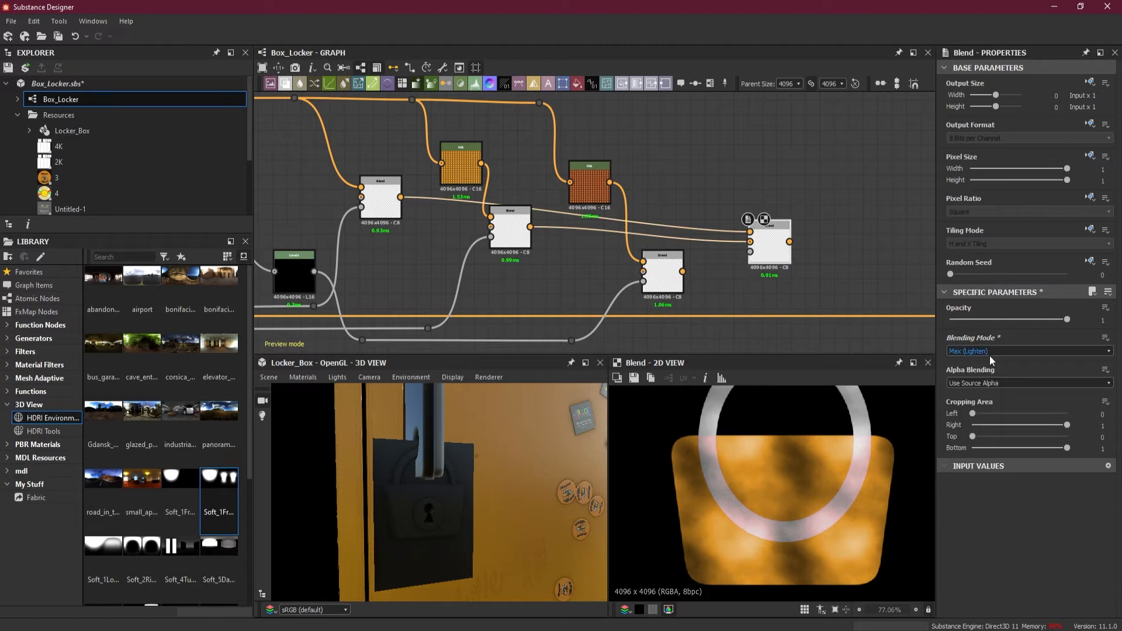
Try other blending modes on the fourth Blend, including Switch, Soft Light, Divide and Copy
{"action": "scroll", "coordinate": [990, 356], "scroll_direction": "down", "scroll_amount": 4}
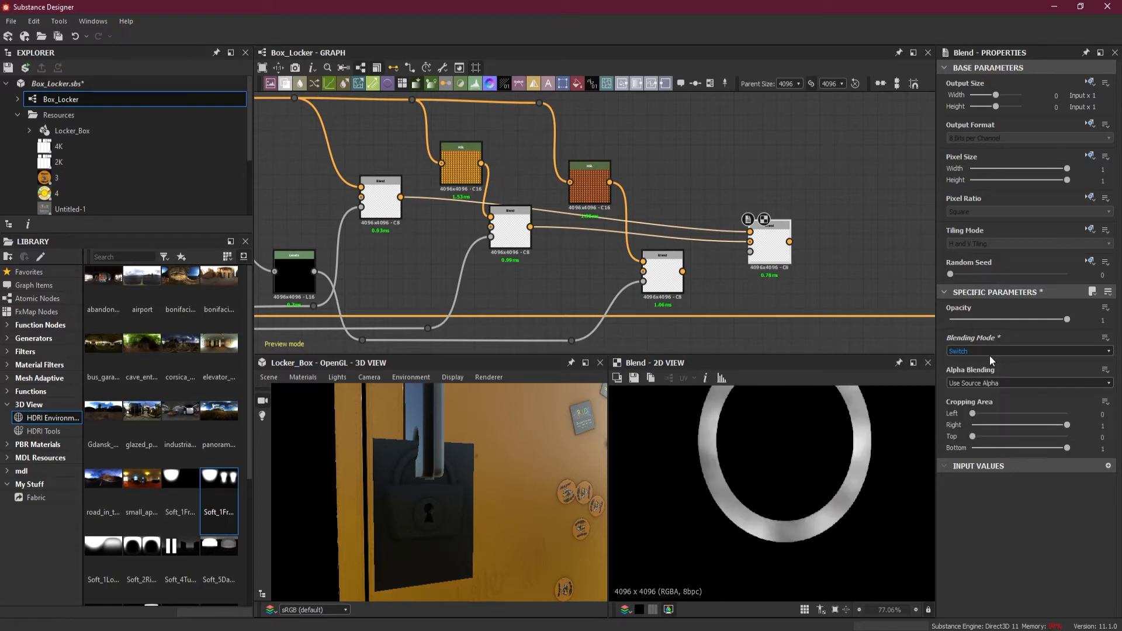
{"action": "scroll", "coordinate": [990, 355], "scroll_direction": "down", "scroll_amount": 2}
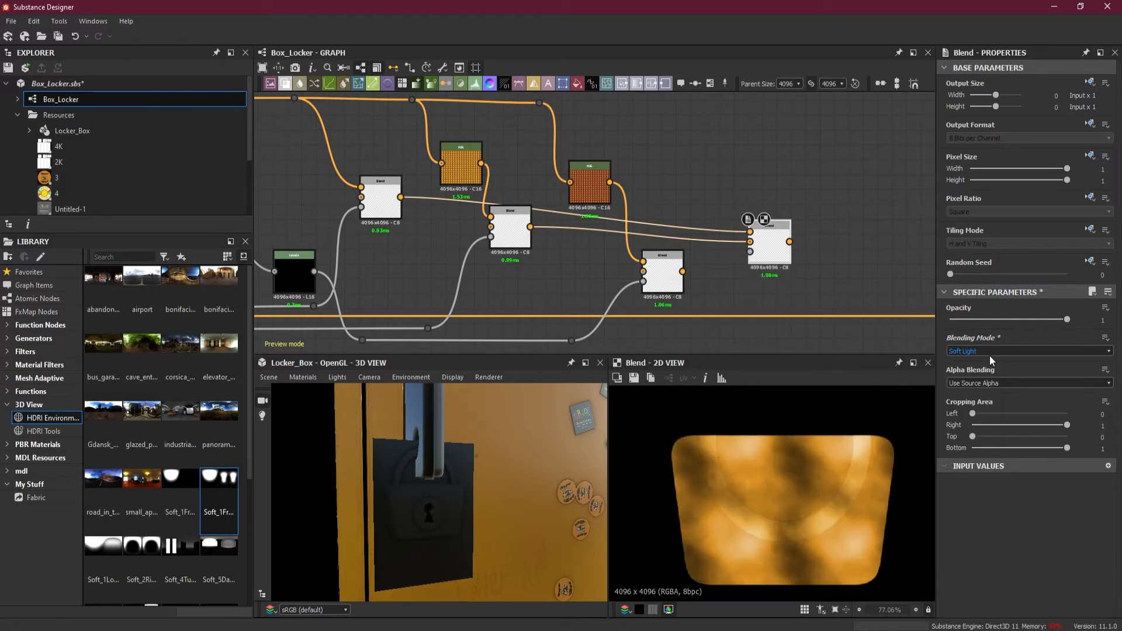
{"action": "scroll", "coordinate": [990, 356], "scroll_direction": "up", "scroll_amount": 5}
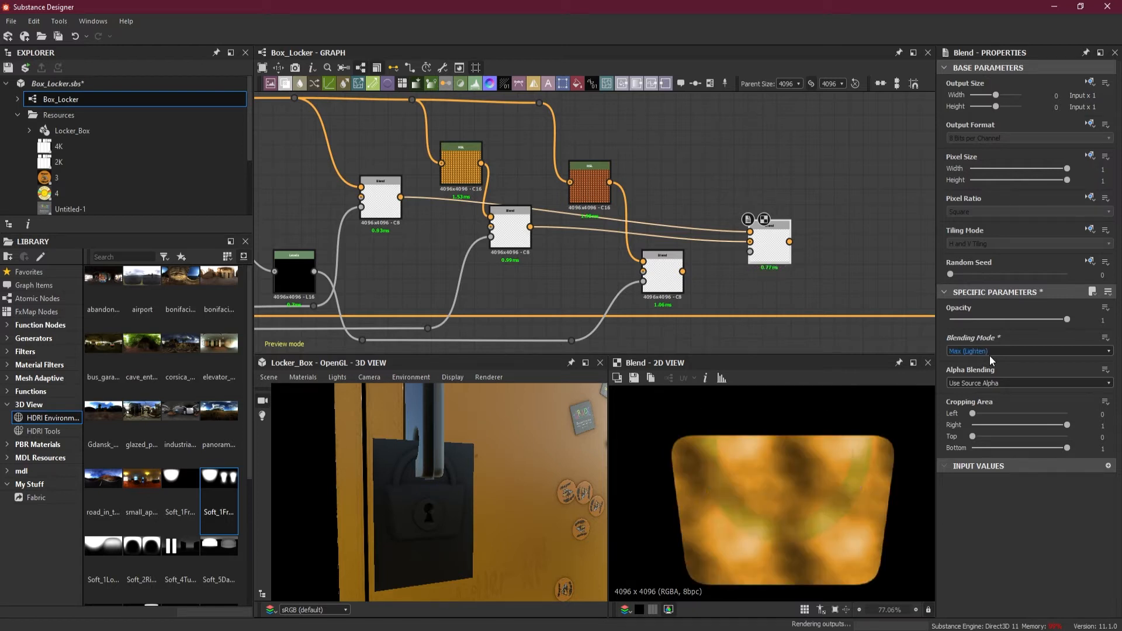
{"action": "scroll", "coordinate": [990, 355], "scroll_direction": "up", "scroll_amount": 4}
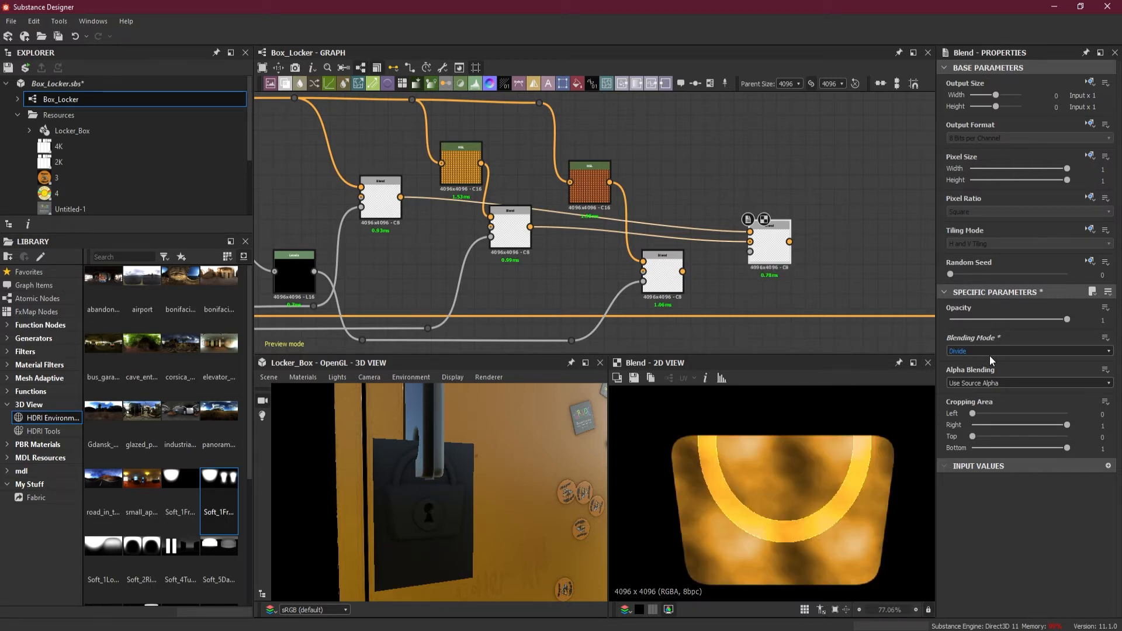
{"action": "scroll", "coordinate": [990, 355], "scroll_direction": "up", "scroll_amount": 2}
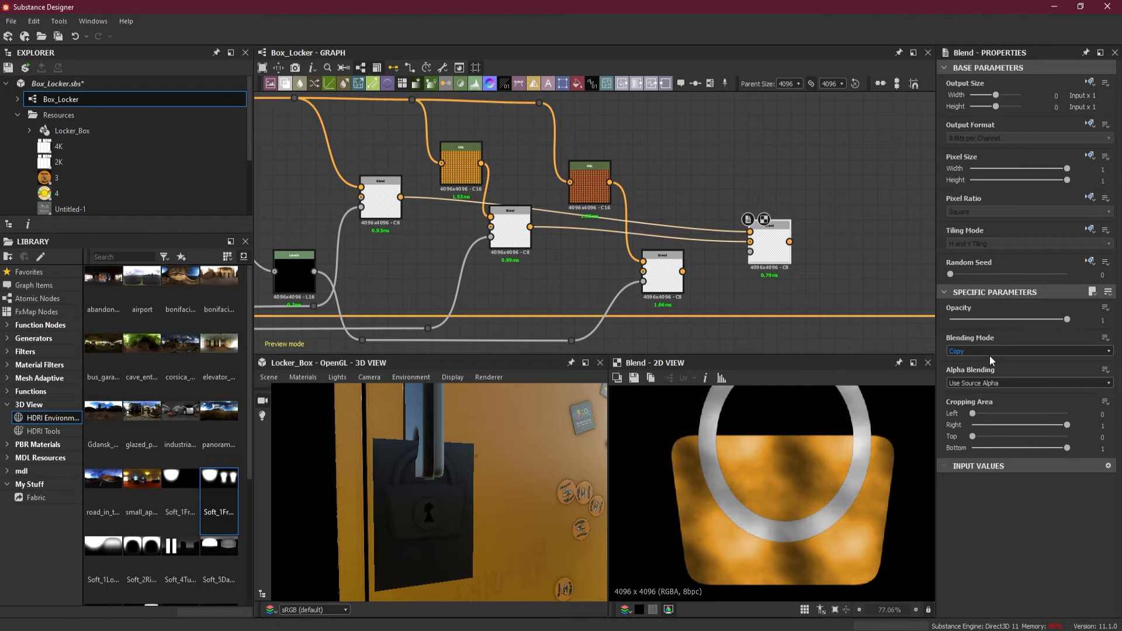
Set the fourth Blend's blending mode to Add (Linear Dodge), comparing it with Subtract
{"action": "left_click", "coordinate": [990, 355]}
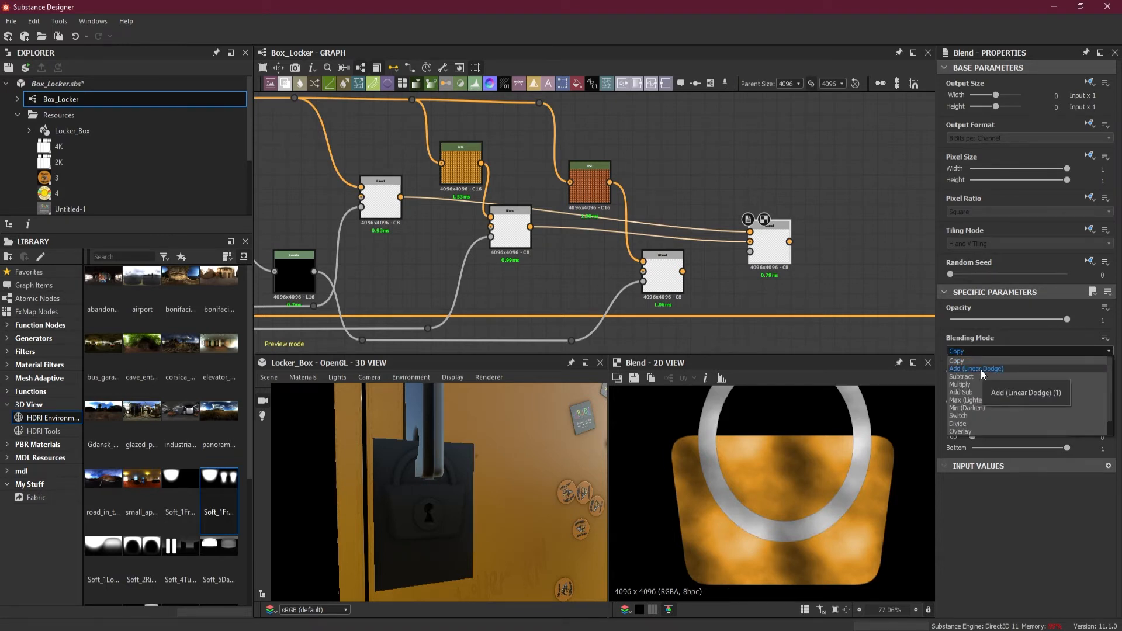
{"action": "left_click", "coordinate": [980, 370]}
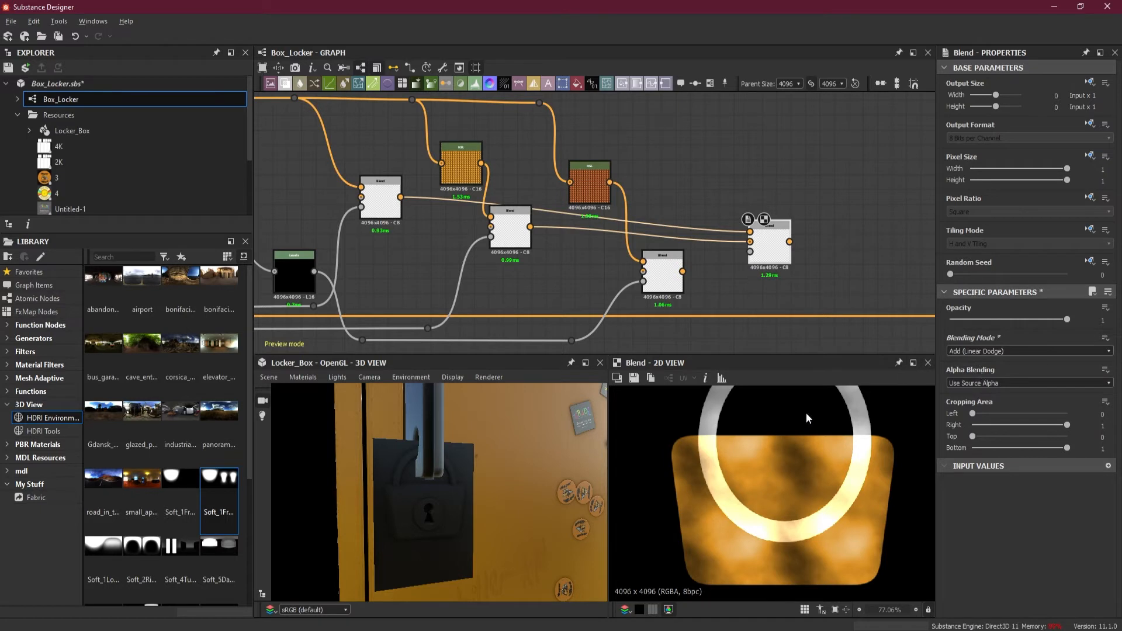
{"action": "left_click", "coordinate": [1005, 350]}
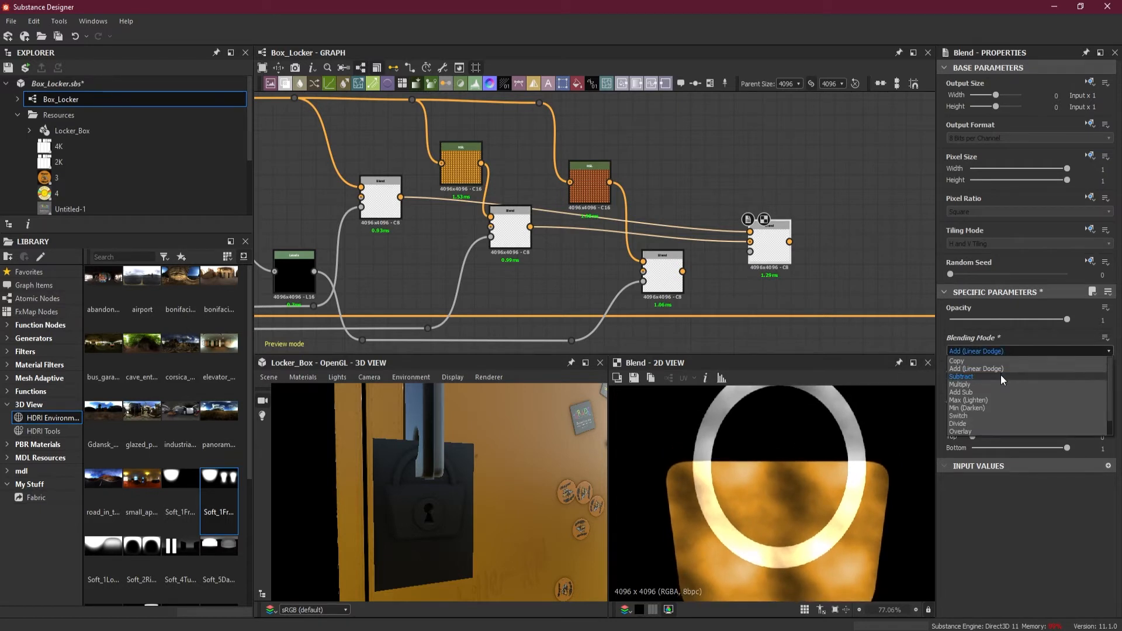
{"action": "left_click", "coordinate": [1000, 378]}
{"action": "left_click", "coordinate": [997, 352]}
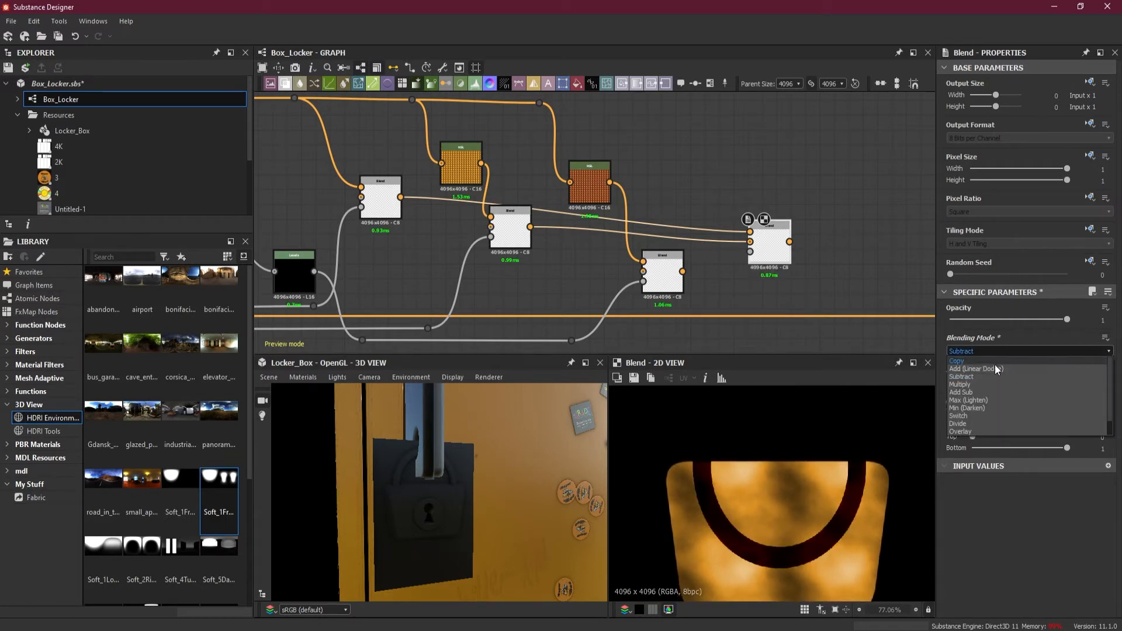
{"action": "left_click", "coordinate": [995, 367]}
Keep the fourth Blend previewed and lower the shackle Blend's Bottom cropping area to 0.09
{"action": "middle_click_drag", "start_coordinate": [841, 283], "coordinate": [849, 254]}
{"action": "middle_click_drag", "start_coordinate": [548, 263], "coordinate": [611, 284]}
{"action": "double_click", "coordinate": [457, 195]}
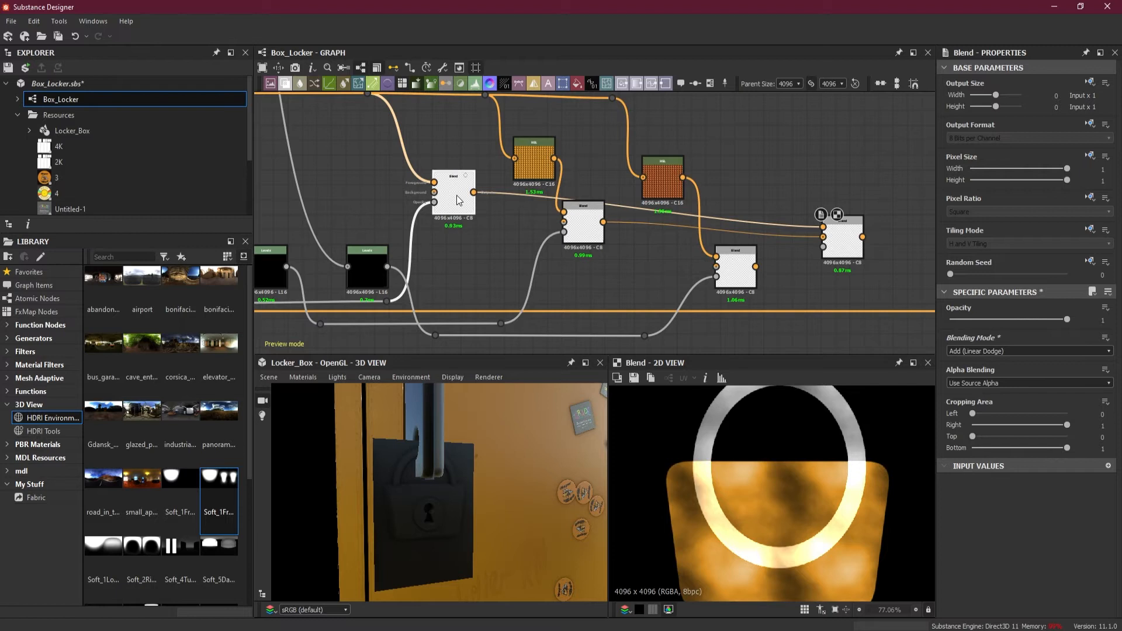
{"action": "double_click", "coordinate": [852, 244]}
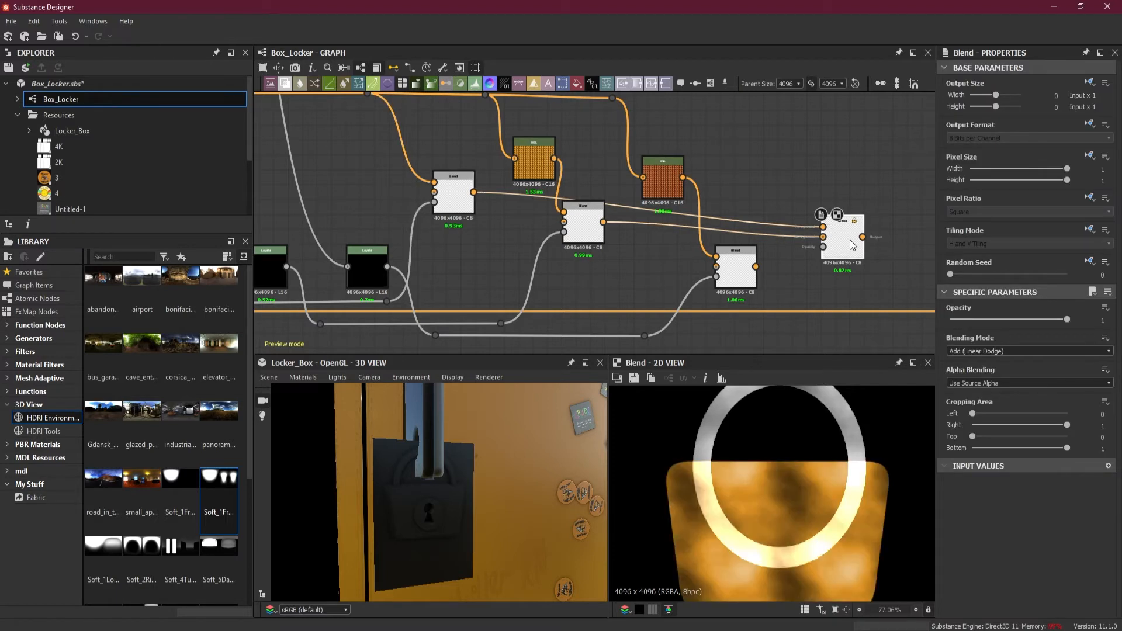
{"action": "left_click", "coordinate": [463, 207]}
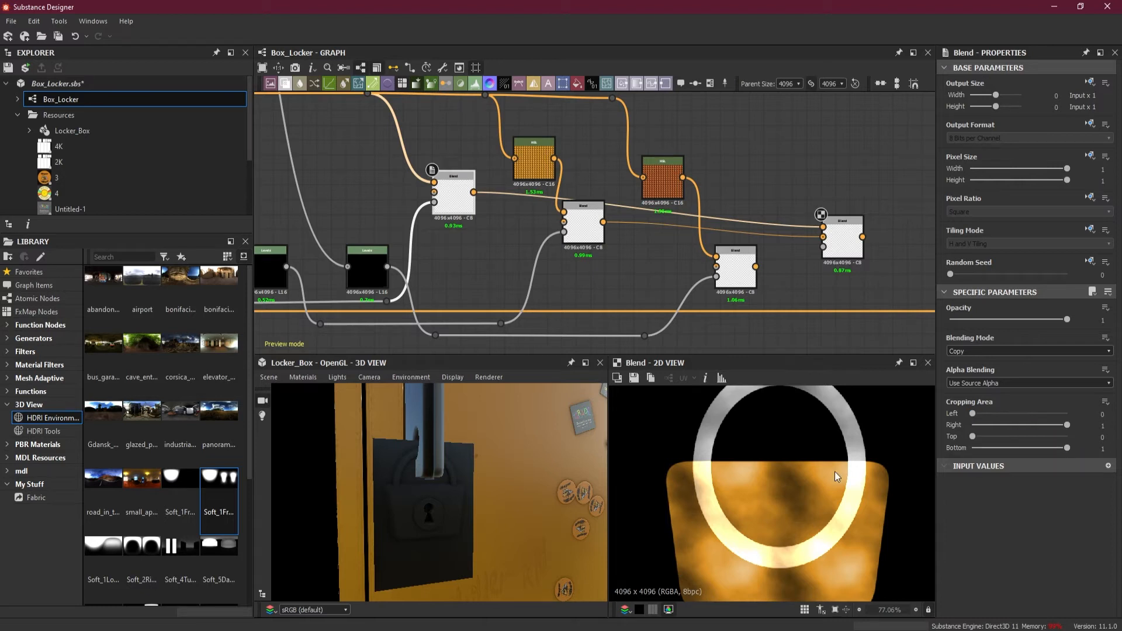
{"action": "left_click_drag", "start_coordinate": [1067, 448], "coordinate": [982, 454]}
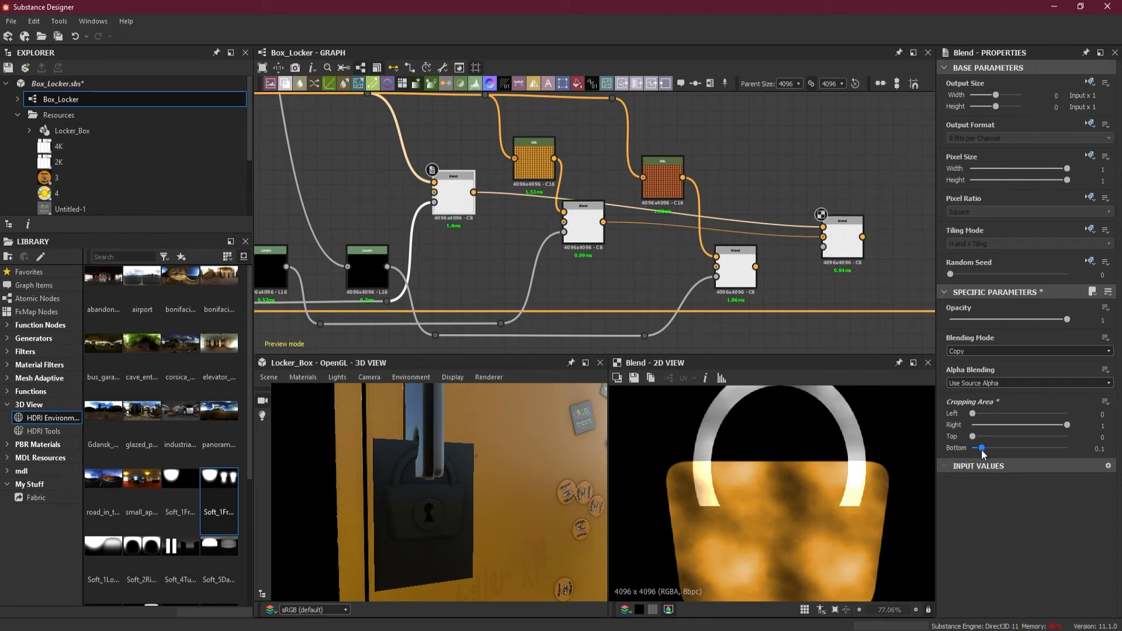
{"action": "left_click_drag", "start_coordinate": [982, 454], "coordinate": [983, 456]}
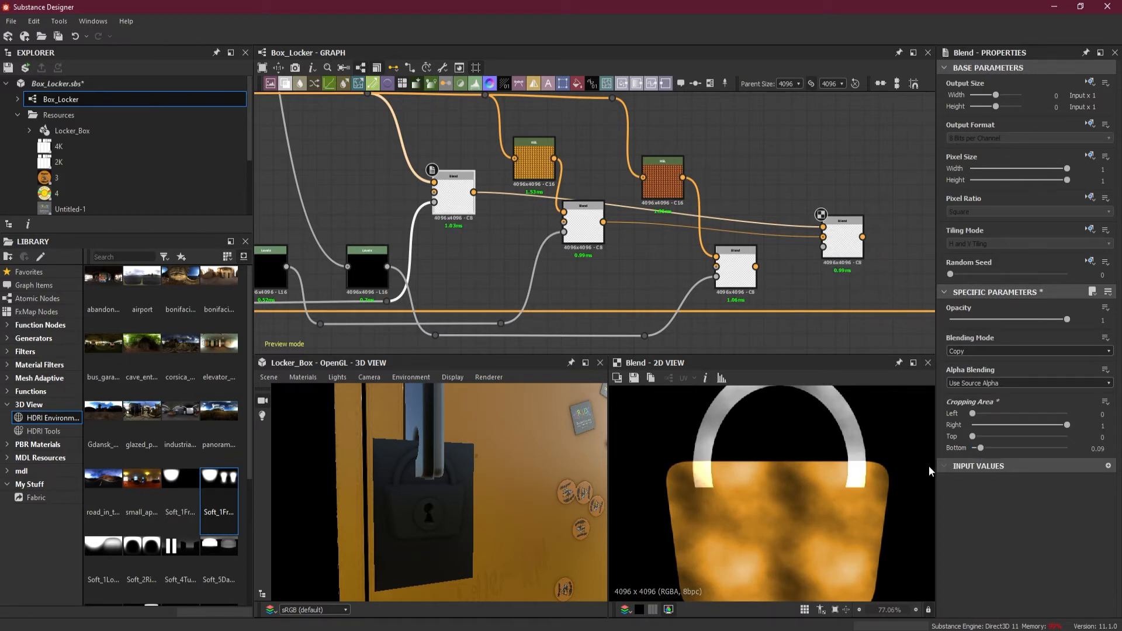
Bring the shackle Blend's Bottom cropping value to 0.076 after trying 0.087, judging it against the lock body's upper edge
{"action": "scroll", "coordinate": [909, 471], "scroll_direction": "up", "scroll_amount": 3}
{"action": "scroll", "coordinate": [907, 466], "scroll_direction": "up", "scroll_amount": 2}
{"action": "left_click_drag", "start_coordinate": [982, 448], "coordinate": [979, 448]}
{"action": "double_click", "coordinate": [1097, 449]}
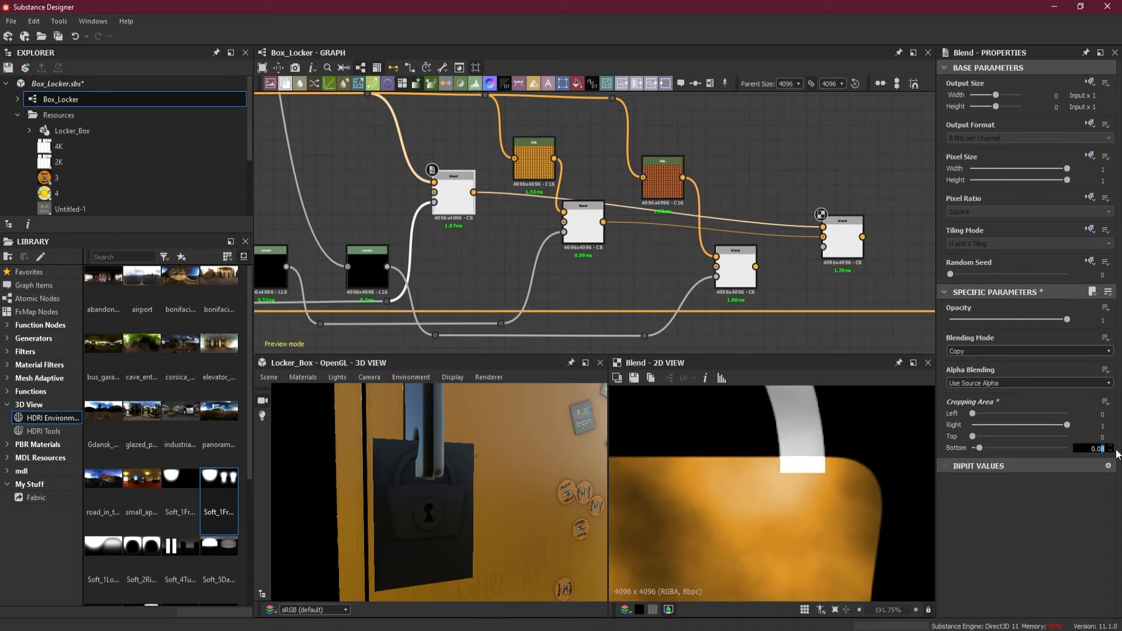
{"action": "type", "text": "7"}
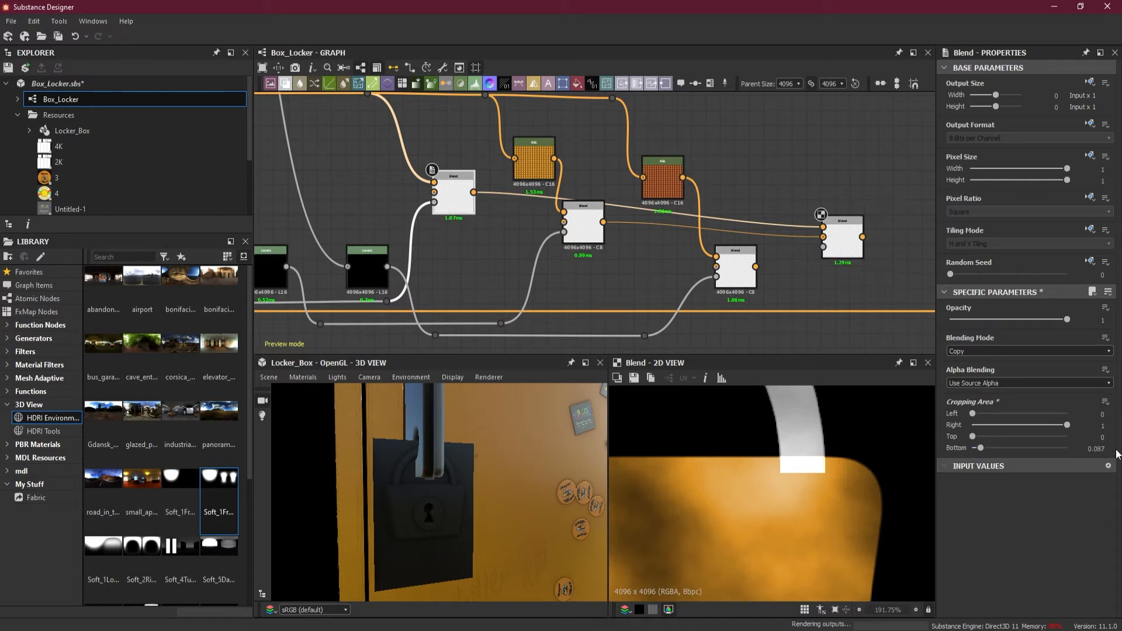
{"action": "key", "text": "Return"}
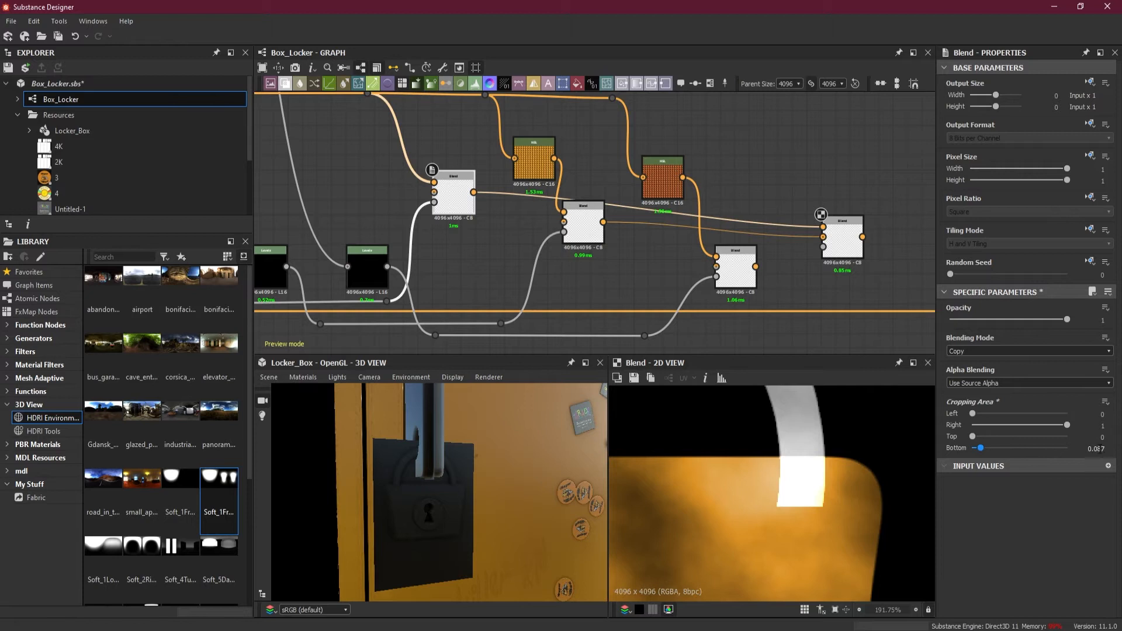
{"action": "left_click", "coordinate": [1102, 448]}
{"action": "left_click_drag", "start_coordinate": [1097, 449], "coordinate": [1116, 453]}
{"action": "type", "text": "75"}
{"action": "key", "text": "Return"}
{"action": "left_click", "coordinate": [1105, 450]}
{"action": "key", "text": "BackSpace"}
{"action": "type", "text": "6"}
{"action": "key", "text": "Return"}
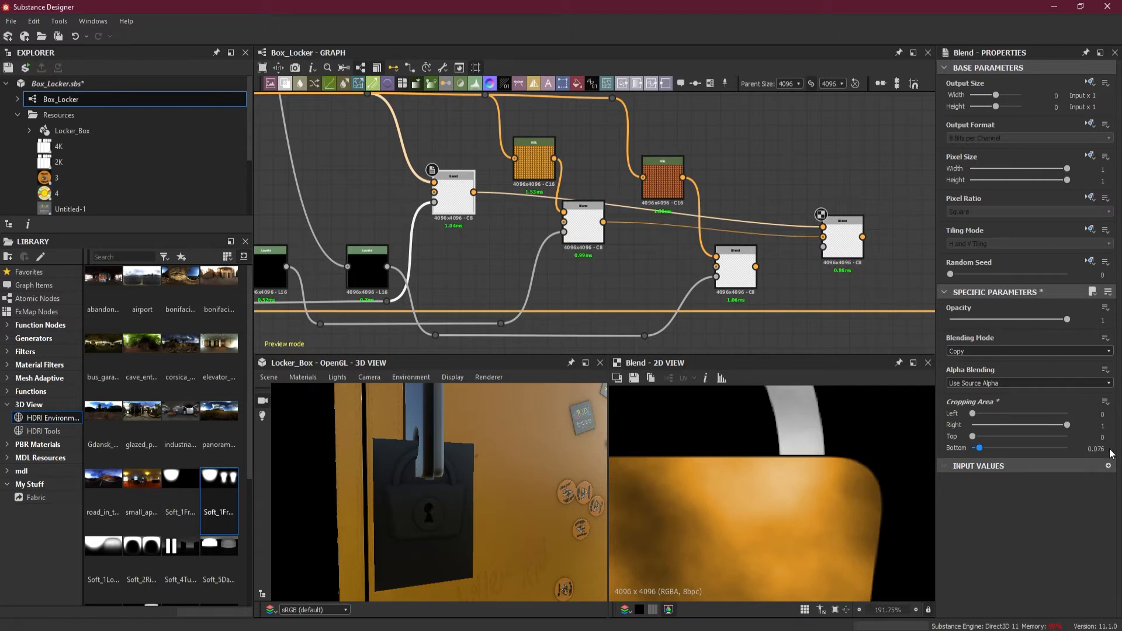
Fine-tune the shackle Blend's Bottom cropping to 0.0764 in small decimal steps and inspect where shackle and body meet
{"action": "left_click", "coordinate": [1103, 448]}
{"action": "key", "text": "Return"}
{"action": "left_click", "coordinate": [1103, 448]}
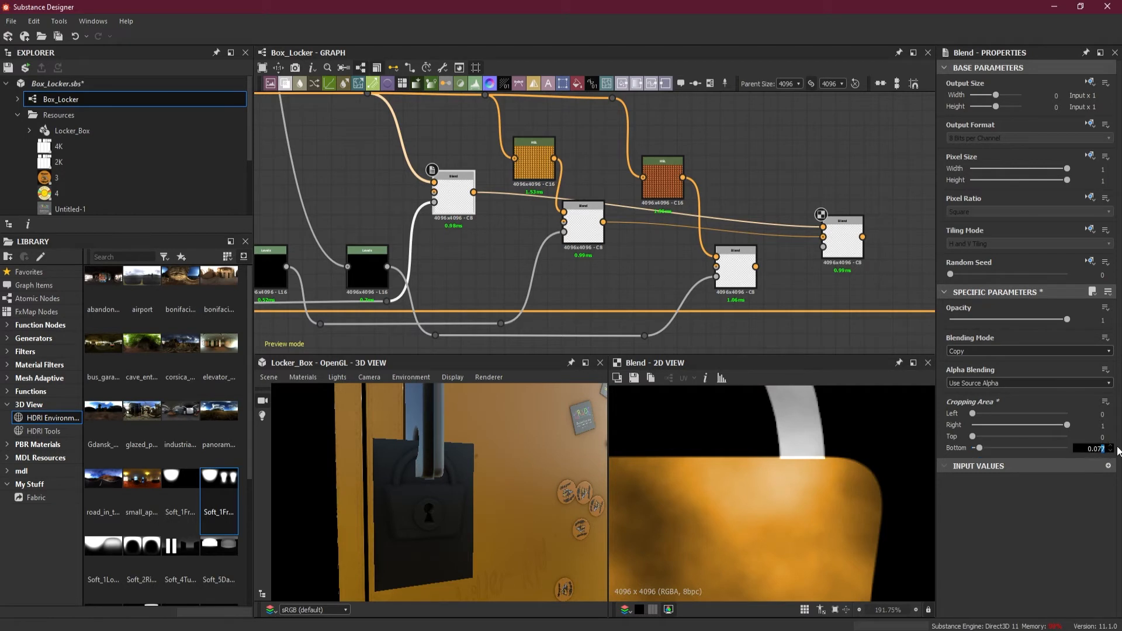
{"action": "type", "text": "5"}
{"action": "key", "text": "Return"}
{"action": "left_click_drag", "start_coordinate": [1105, 449], "coordinate": [1101, 449]}
{"action": "type", "text": "4"}
{"action": "key", "text": "Return"}
{"action": "left_click", "coordinate": [1104, 449]}
{"action": "type", "text": "5"}
{"action": "key", "text": "Return"}
{"action": "left_click_drag", "start_coordinate": [1101, 449], "coordinate": [1107, 449]}
{"action": "type", "text": "4"}
{"action": "key", "text": "Return"}
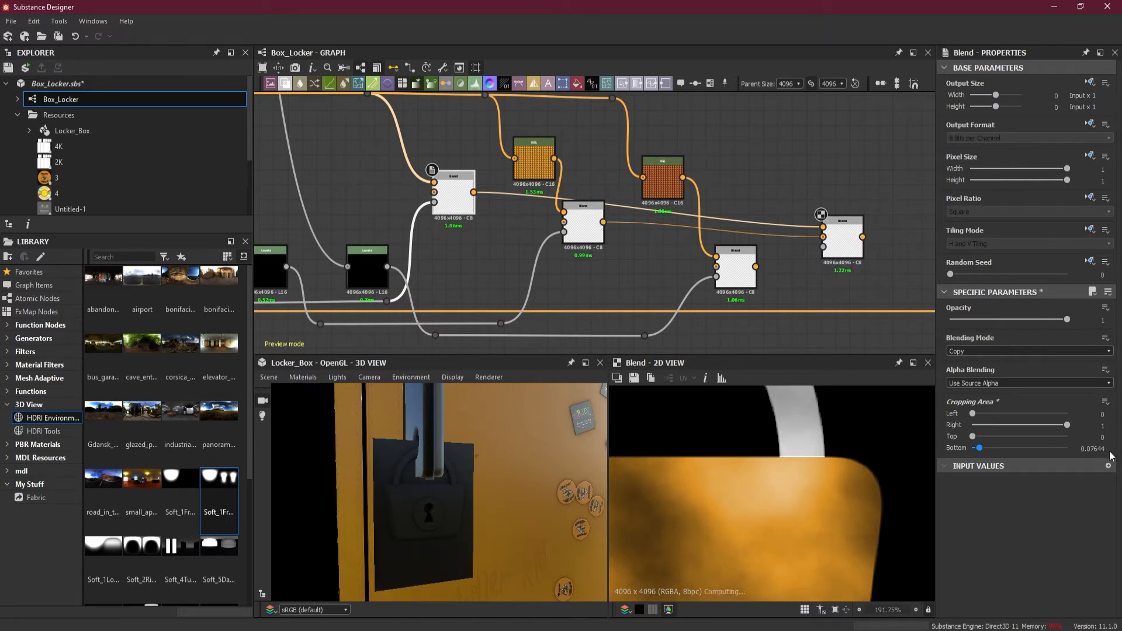
{"action": "left_click_drag", "start_coordinate": [1102, 449], "coordinate": [1115, 450]}
{"action": "type", "text": "3"}
{"action": "key", "text": "Return"}
{"action": "left_click_drag", "start_coordinate": [1101, 448], "coordinate": [1119, 452]}
{"action": "type", "text": "2"}
{"action": "key", "text": "Return"}
{"action": "left_click_drag", "start_coordinate": [1101, 449], "coordinate": [1113, 450]}
{"action": "type", "text": "1"}
{"action": "key", "text": "Return"}
{"action": "left_click_drag", "start_coordinate": [1101, 448], "coordinate": [1112, 450]}
{"action": "type", "text": "0"}
{"action": "key", "text": "Return"}
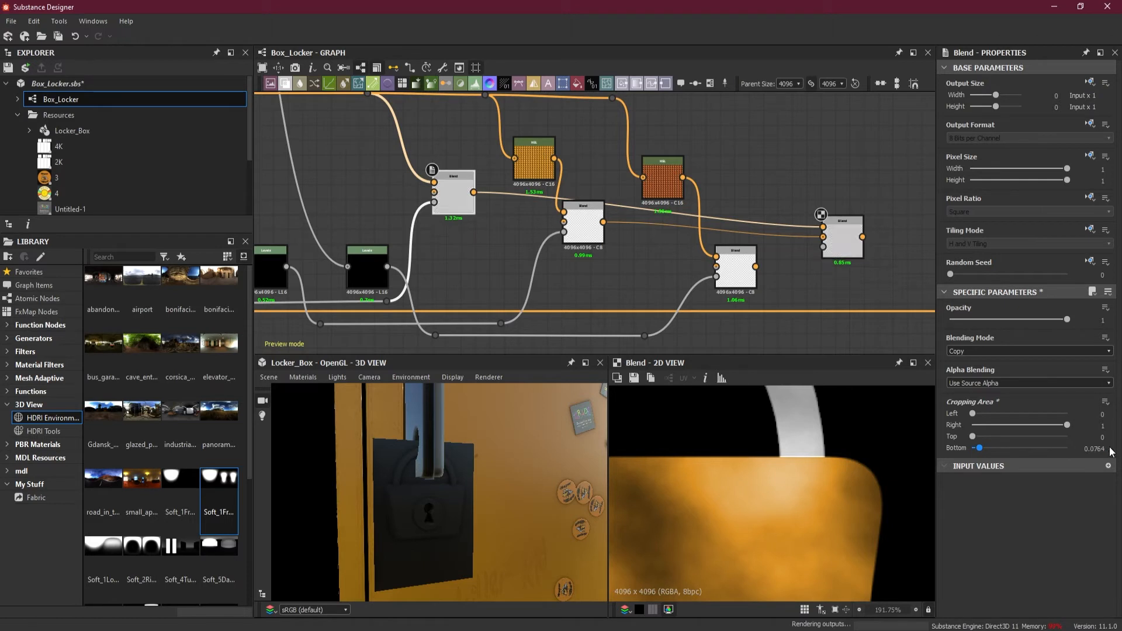
{"action": "scroll", "coordinate": [822, 459], "scroll_direction": "up", "scroll_amount": 5}
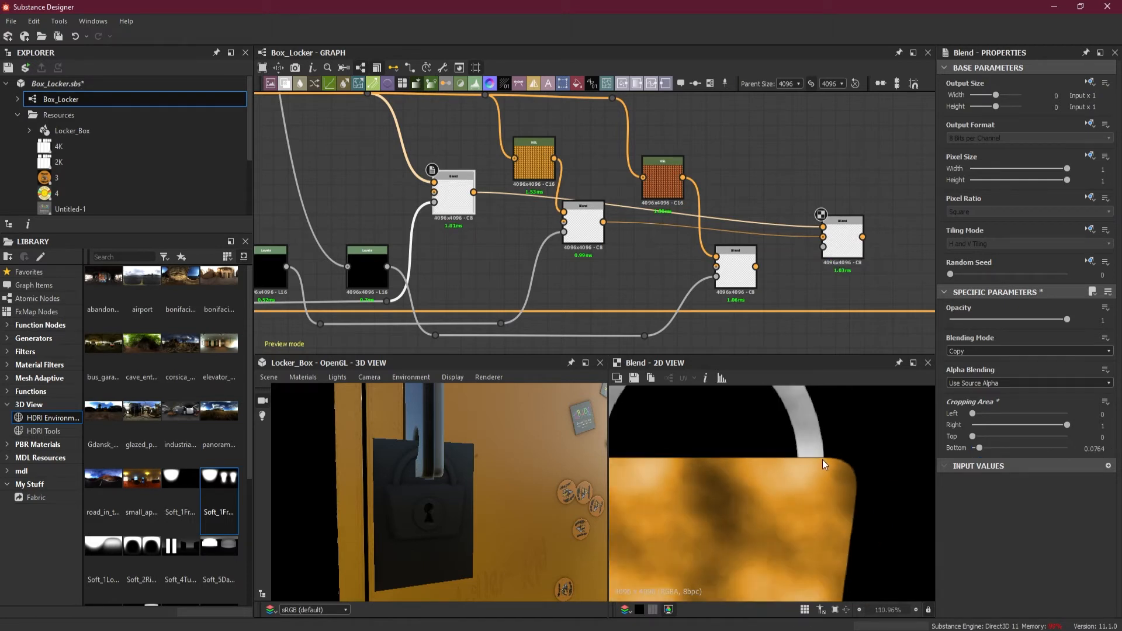
{"action": "scroll", "coordinate": [822, 445], "scroll_direction": "up", "scroll_amount": 1}
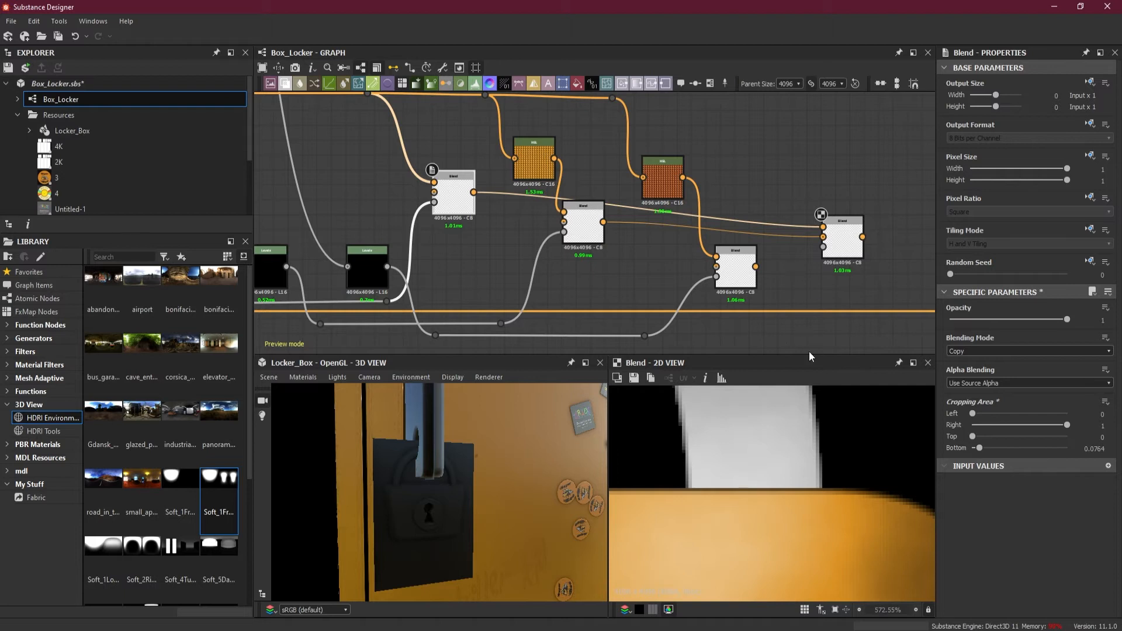
{"action": "scroll", "coordinate": [801, 439], "scroll_direction": "down", "scroll_amount": 9}
{"action": "scroll", "coordinate": [801, 439], "scroll_direction": "down", "scroll_amount": 2}
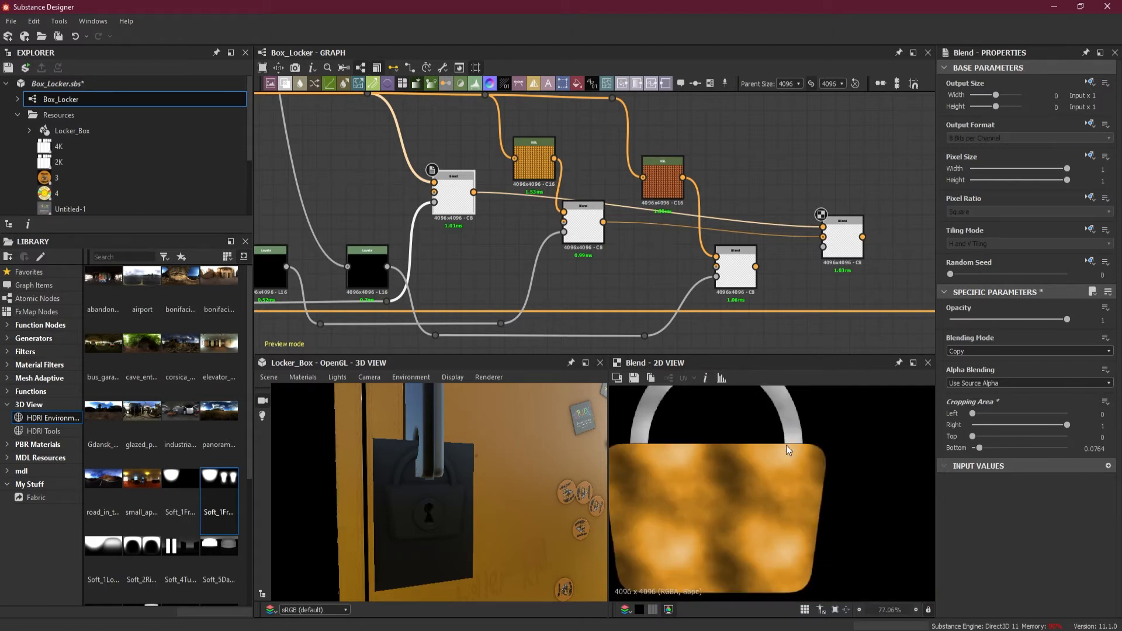
{"action": "scroll", "coordinate": [776, 448], "scroll_direction": "down", "scroll_amount": 1}
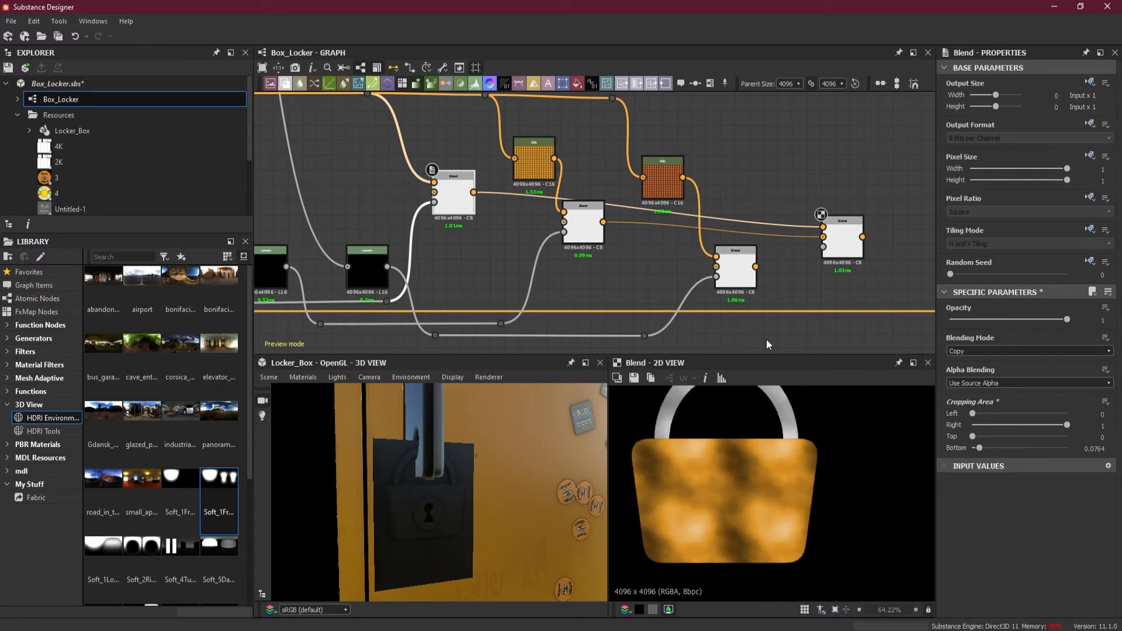
Add a fifth Blend, connecting the fourth Blend to its Foreground input and the keyhole disc Blend to its Background input
{"action": "left_click", "coordinate": [737, 270]}
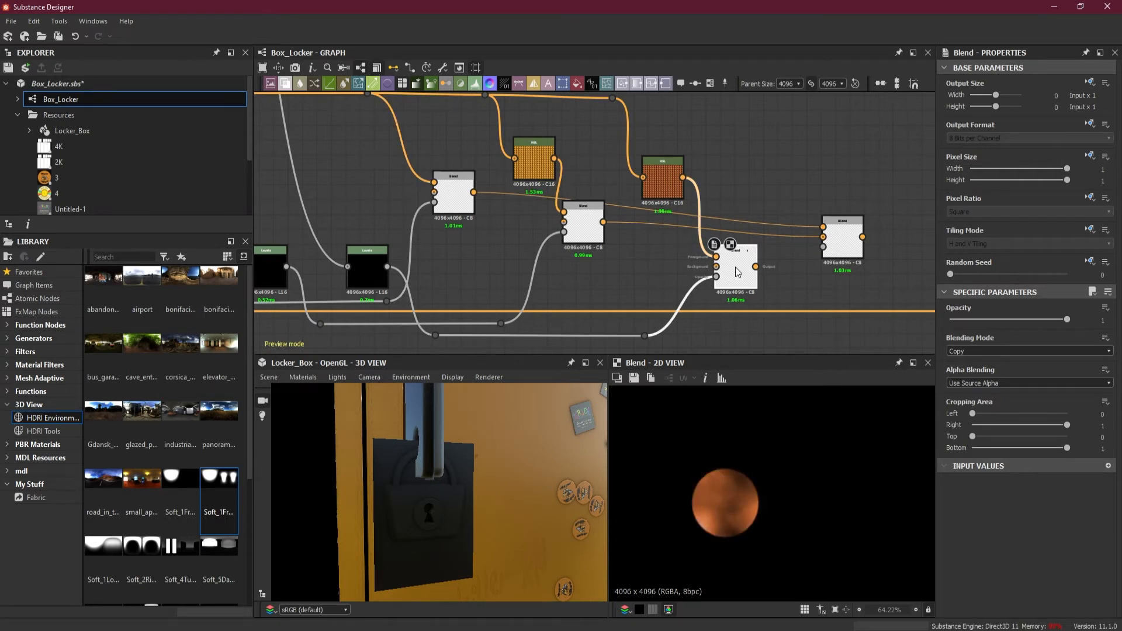
{"action": "middle_click_drag", "start_coordinate": [812, 285], "coordinate": [741, 281]}
{"action": "middle_click_drag", "start_coordinate": [815, 254], "coordinate": [686, 242]}
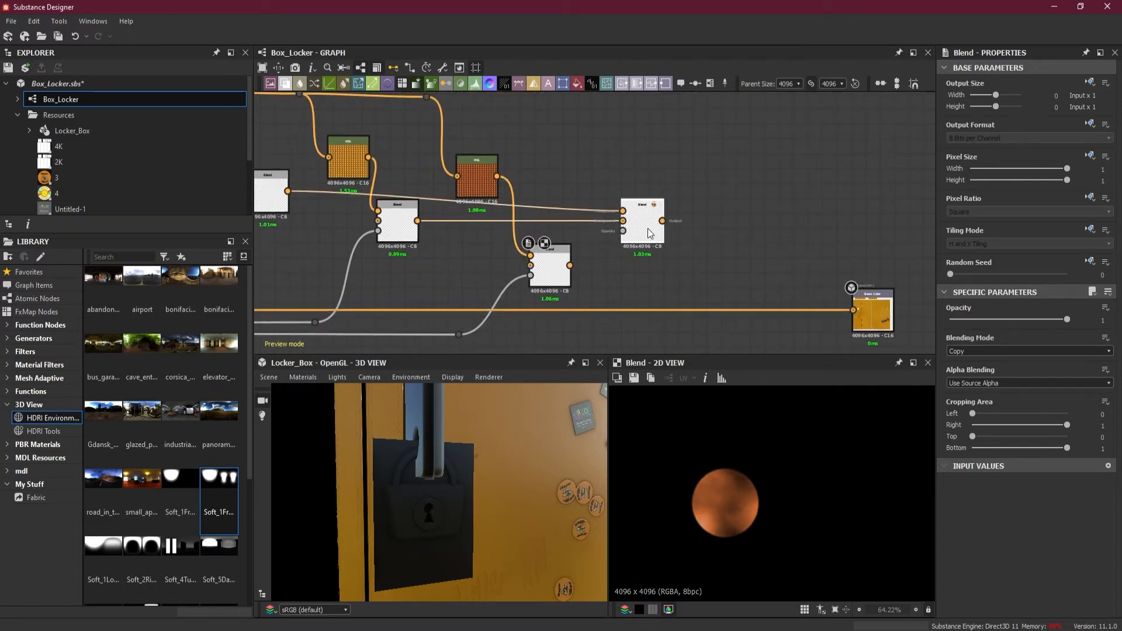
{"action": "key", "text": "space"}
{"action": "left_click", "coordinate": [770, 271]}
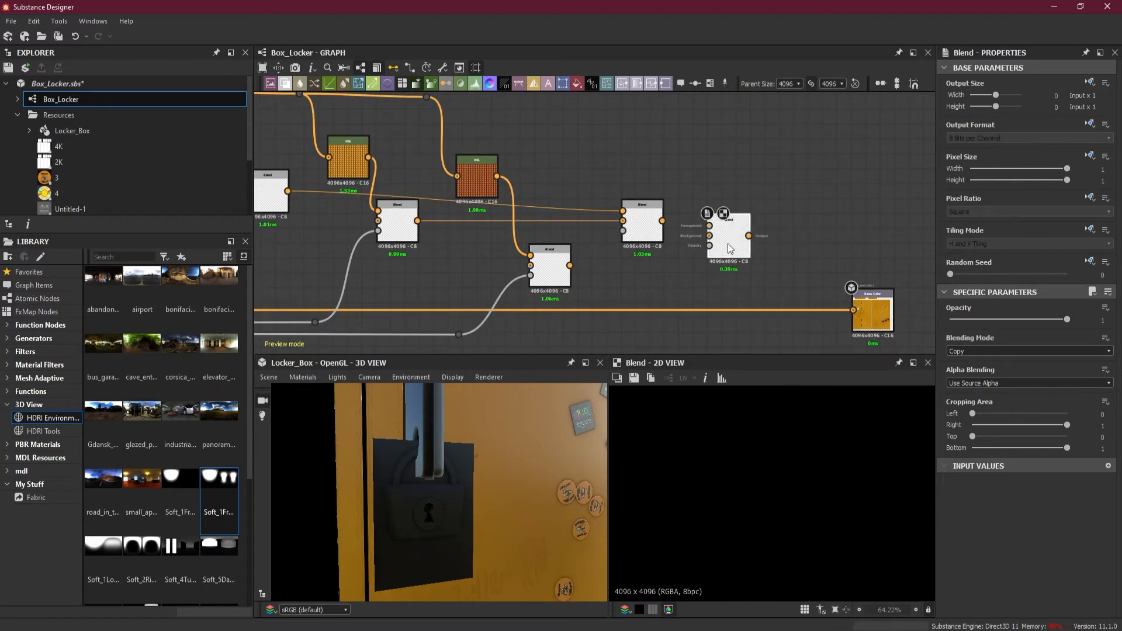
{"action": "left_click_drag", "start_coordinate": [727, 243], "coordinate": [730, 272]}
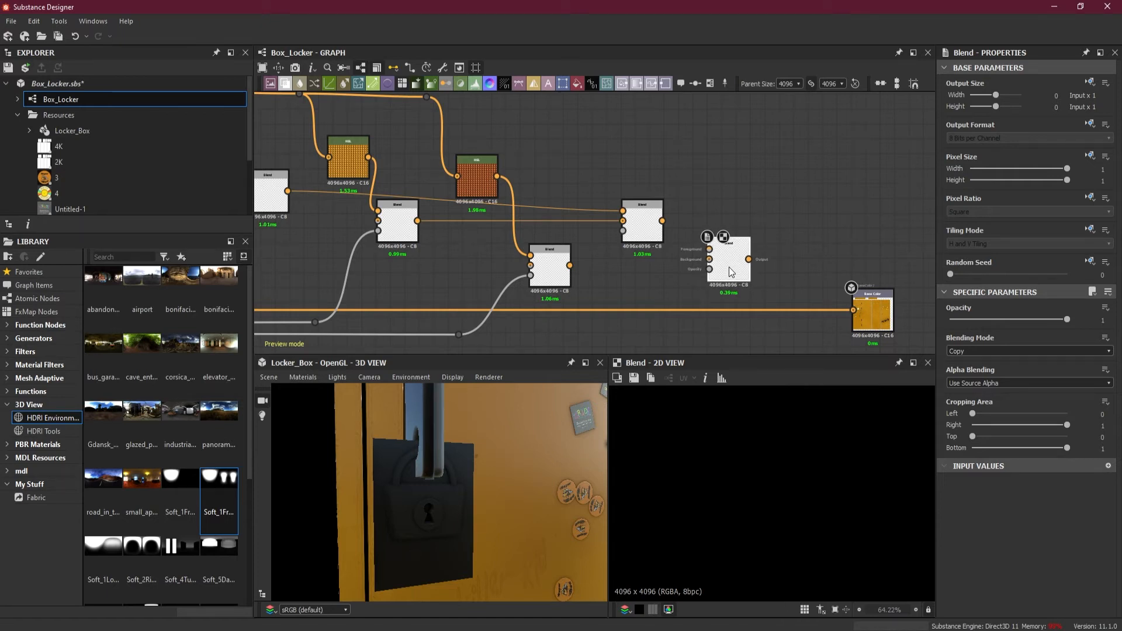
{"action": "left_click_drag", "start_coordinate": [662, 221], "coordinate": [711, 249]}
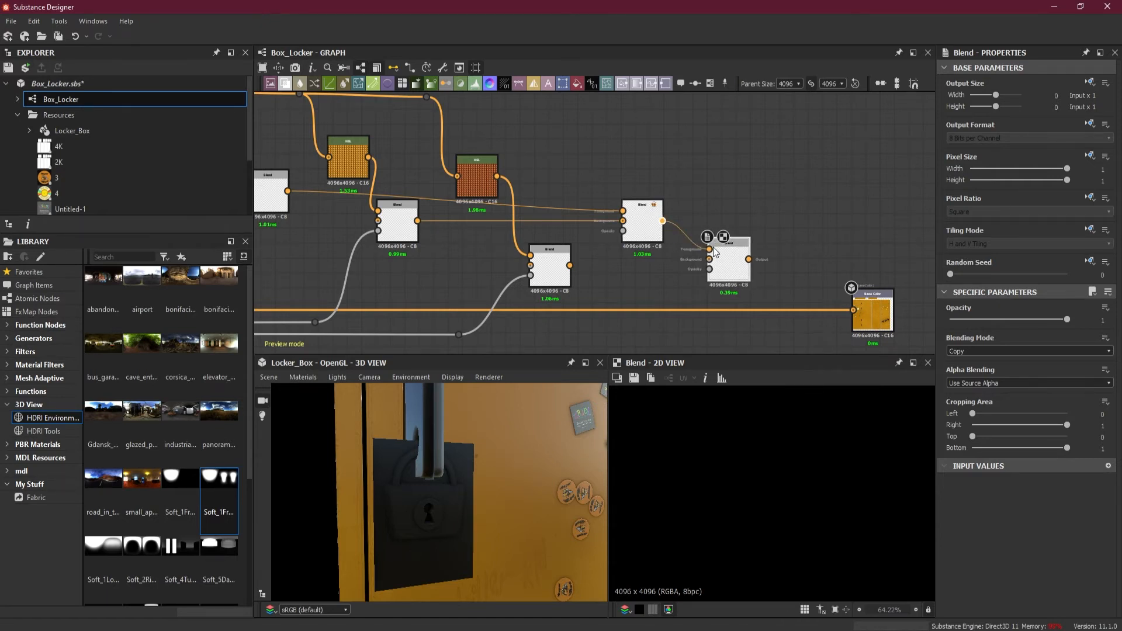
{"action": "left_click_drag", "start_coordinate": [570, 266], "coordinate": [710, 259]}
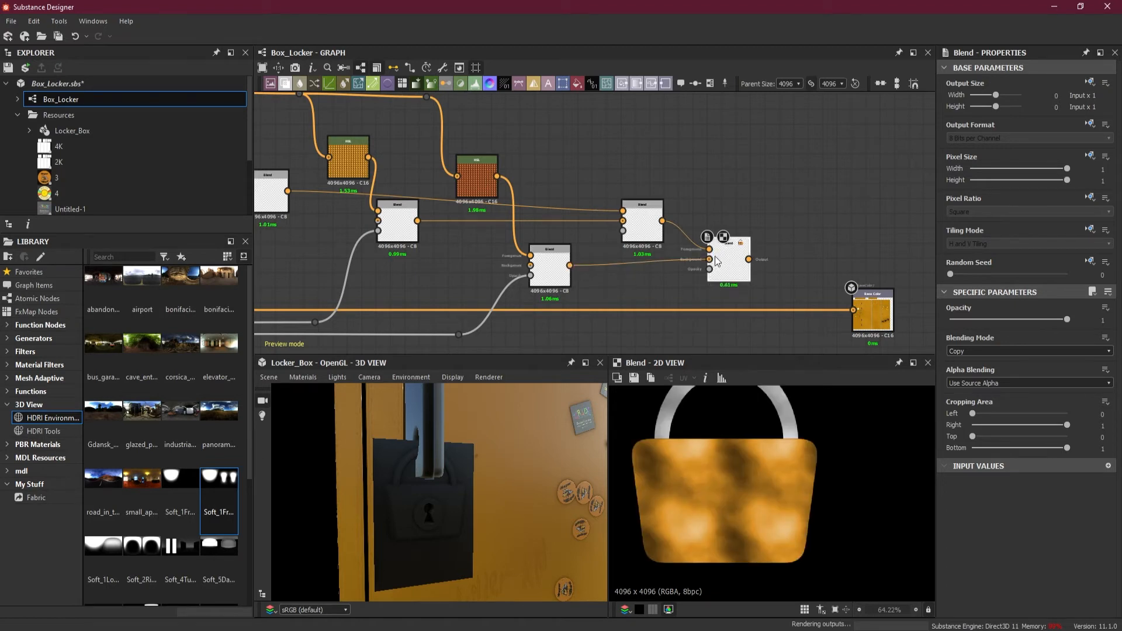
Set the fifth Blend's blending mode to Add (Linear Dodge) and inspect the keyhole disc on the lock body
{"action": "left_click", "coordinate": [970, 351]}
{"action": "left_click", "coordinate": [974, 370]}
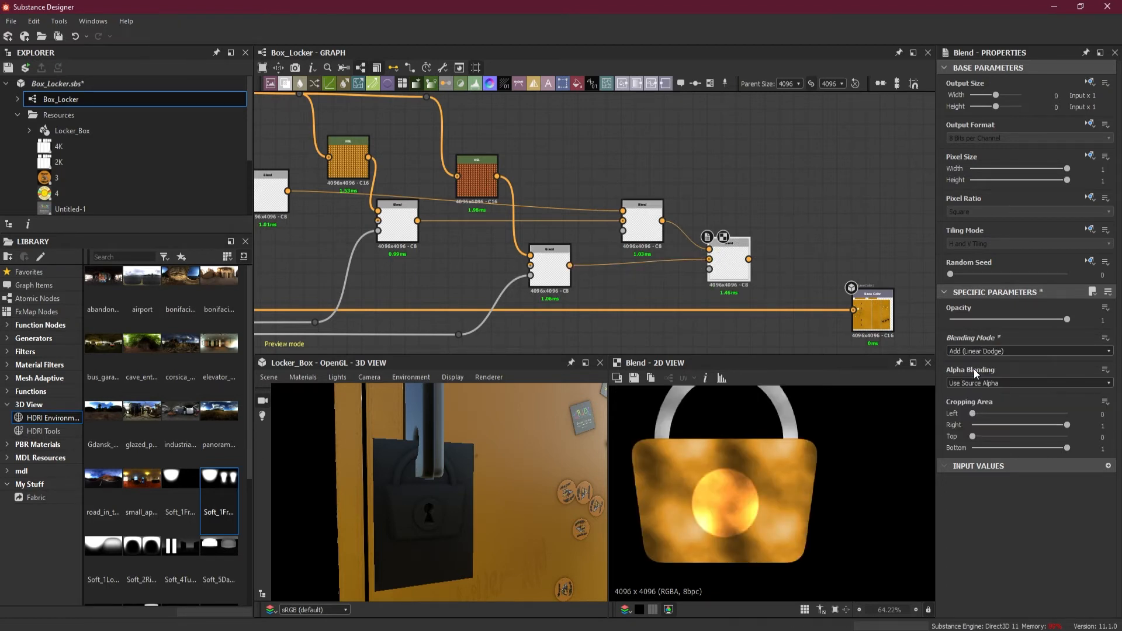
{"action": "scroll", "coordinate": [749, 478], "scroll_direction": "up", "scroll_amount": 3}
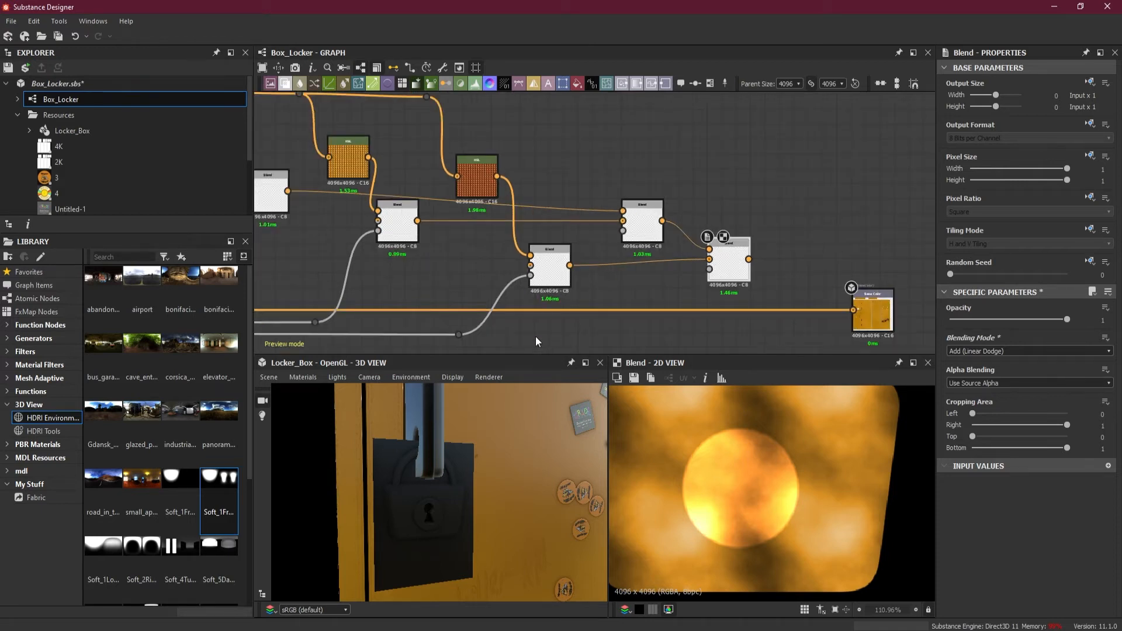
Connect the keyhole disc mask to the fifth Blend's Opacity input and route the link through a new dot node
{"action": "double_click", "coordinate": [458, 334]}
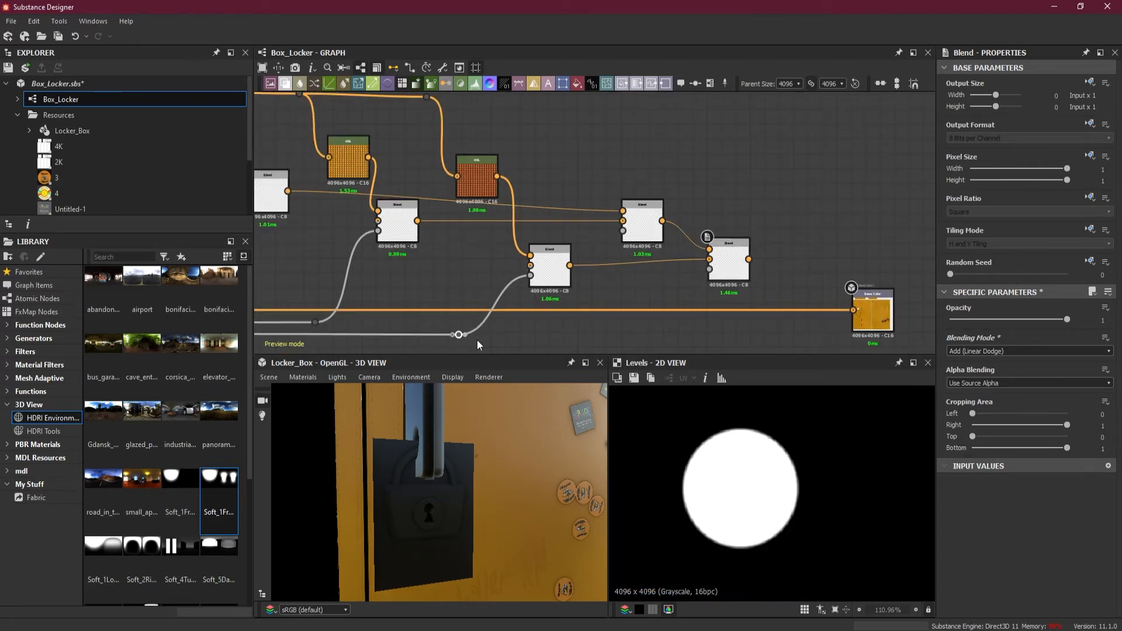
{"action": "left_click_drag", "start_coordinate": [465, 335], "coordinate": [709, 269]}
{"action": "left_click", "coordinate": [611, 335], "text": "alt"}
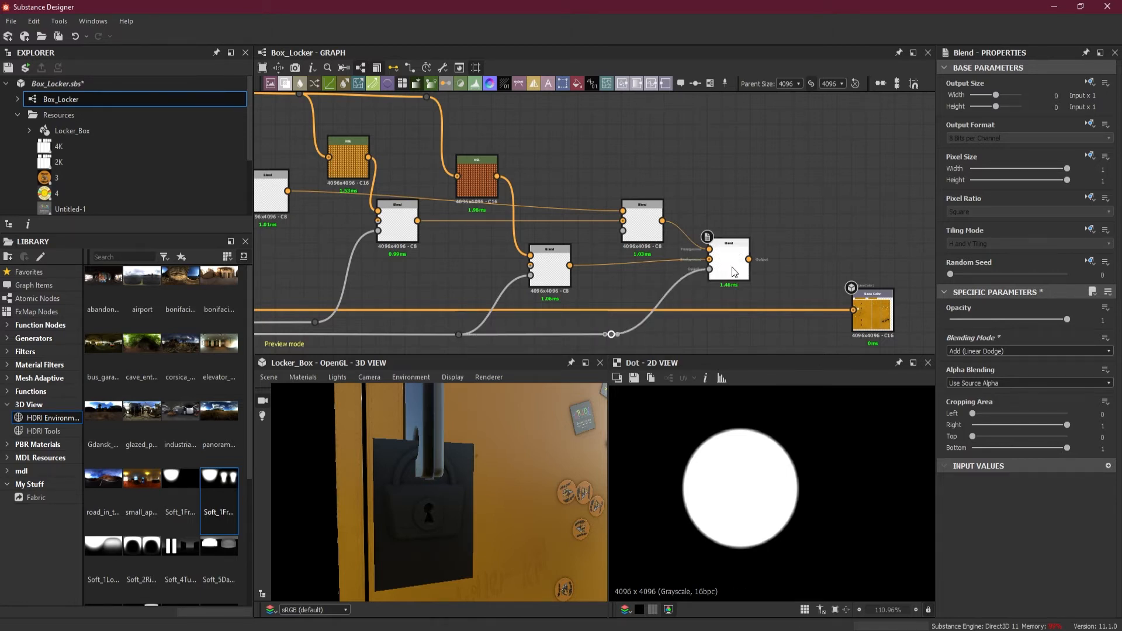
Insert an Invert Grayscale node into the keyhole disc mask link before the fifth Blend and preview that Blend's result
{"action": "double_click", "coordinate": [735, 271]}
{"action": "left_click", "coordinate": [562, 337]}
{"action": "key", "text": "space"}
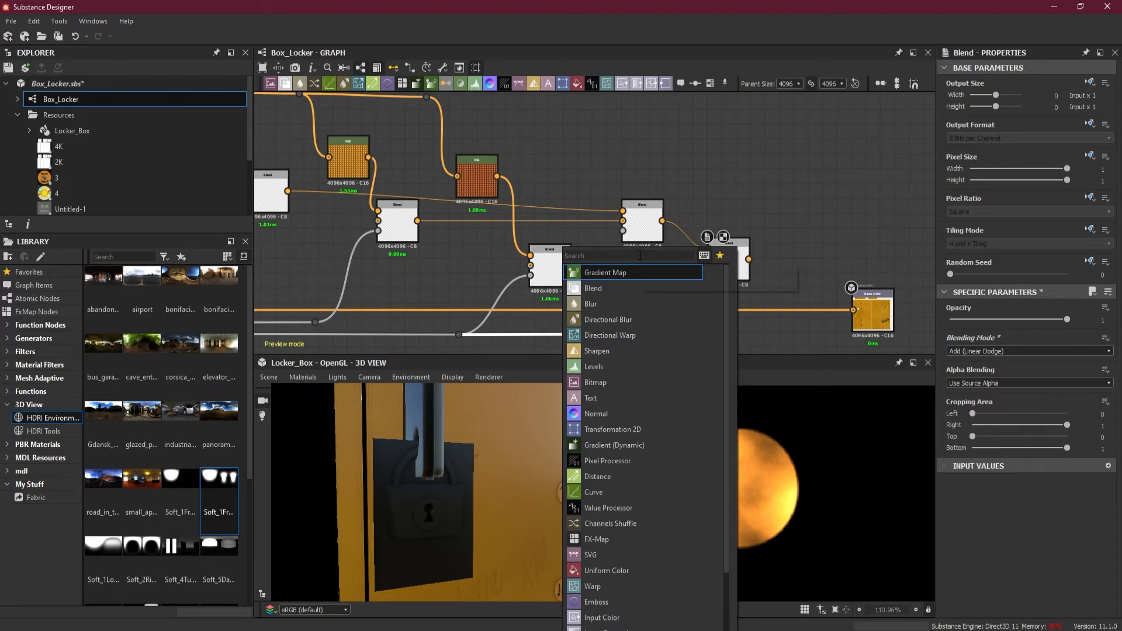
{"action": "type", "text": "in"}
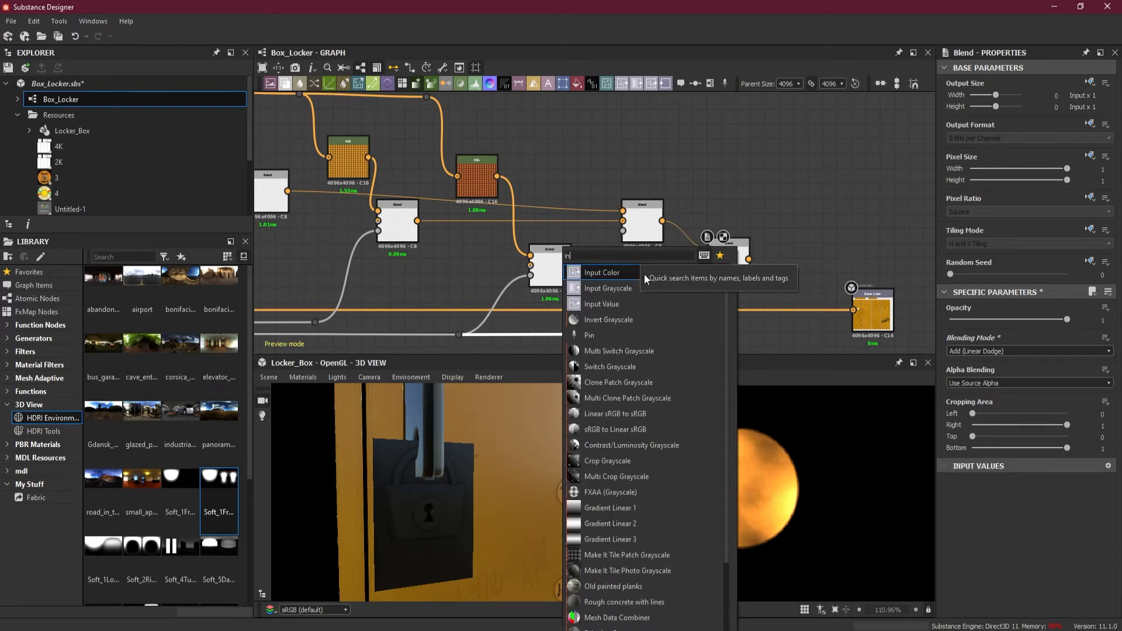
{"action": "type", "text": "v"}
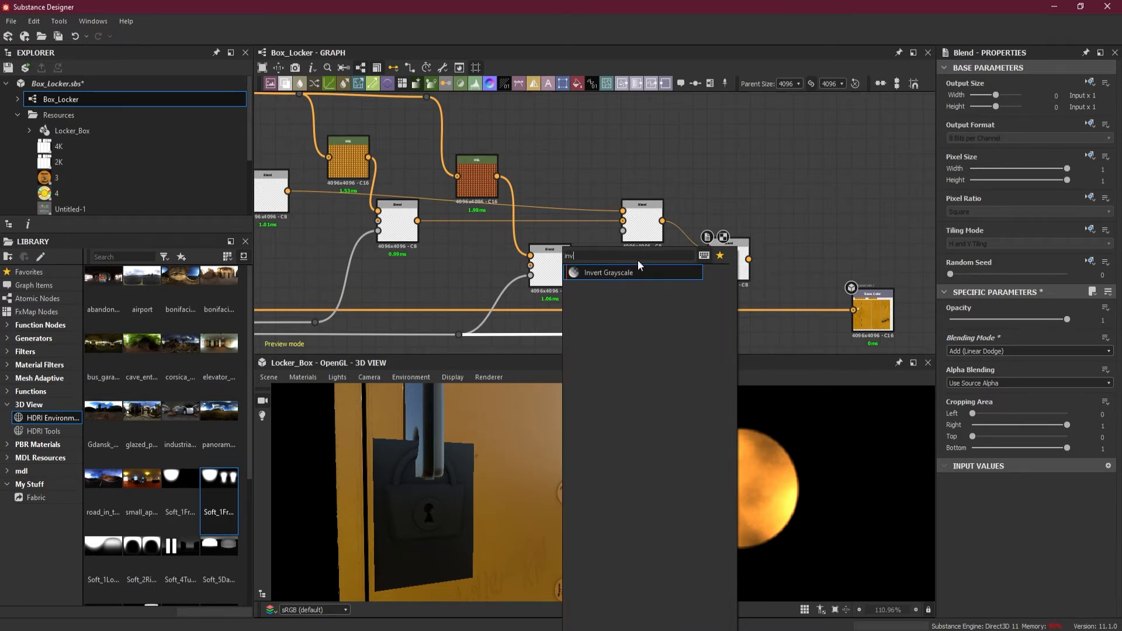
{"action": "left_click", "coordinate": [632, 270]}
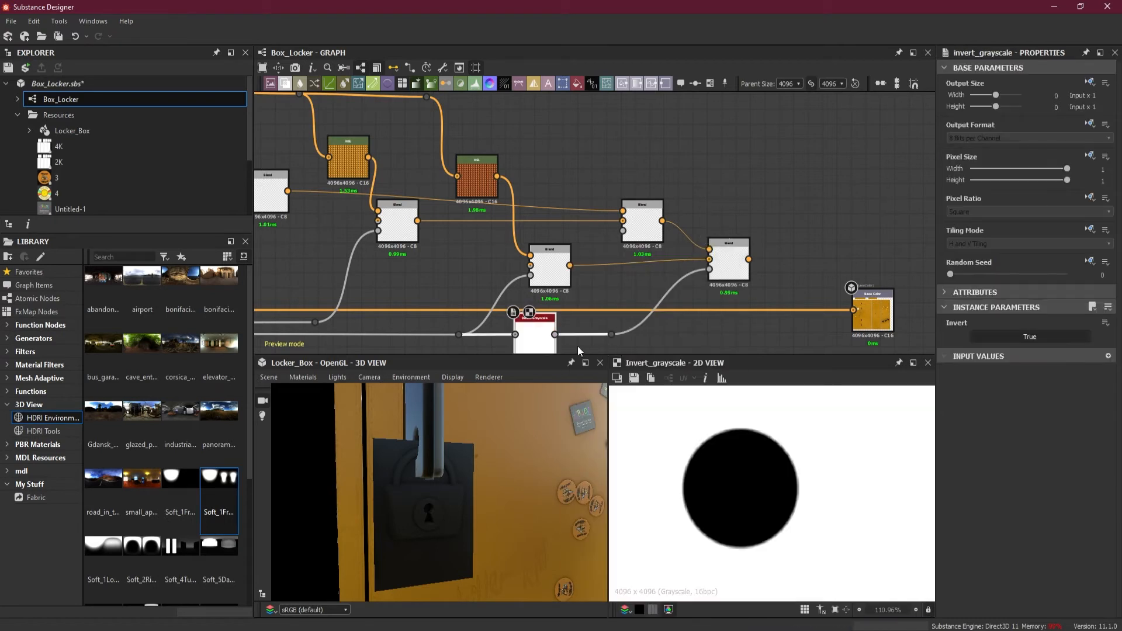
{"action": "left_click_drag", "start_coordinate": [546, 340], "coordinate": [562, 342]}
{"action": "left_click", "coordinate": [728, 260]}
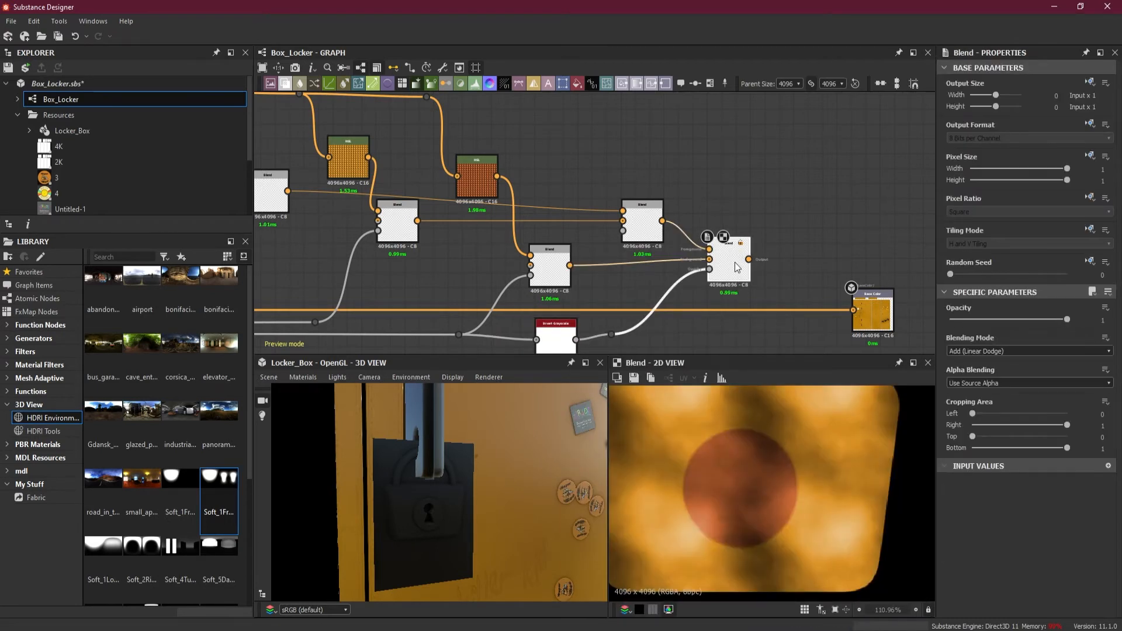
{"action": "left_click", "coordinate": [561, 332]}
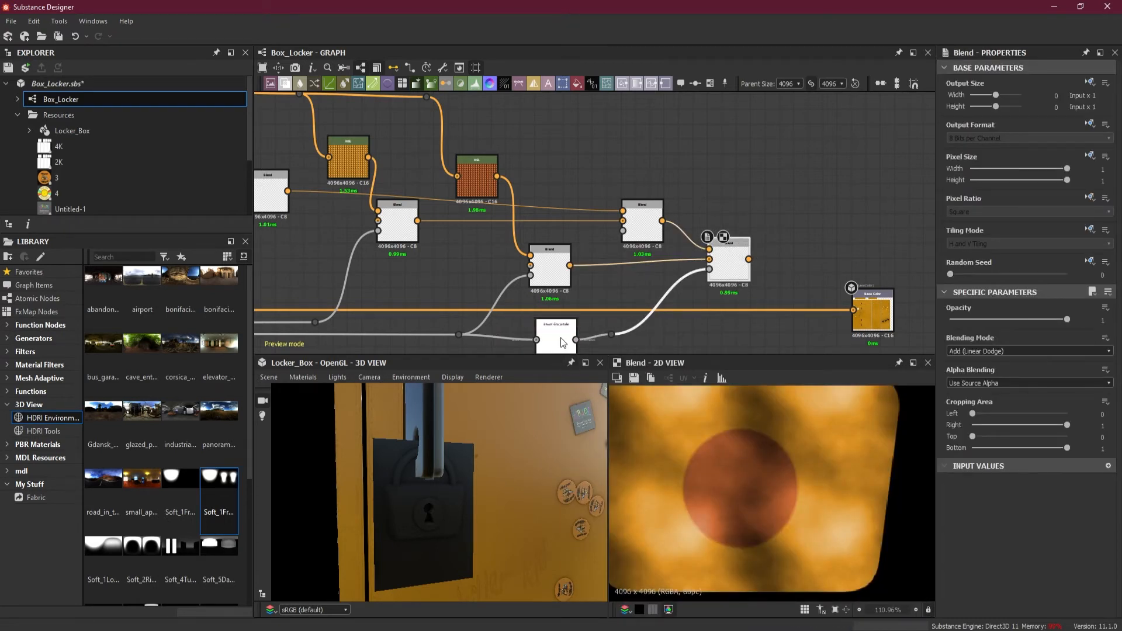
{"action": "key", "text": "Delete"}
{"action": "key", "text": "ctrl+z"}
Add a sixth Blend on the main base colour link, placed between the fifth Blend and the output nodes
{"action": "left_click", "coordinate": [734, 260]}
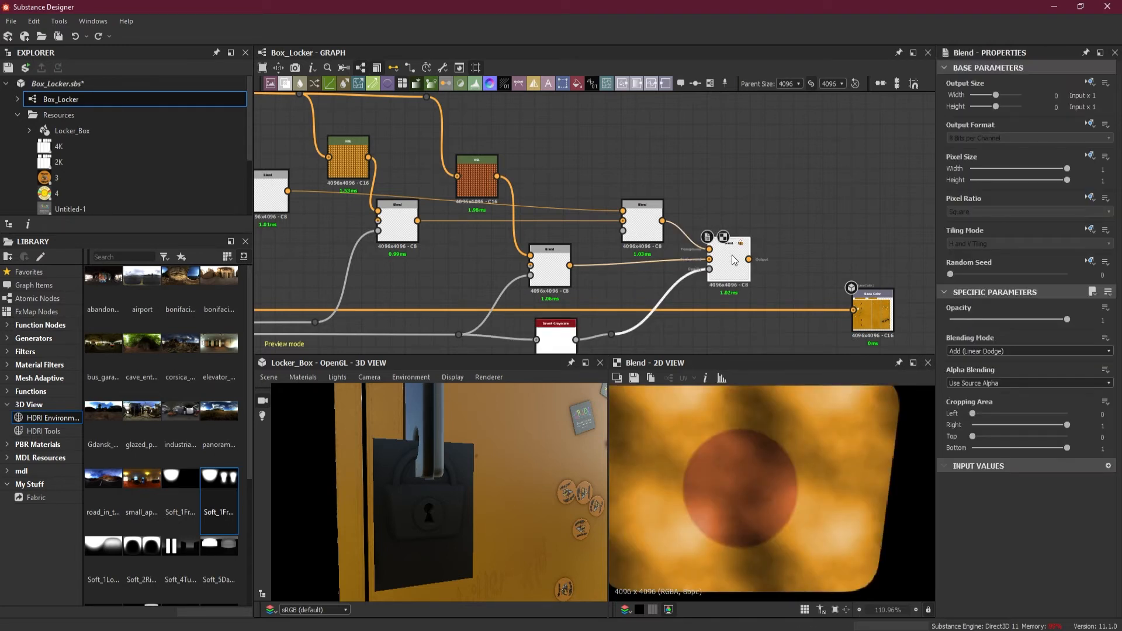
{"action": "scroll", "coordinate": [743, 425], "scroll_direction": "down", "scroll_amount": 4}
{"action": "scroll", "coordinate": [748, 442], "scroll_direction": "up", "scroll_amount": 1}
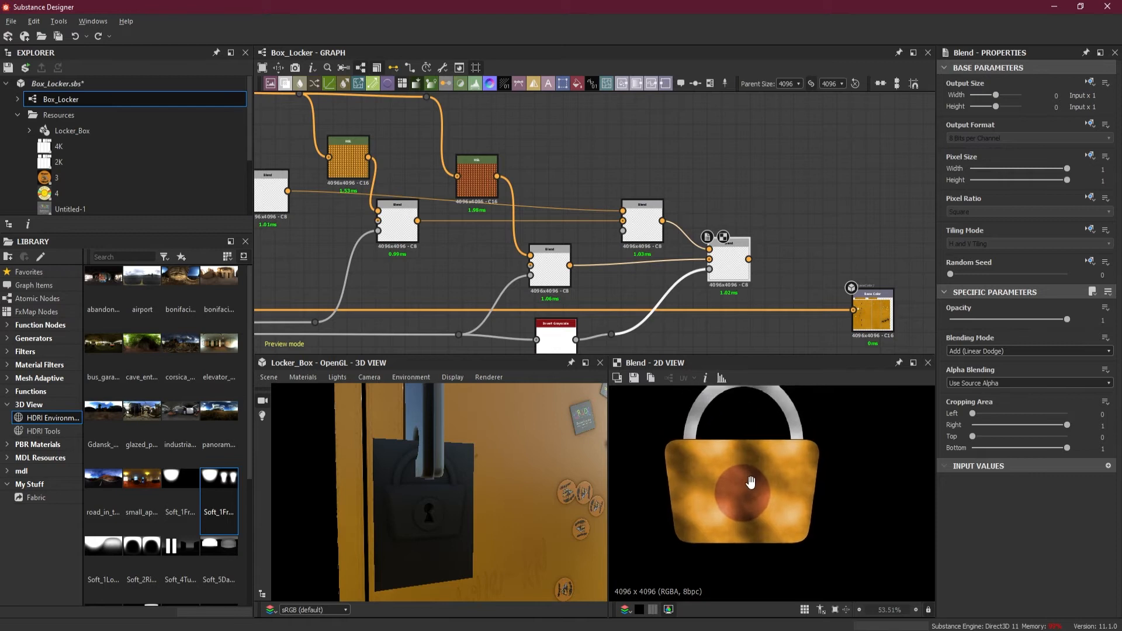
{"action": "left_click_drag", "start_coordinate": [750, 482], "coordinate": [754, 508]}
{"action": "scroll", "coordinate": [772, 314], "scroll_direction": "down", "scroll_amount": 2}
{"action": "middle_click_drag", "start_coordinate": [786, 335], "coordinate": [724, 170]}
{"action": "scroll", "coordinate": [718, 307], "scroll_direction": "down", "scroll_amount": 2}
{"action": "left_click_drag", "start_coordinate": [741, 125], "coordinate": [663, 251]}
{"action": "left_click_drag", "start_coordinate": [674, 202], "coordinate": [893, 202]}
{"action": "middle_click_drag", "start_coordinate": [719, 172], "coordinate": [709, 266]}
{"action": "scroll", "coordinate": [706, 252], "scroll_direction": "up", "scroll_amount": 2}
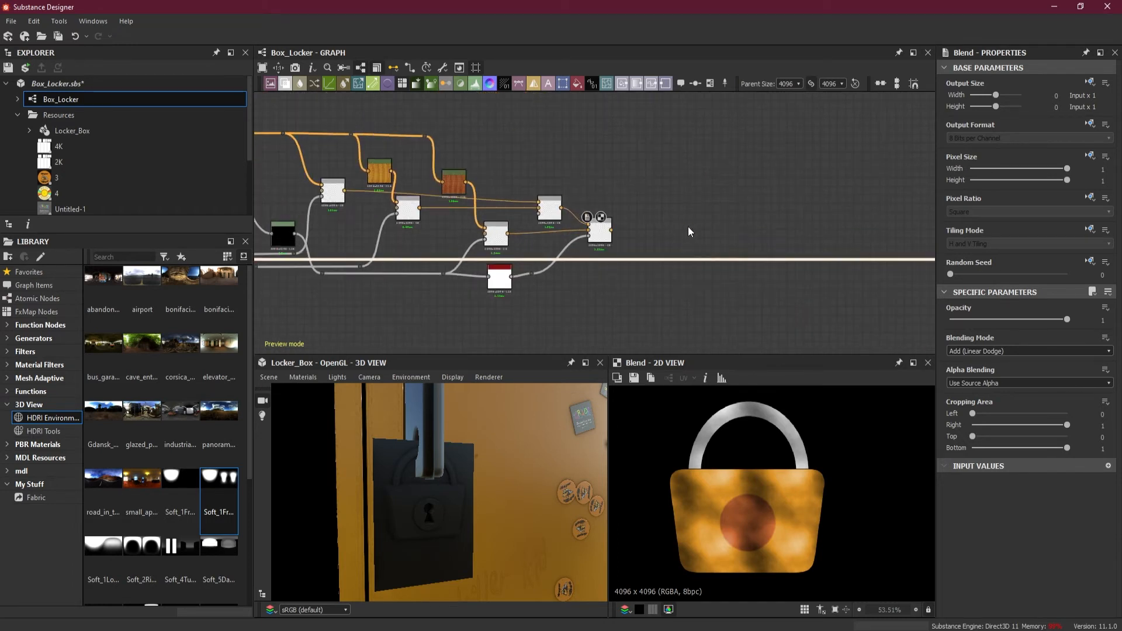
{"action": "key", "text": "space"}
{"action": "left_click", "coordinate": [763, 270]}
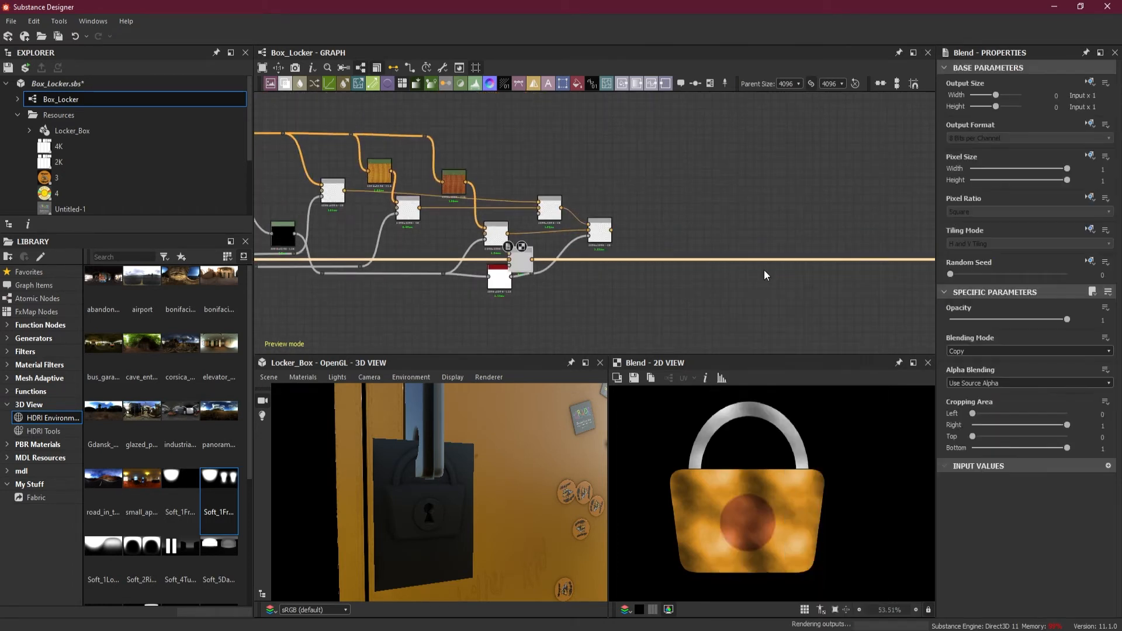
{"action": "left_click_drag", "start_coordinate": [520, 262], "coordinate": [742, 261]}
Connect the fifth Blend to the sixth Blend's Foreground input, keep its Copy blending mode, and inspect the padlock on the locker
{"action": "scroll", "coordinate": [689, 243], "scroll_direction": "up", "scroll_amount": 1}
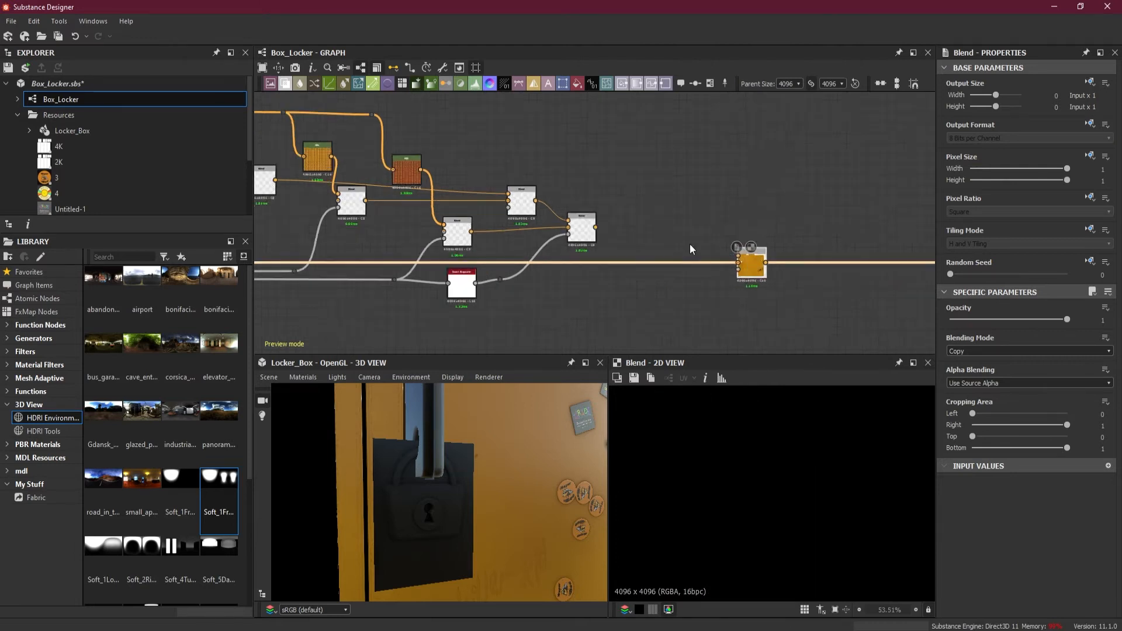
{"action": "scroll", "coordinate": [690, 244], "scroll_direction": "up", "scroll_amount": 1}
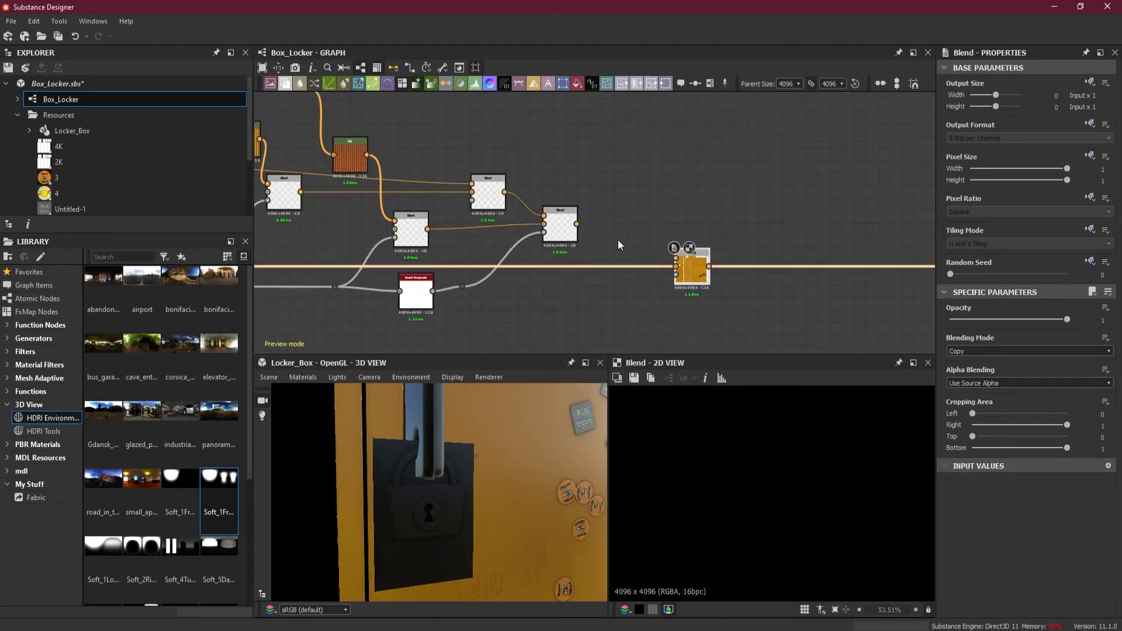
{"action": "left_click_drag", "start_coordinate": [576, 223], "coordinate": [678, 259]}
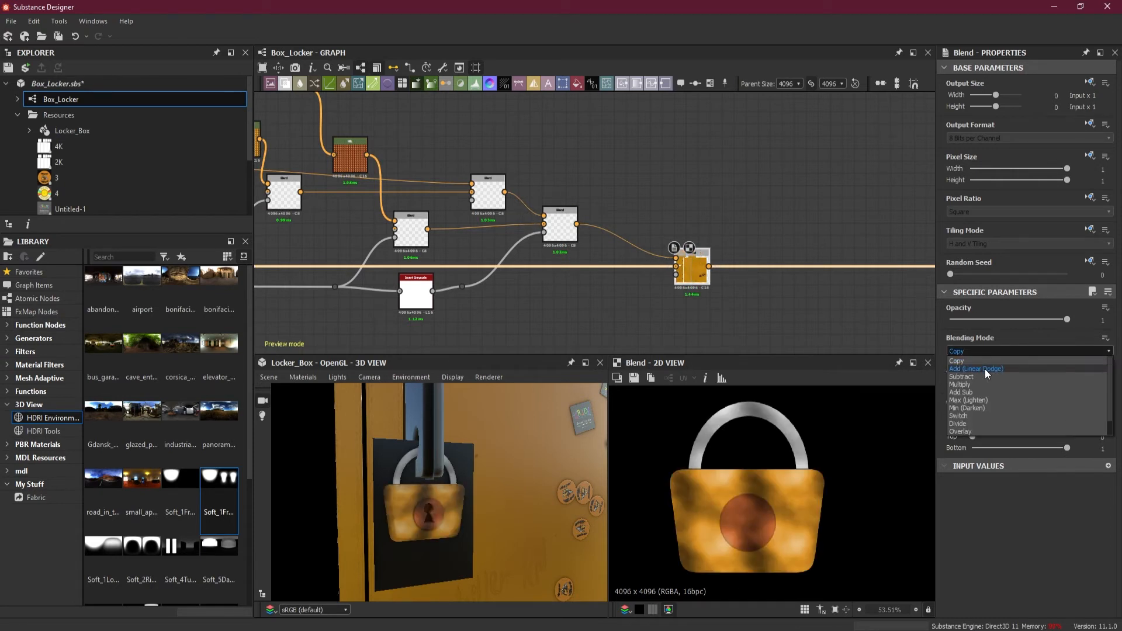
{"action": "left_click", "coordinate": [985, 363]}
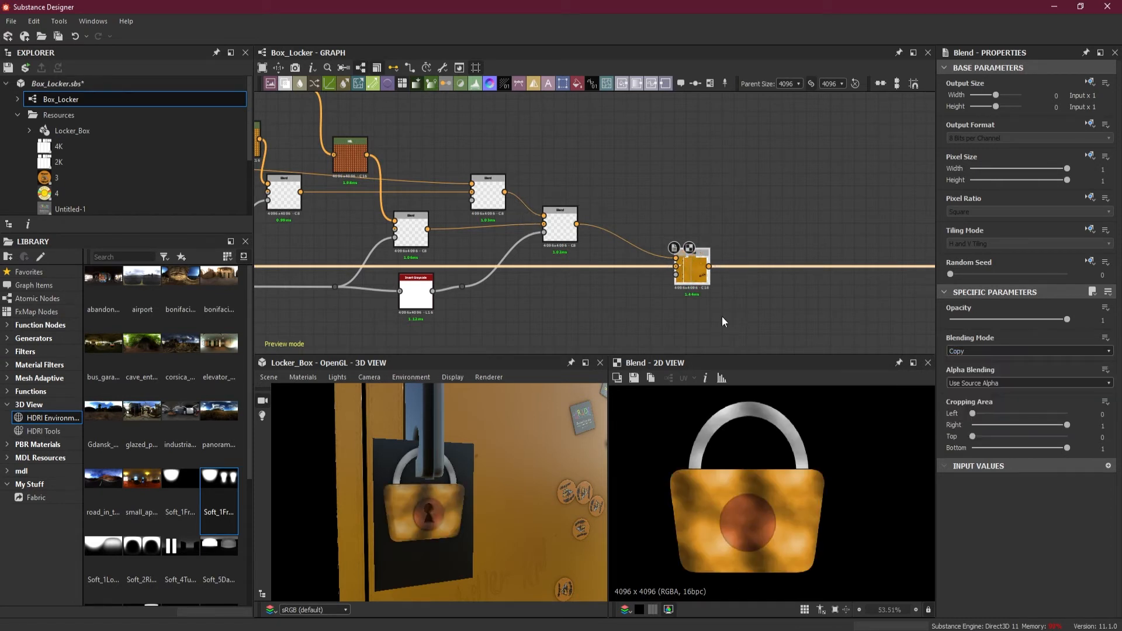
{"action": "mouse_move", "coordinate": [457, 505]}
{"action": "left_mouse_down"}
{"action": "mouse_move", "coordinate": [503, 505]}
{"action": "mouse_move", "coordinate": [454, 505]}
{"action": "left_mouse_up"}
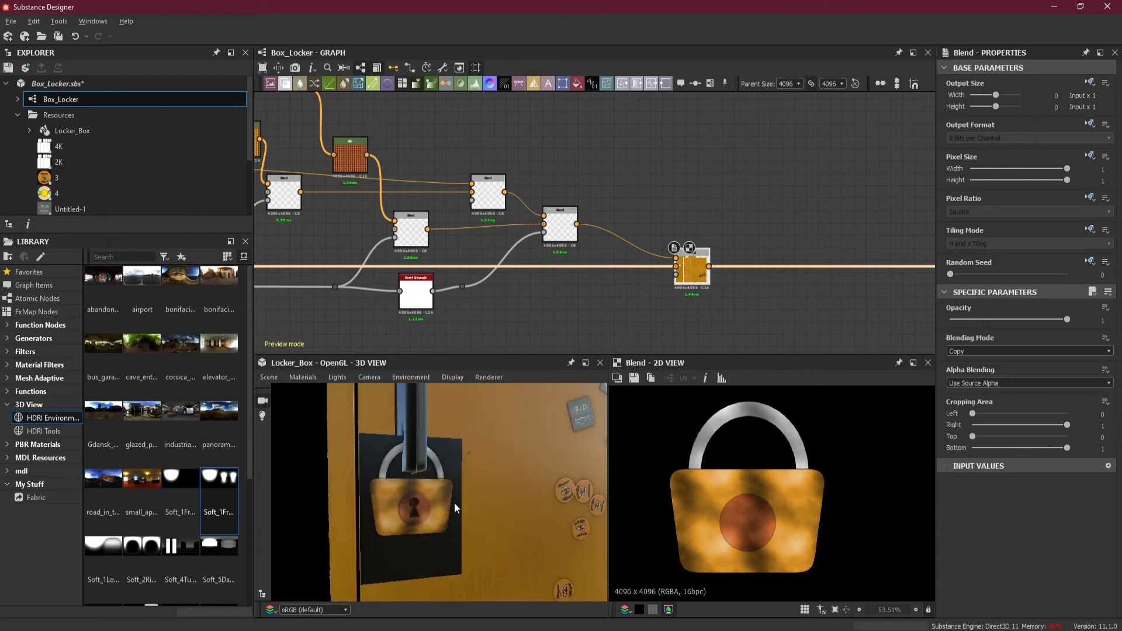
{"action": "scroll", "coordinate": [675, 492], "scroll_direction": "down", "scroll_amount": 8}
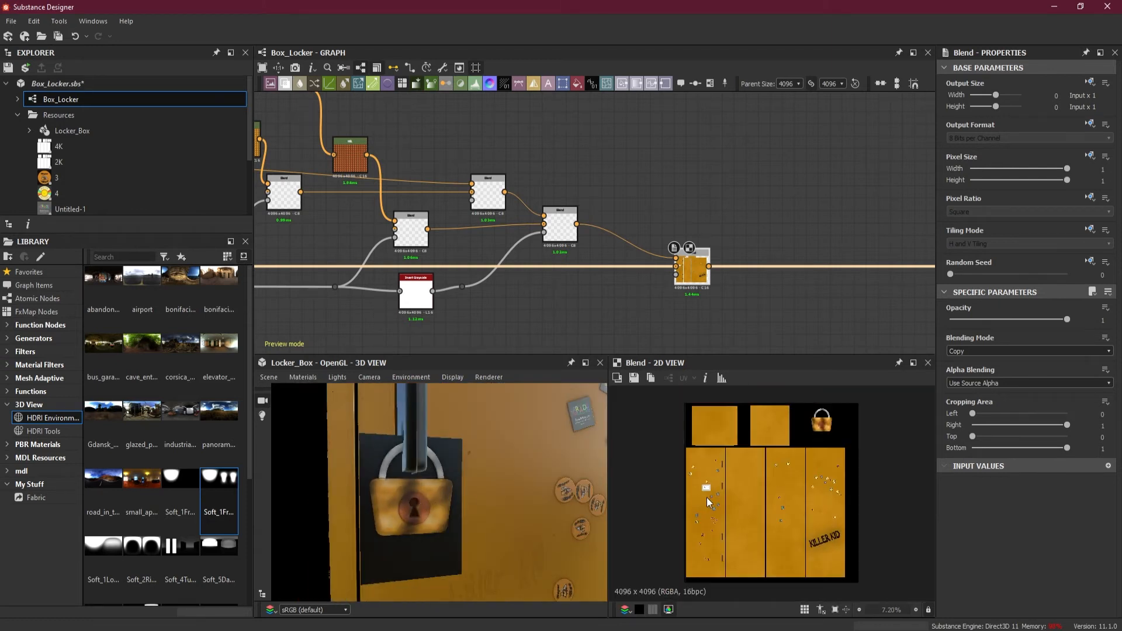
{"action": "scroll", "coordinate": [837, 408], "scroll_direction": "up", "scroll_amount": 6}
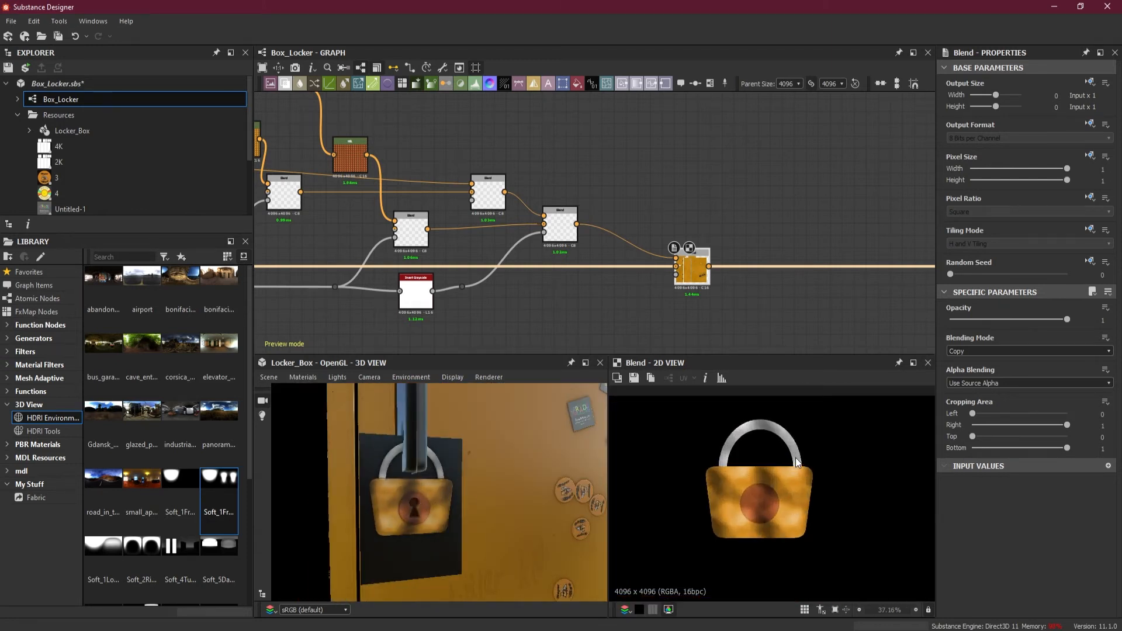
{"action": "mouse_move", "coordinate": [416, 524]}
{"action": "left_mouse_down"}
{"action": "mouse_move", "coordinate": [374, 529]}
{"action": "mouse_move", "coordinate": [466, 527]}
{"action": "mouse_move", "coordinate": [420, 528]}
{"action": "left_mouse_up"}
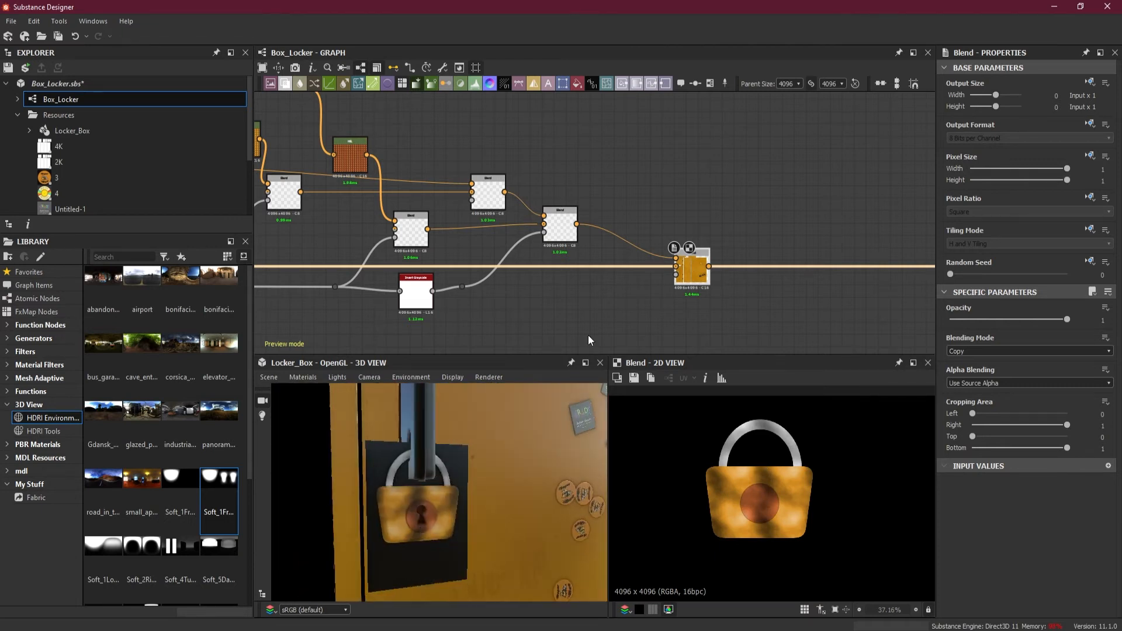
Enclose the padlock's albedo nodes in a frame titled Lock Albedo
{"action": "scroll", "coordinate": [602, 285], "scroll_direction": "down", "scroll_amount": 5}
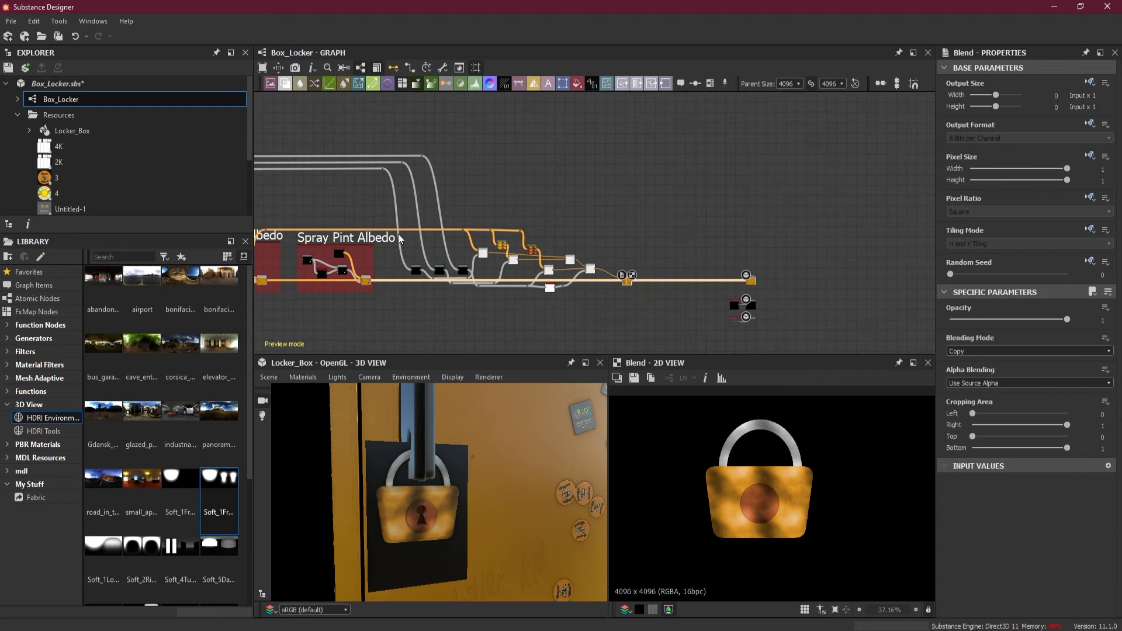
{"action": "left_click_drag", "start_coordinate": [391, 221], "coordinate": [638, 303]}
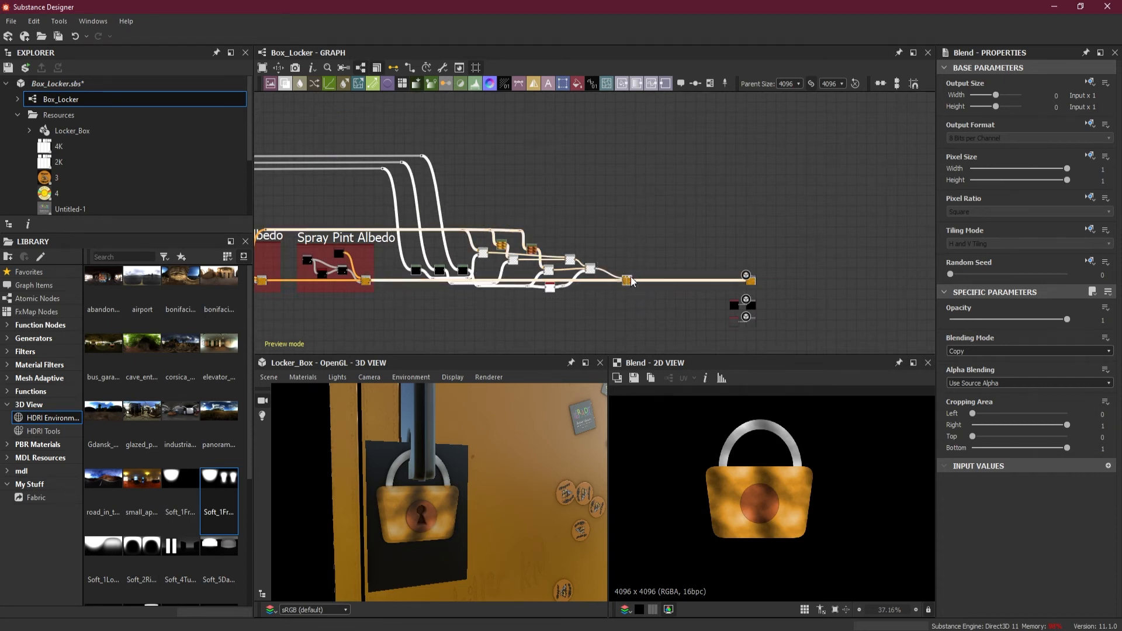
{"action": "right_click", "coordinate": [630, 276]}
{"action": "left_click", "coordinate": [689, 335]}
{"action": "left_click_drag", "start_coordinate": [989, 222], "coordinate": [965, 206]}
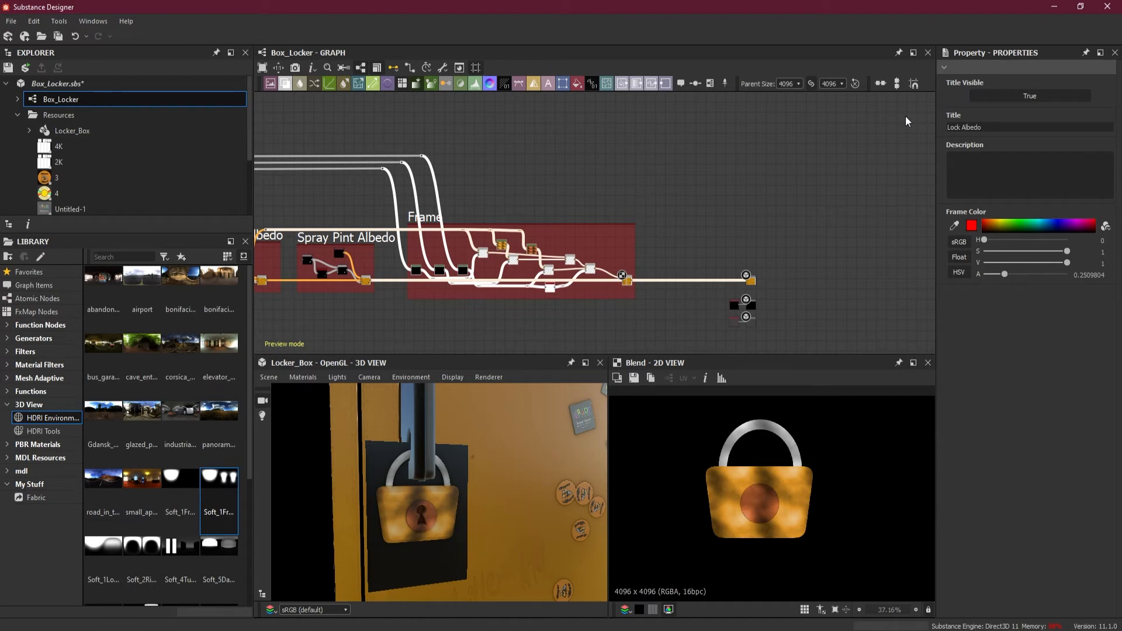
{"action": "key", "text": "Return"}
{"action": "left_click", "coordinate": [472, 318]}
{"action": "middle_click_drag", "start_coordinate": [474, 318], "coordinate": [520, 321]}
{"action": "scroll", "coordinate": [524, 312], "scroll_direction": "up", "scroll_amount": 1}
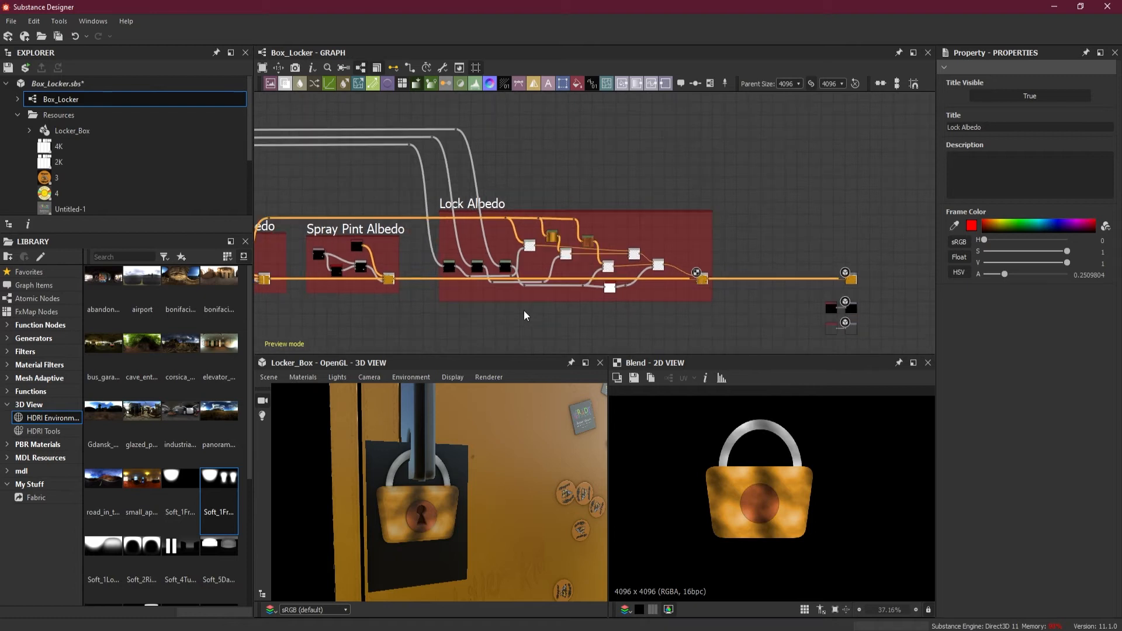
Move the output nodes and their source nodes farther away from the Lock Albedo frame to make room
{"action": "mouse_move", "coordinate": [494, 510]}
{"action": "left_mouse_down"}
{"action": "mouse_move", "coordinate": [468, 524]}
{"action": "mouse_move", "coordinate": [521, 523]}
{"action": "mouse_move", "coordinate": [504, 518]}
{"action": "left_mouse_up"}
{"action": "left_click_drag", "start_coordinate": [498, 462], "coordinate": [477, 443]}
{"action": "middle_click_drag", "start_coordinate": [692, 294], "coordinate": [581, 275]}
{"action": "left_click_drag", "start_coordinate": [688, 225], "coordinate": [776, 330]}
{"action": "left_click_drag", "start_coordinate": [719, 294], "coordinate": [848, 293]}
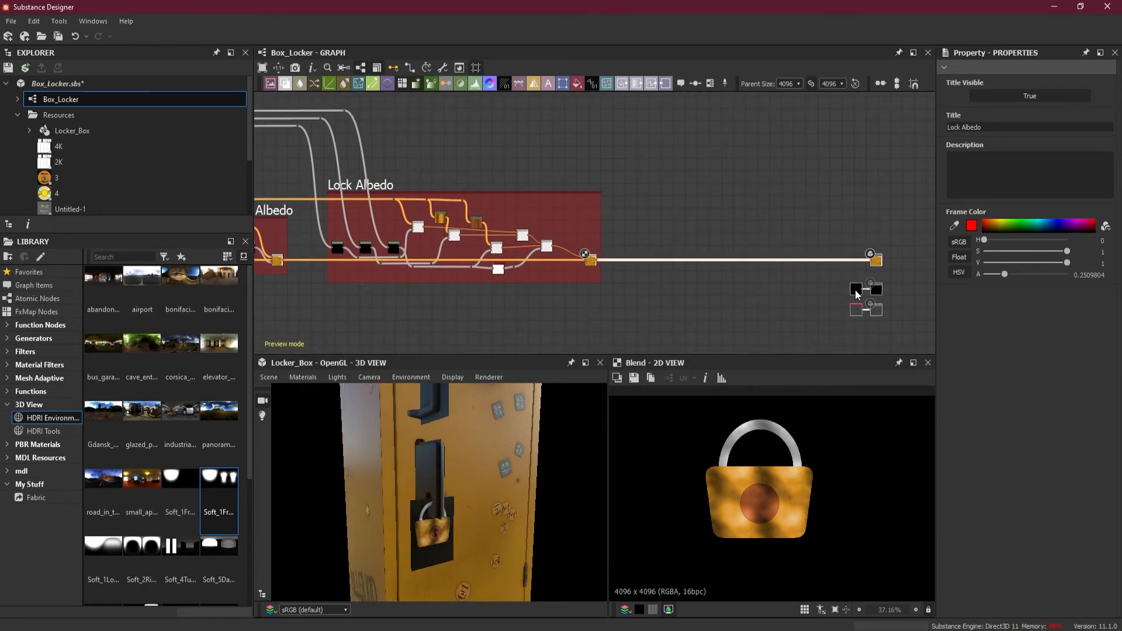
Examine the framed albedo sections along the graph, from Locker Albedo through to Lock Albedo
{"action": "scroll", "coordinate": [698, 287], "scroll_direction": "down", "scroll_amount": 4}
{"action": "mouse_move", "coordinate": [582, 309]}
{"action": "middle_mouse_down"}
{"action": "mouse_move", "coordinate": [656, 305]}
{"action": "mouse_move", "coordinate": [514, 310]}
{"action": "mouse_move", "coordinate": [595, 307]}
{"action": "middle_mouse_up"}
{"action": "scroll", "coordinate": [500, 274], "scroll_direction": "up", "scroll_amount": 5}
{"action": "scroll", "coordinate": [500, 274], "scroll_direction": "up", "scroll_amount": 1}
{"action": "middle_click_drag", "start_coordinate": [689, 288], "coordinate": [523, 305]}
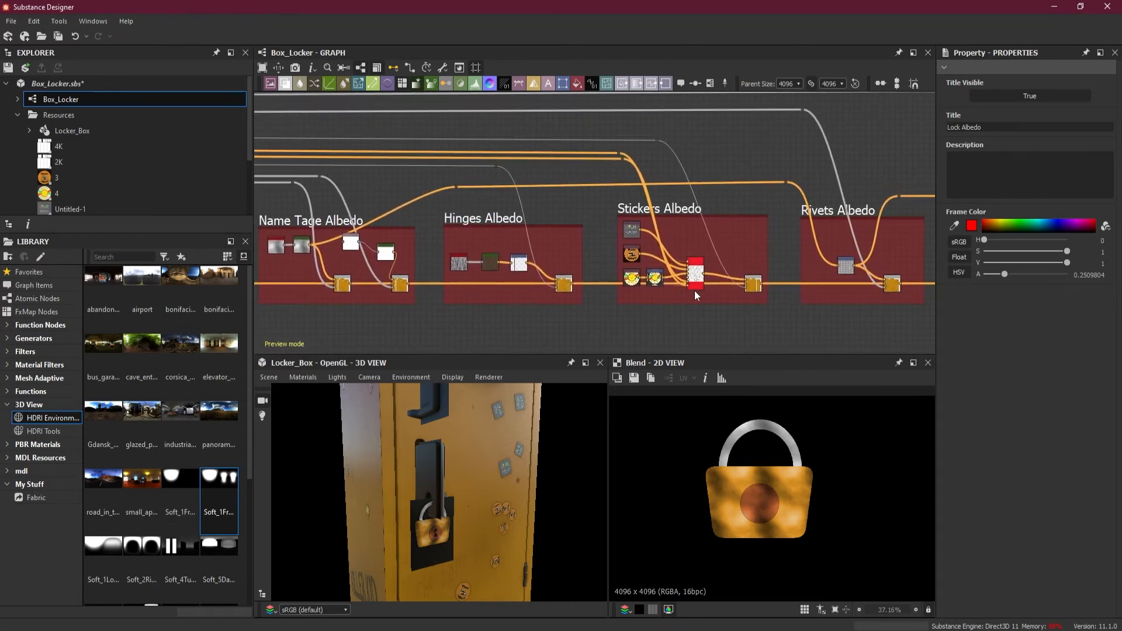
{"action": "scroll", "coordinate": [694, 290], "scroll_direction": "up", "scroll_amount": 2}
{"action": "middle_click_drag", "start_coordinate": [689, 316], "coordinate": [577, 317]}
{"action": "mouse_move", "coordinate": [596, 240]}
{"action": "middle_mouse_down"}
{"action": "mouse_move", "coordinate": [717, 248]}
{"action": "mouse_move", "coordinate": [541, 250]}
{"action": "middle_mouse_up"}
{"action": "scroll", "coordinate": [750, 235], "scroll_direction": "down", "scroll_amount": 3}
{"action": "middle_click_drag", "start_coordinate": [862, 260], "coordinate": [517, 263]}
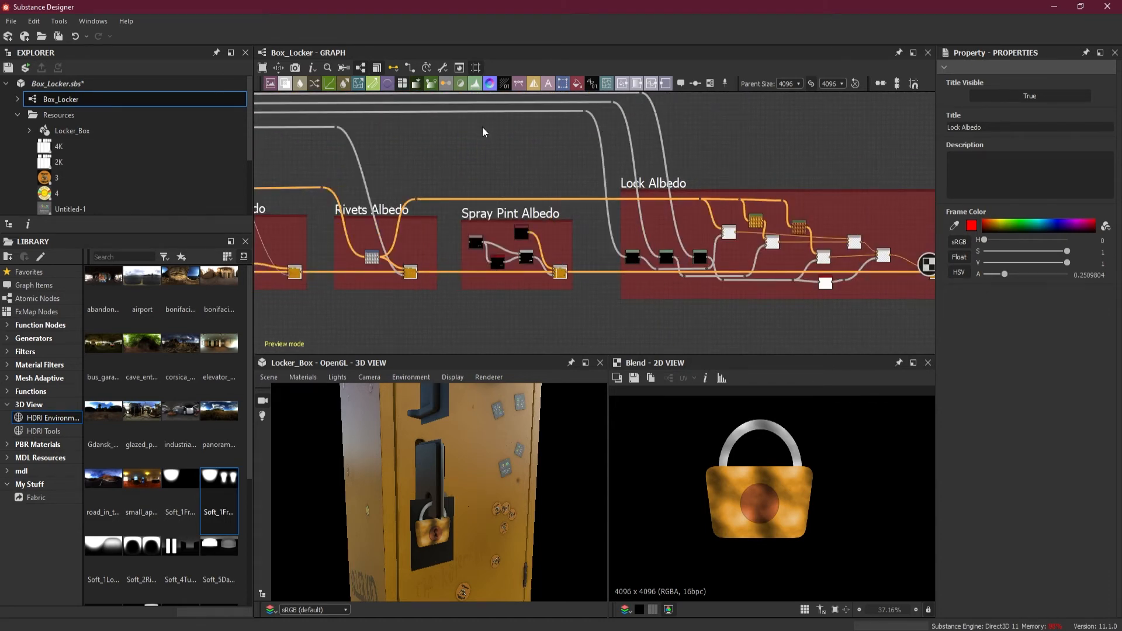
{"action": "middle_click_drag", "start_coordinate": [484, 127], "coordinate": [763, 173]}
{"action": "middle_click_drag", "start_coordinate": [350, 243], "coordinate": [818, 240]}
{"action": "middle_click_drag", "start_coordinate": [473, 236], "coordinate": [555, 228]}
{"action": "middle_click_drag", "start_coordinate": [779, 258], "coordinate": [621, 233]}
{"action": "scroll", "coordinate": [591, 283], "scroll_direction": "up", "scroll_amount": 3}
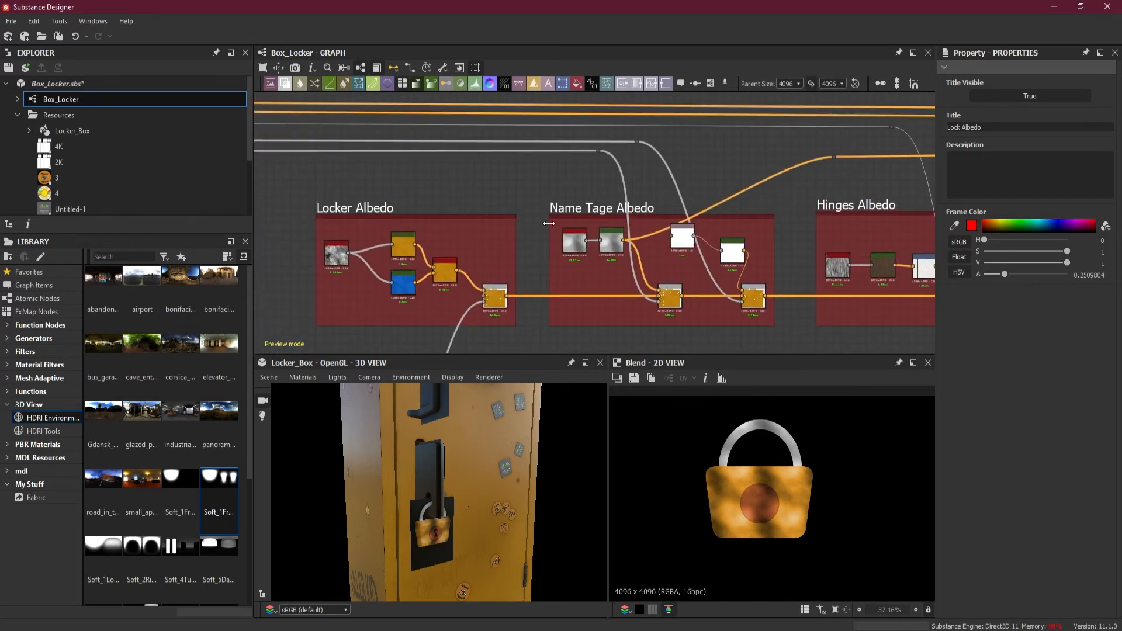
{"action": "scroll", "coordinate": [549, 223], "scroll_direction": "down", "scroll_amount": 6}
{"action": "middle_click_drag", "start_coordinate": [615, 236], "coordinate": [394, 227]}
{"action": "scroll", "coordinate": [622, 227], "scroll_direction": "up", "scroll_amount": 3}
{"action": "scroll", "coordinate": [643, 230], "scroll_direction": "up", "scroll_amount": 2}
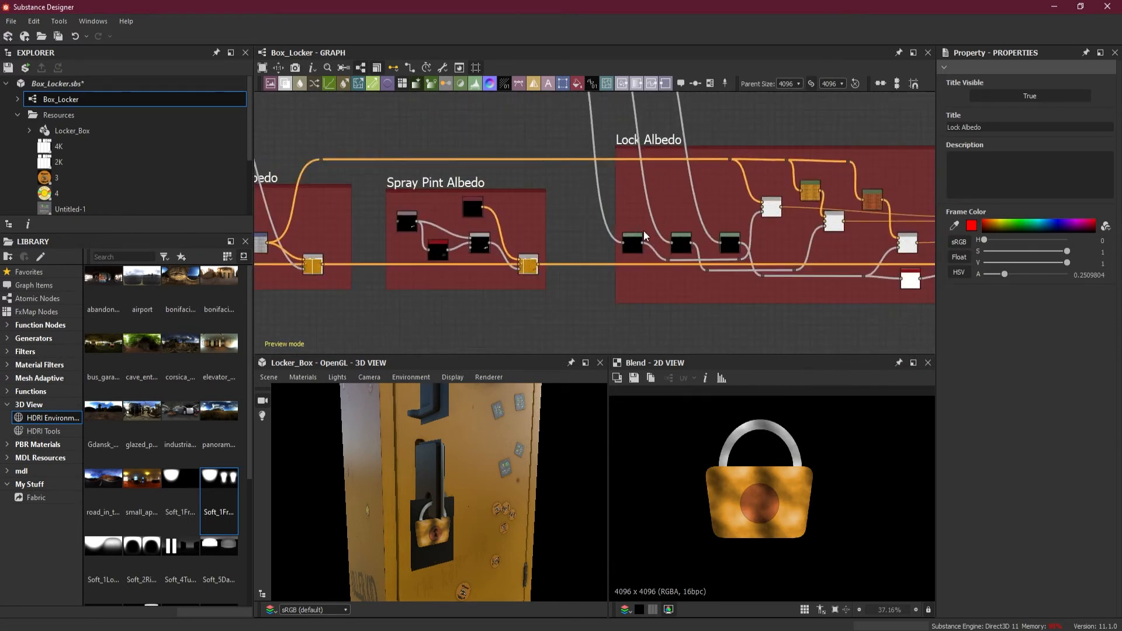
{"action": "scroll", "coordinate": [785, 239], "scroll_direction": "up", "scroll_amount": 2}
{"action": "scroll", "coordinate": [802, 237], "scroll_direction": "up", "scroll_amount": 2}
Trace the metal link feeding the Lock Albedo HSL node back to its source in the Name Tage Albedo frame
{"action": "left_click", "coordinate": [818, 170]}
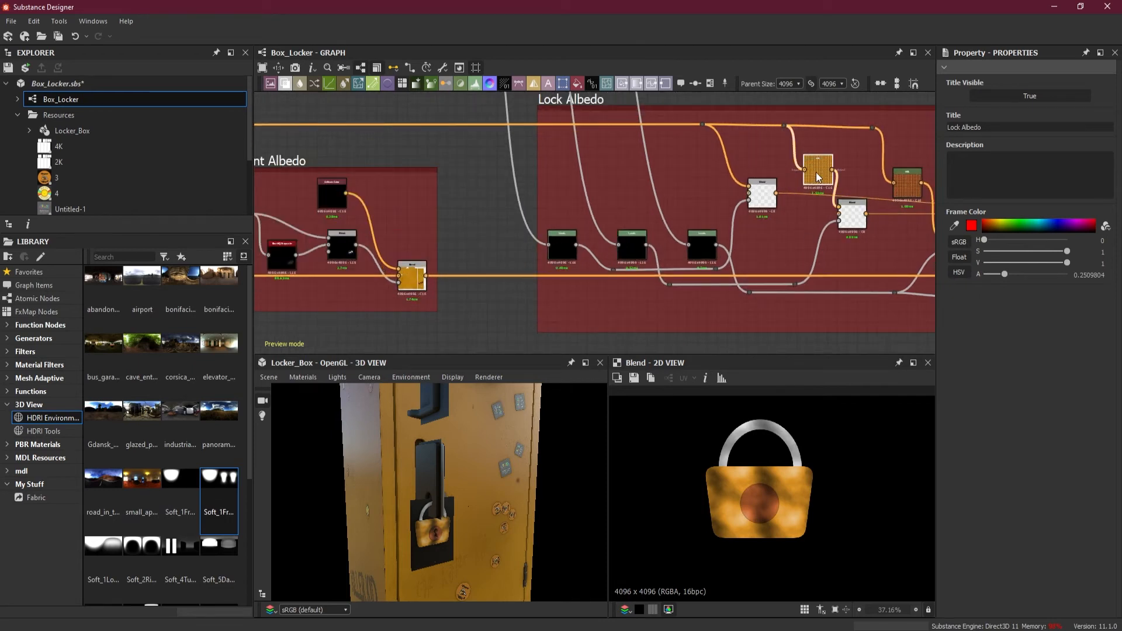
{"action": "middle_click_drag", "start_coordinate": [158, 146], "coordinate": [532, 156]}
{"action": "scroll", "coordinate": [532, 156], "scroll_direction": "down", "scroll_amount": 3}
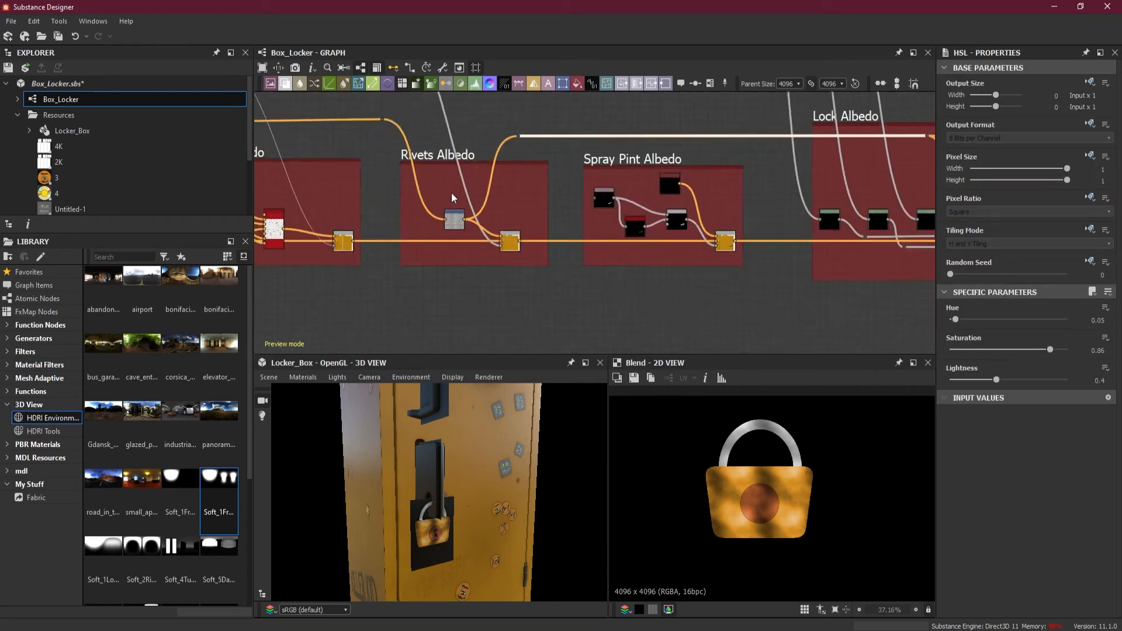
{"action": "scroll", "coordinate": [425, 226], "scroll_direction": "up", "scroll_amount": 3}
{"action": "middle_click_drag", "start_coordinate": [396, 249], "coordinate": [689, 247]}
{"action": "scroll", "coordinate": [496, 212], "scroll_direction": "down", "scroll_amount": 2}
{"action": "middle_click_drag", "start_coordinate": [428, 217], "coordinate": [693, 218]}
{"action": "middle_click_drag", "start_coordinate": [463, 217], "coordinate": [723, 213]}
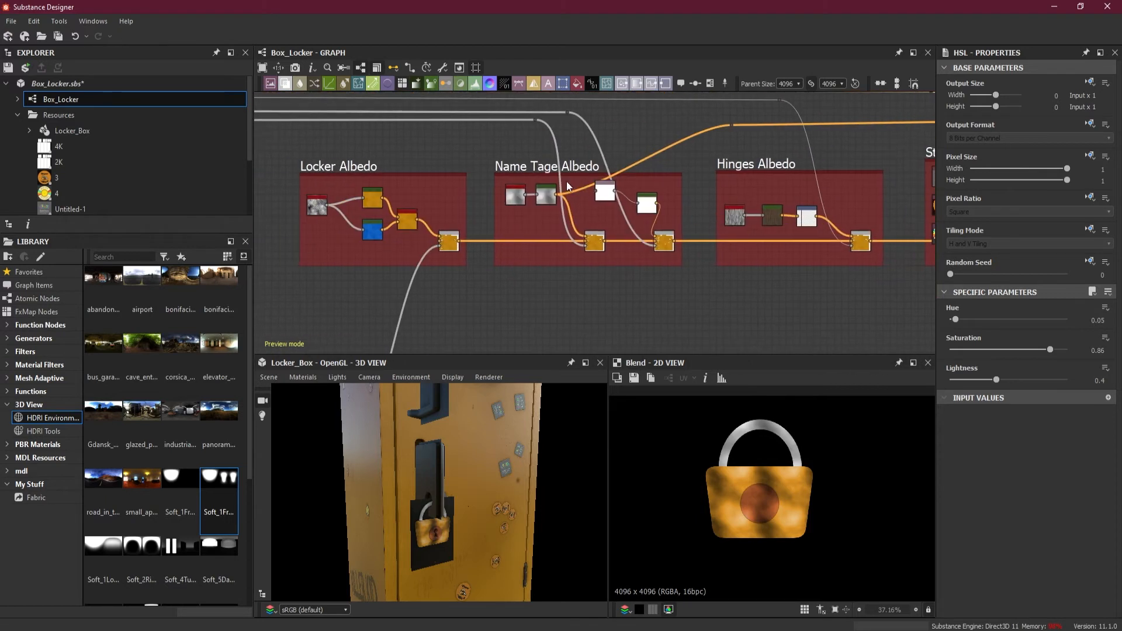
{"action": "scroll", "coordinate": [567, 181], "scroll_direction": "up", "scroll_amount": 3}
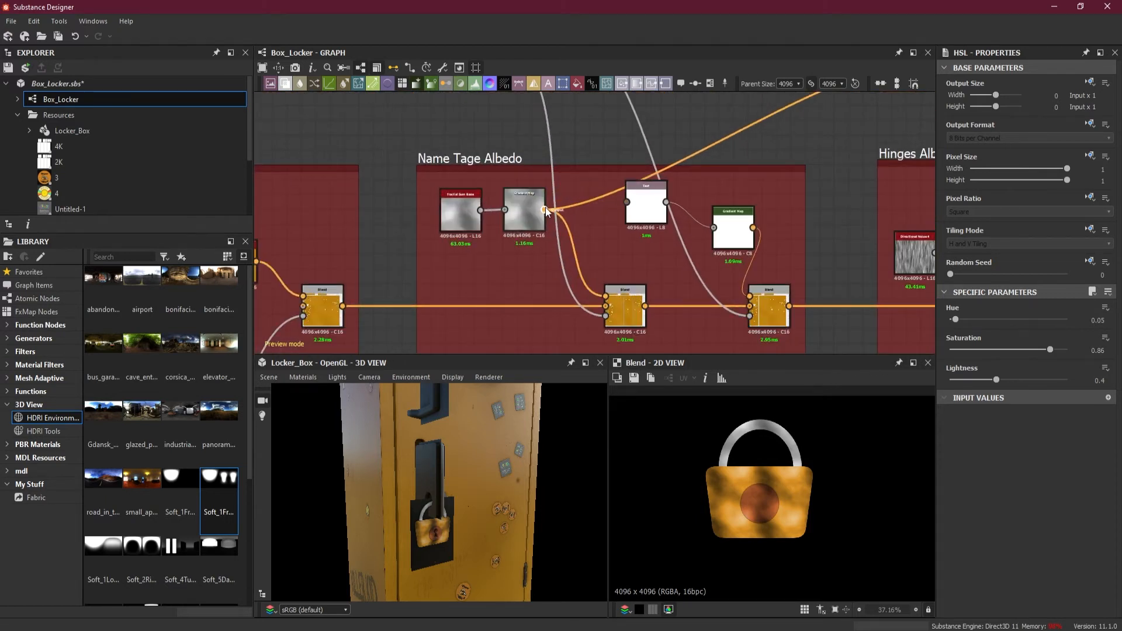
Branch the metal link before the Rivets Albedo frame and route it through new dot nodes past the Lock Albedo frame
{"action": "scroll", "coordinate": [701, 188], "scroll_direction": "down", "scroll_amount": 3}
{"action": "mouse_move", "coordinate": [739, 187]}
{"action": "middle_mouse_down"}
{"action": "mouse_move", "coordinate": [441, 198]}
{"action": "mouse_move", "coordinate": [547, 186]}
{"action": "mouse_move", "coordinate": [386, 187]}
{"action": "middle_mouse_up"}
{"action": "middle_click_drag", "start_coordinate": [620, 174], "coordinate": [476, 232]}
{"action": "scroll", "coordinate": [527, 191], "scroll_direction": "down", "scroll_amount": 2}
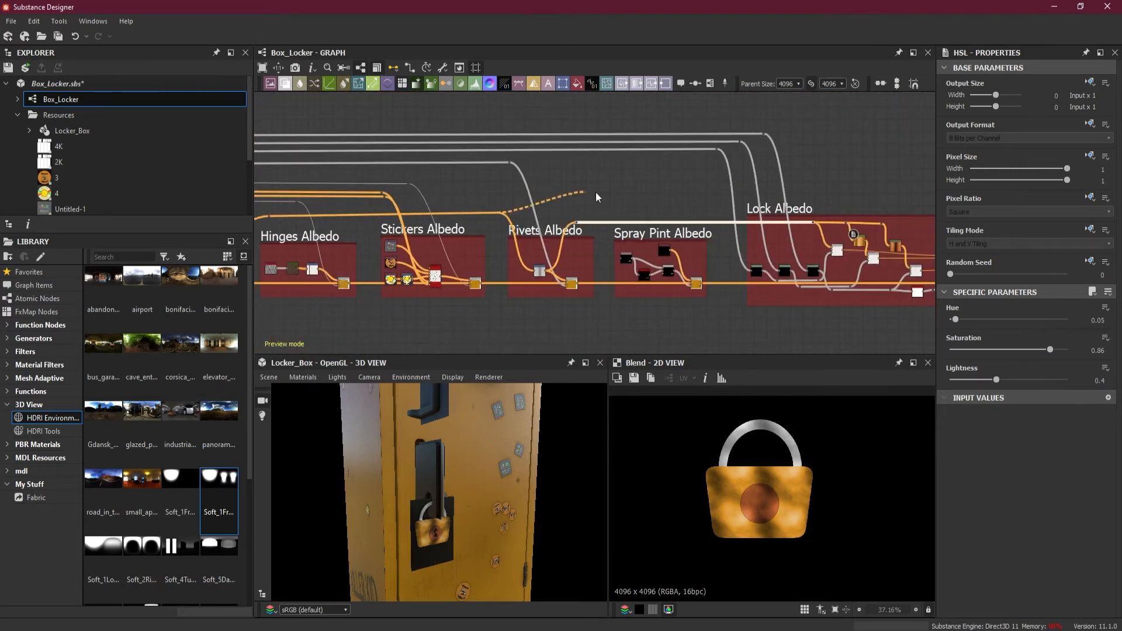
{"action": "double_click", "coordinate": [512, 188]}
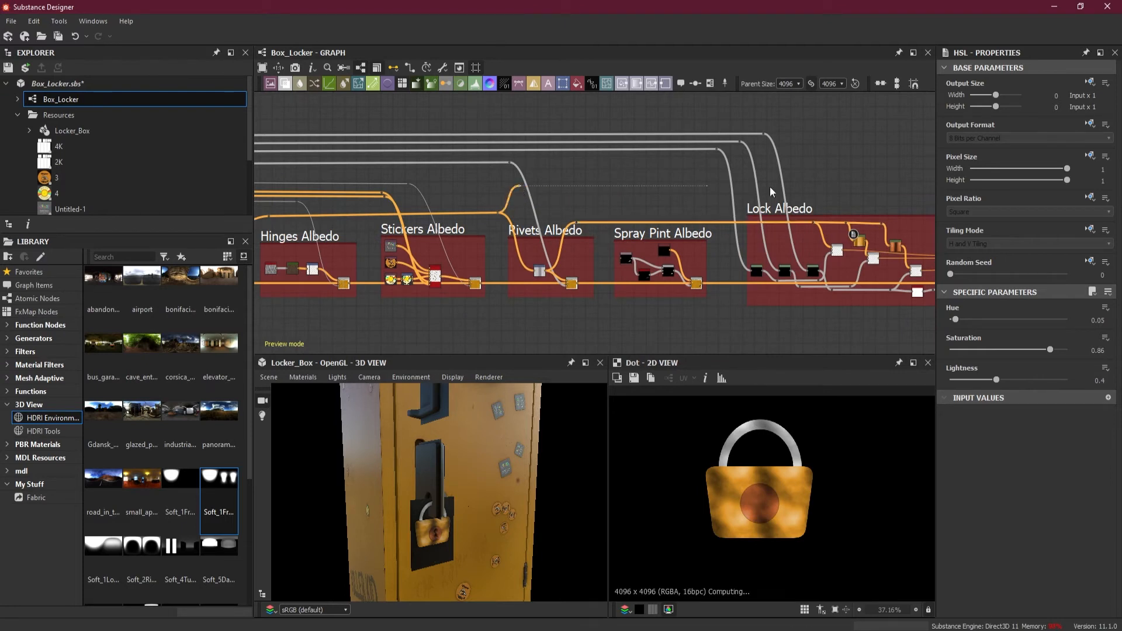
{"action": "middle_click_drag", "start_coordinate": [829, 194], "coordinate": [471, 193]}
{"action": "left_click", "coordinate": [701, 190], "text": "alt"}
Add a Blend beyond the Lock Albedo frame with the branched metal link in its Background input, placed just above the main link
{"action": "left_click_drag", "start_coordinate": [729, 275], "coordinate": [729, 273]}
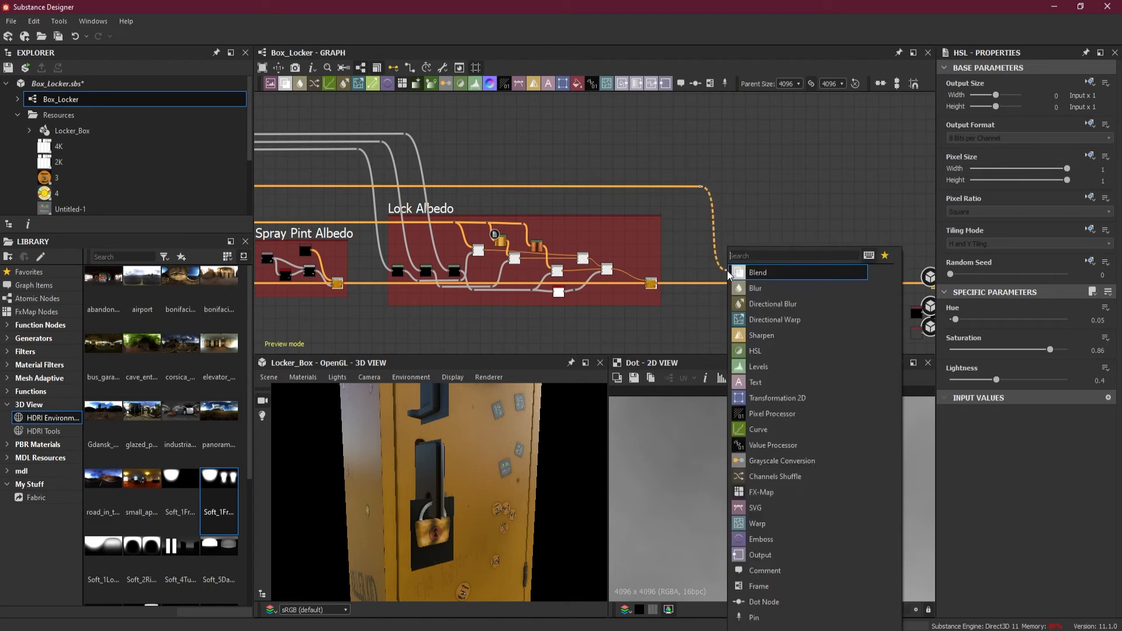
{"action": "left_click", "coordinate": [771, 274]}
{"action": "scroll", "coordinate": [755, 284], "scroll_direction": "up", "scroll_amount": 3}
{"action": "scroll", "coordinate": [755, 284], "scroll_direction": "up", "scroll_amount": 4}
{"action": "left_click_drag", "start_coordinate": [653, 250], "coordinate": [689, 261]}
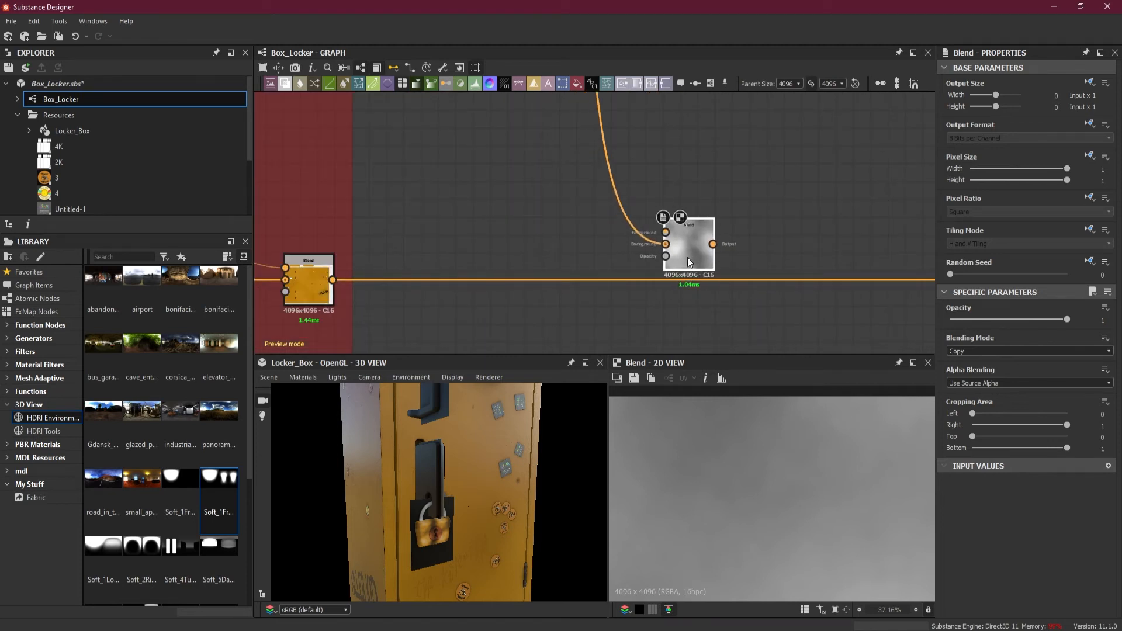
Swap the Blend's inputs so the metal is Foreground, and insert it into the main link with the Lock Albedo result as Background
{"action": "key", "text": "x"}
{"action": "left_click_drag", "start_coordinate": [690, 254], "coordinate": [691, 288]}
{"action": "left_click_drag", "start_coordinate": [352, 282], "coordinate": [722, 279], "text": "shift"}
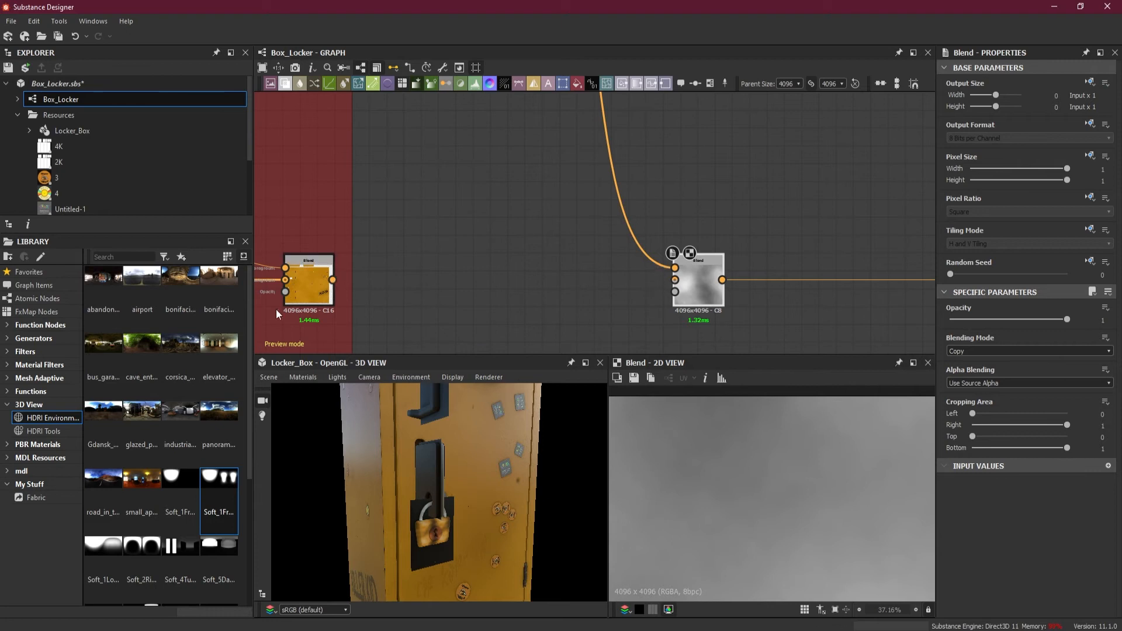
{"action": "left_click_drag", "start_coordinate": [333, 279], "coordinate": [675, 280]}
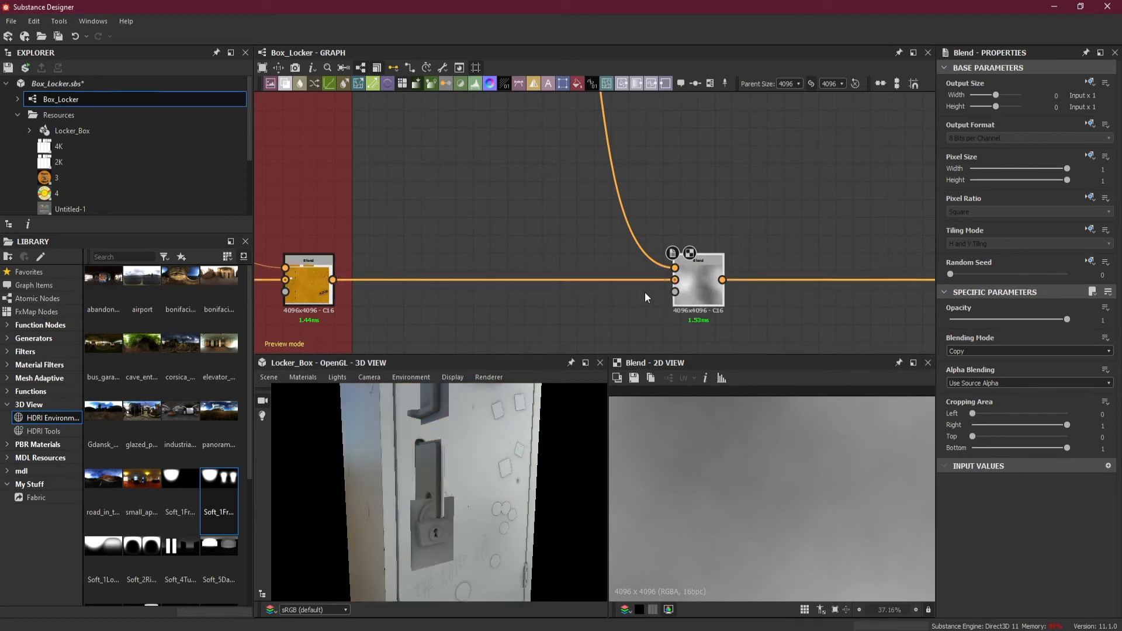
Return to the UV Shell Masks frame and preview the Flood Fill to Grayscale mask just above the last one
{"action": "scroll", "coordinate": [558, 290], "scroll_direction": "down", "scroll_amount": 10}
{"action": "middle_click_drag", "start_coordinate": [613, 269], "coordinate": [909, 232]}
{"action": "scroll", "coordinate": [428, 282], "scroll_direction": "down", "scroll_amount": 3}
{"action": "middle_click_drag", "start_coordinate": [426, 278], "coordinate": [749, 274]}
{"action": "scroll", "coordinate": [319, 254], "scroll_direction": "down", "scroll_amount": 1}
{"action": "scroll", "coordinate": [319, 254], "scroll_direction": "up", "scroll_amount": 4}
{"action": "middle_click_drag", "start_coordinate": [484, 253], "coordinate": [874, 235]}
{"action": "scroll", "coordinate": [453, 264], "scroll_direction": "up", "scroll_amount": 2}
{"action": "middle_click_drag", "start_coordinate": [561, 260], "coordinate": [929, 251]}
{"action": "scroll", "coordinate": [541, 255], "scroll_direction": "down", "scroll_amount": 3}
{"action": "middle_click_drag", "start_coordinate": [425, 253], "coordinate": [815, 245]}
{"action": "middle_click_drag", "start_coordinate": [660, 235], "coordinate": [841, 230]}
{"action": "middle_click_drag", "start_coordinate": [407, 244], "coordinate": [559, 243]}
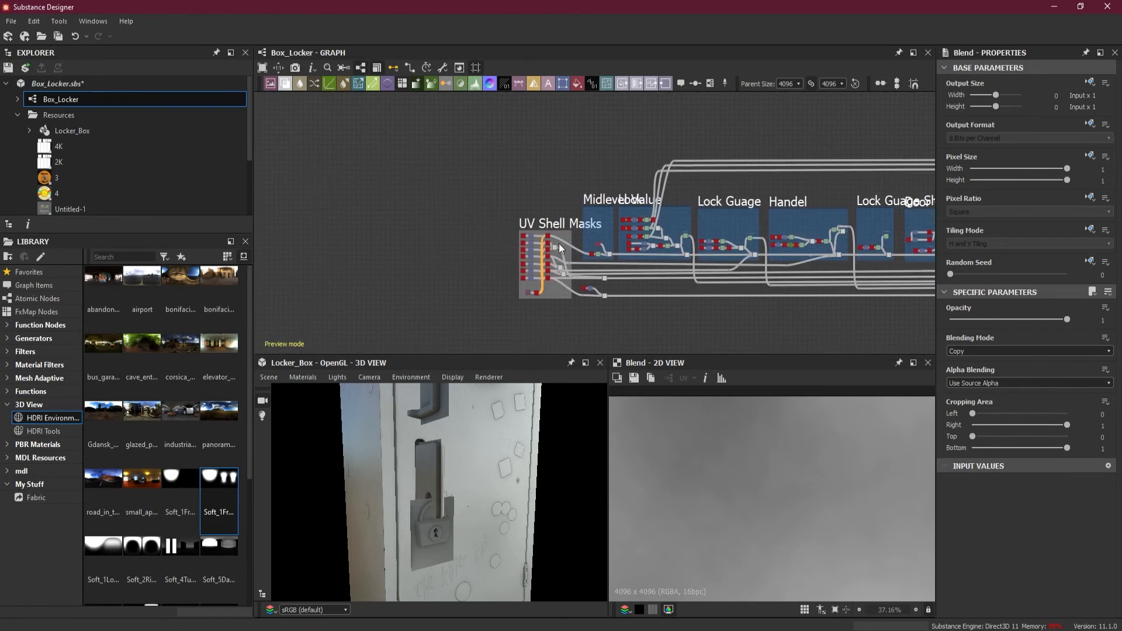
{"action": "scroll", "coordinate": [567, 242], "scroll_direction": "up", "scroll_amount": 8}
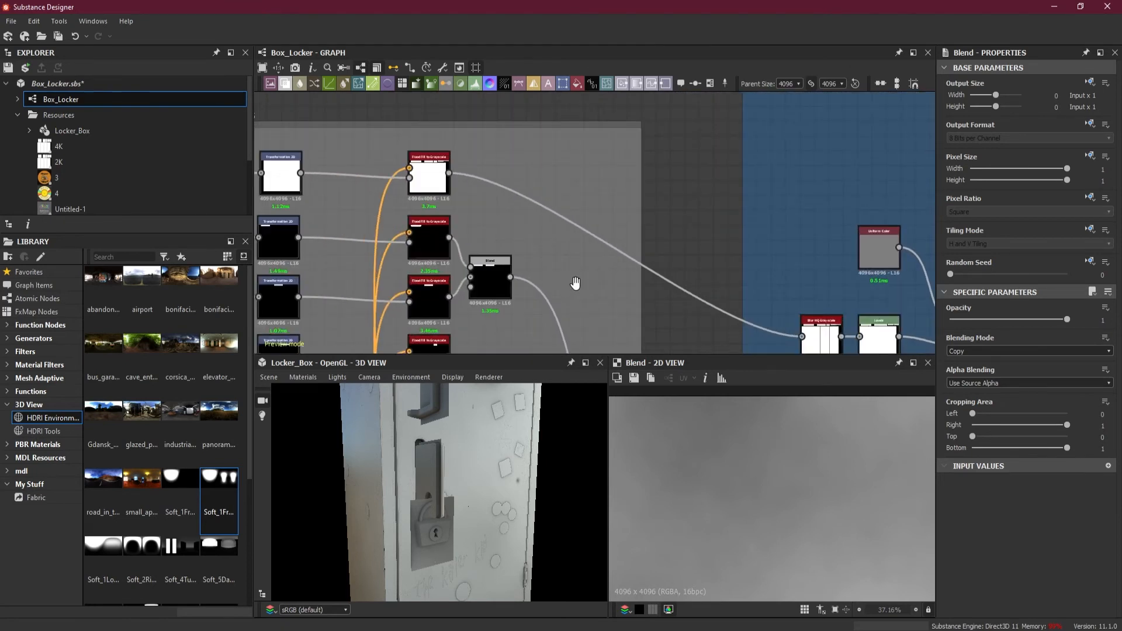
{"action": "middle_click_drag", "start_coordinate": [575, 284], "coordinate": [601, 134]}
{"action": "middle_click_drag", "start_coordinate": [543, 329], "coordinate": [554, 171]}
{"action": "middle_click_drag", "start_coordinate": [524, 270], "coordinate": [538, 339]}
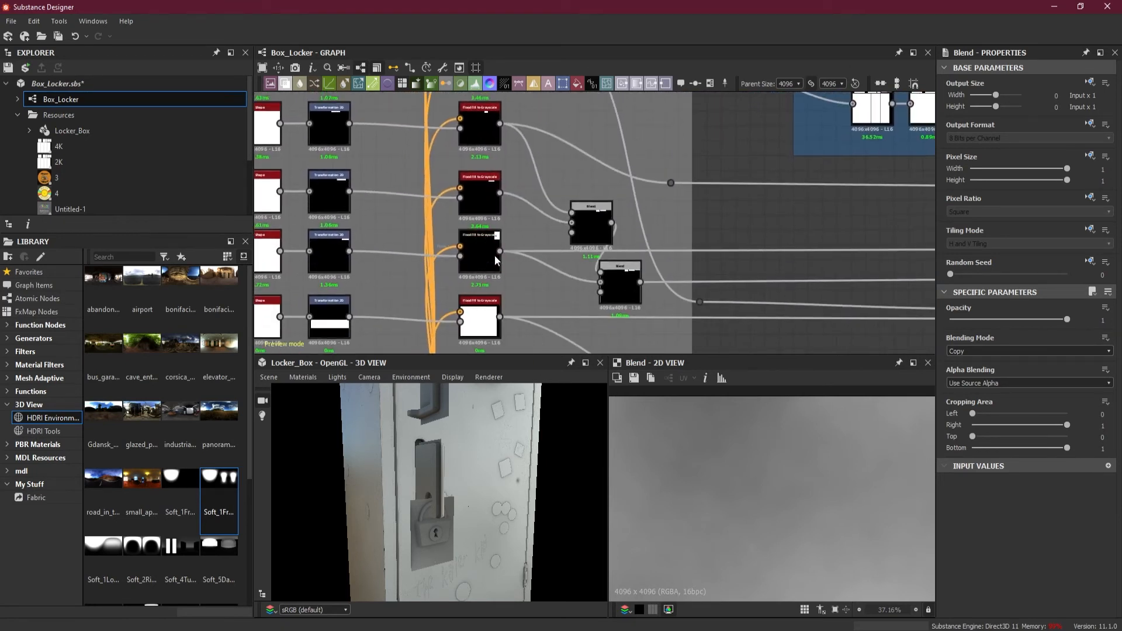
{"action": "double_click", "coordinate": [494, 254]}
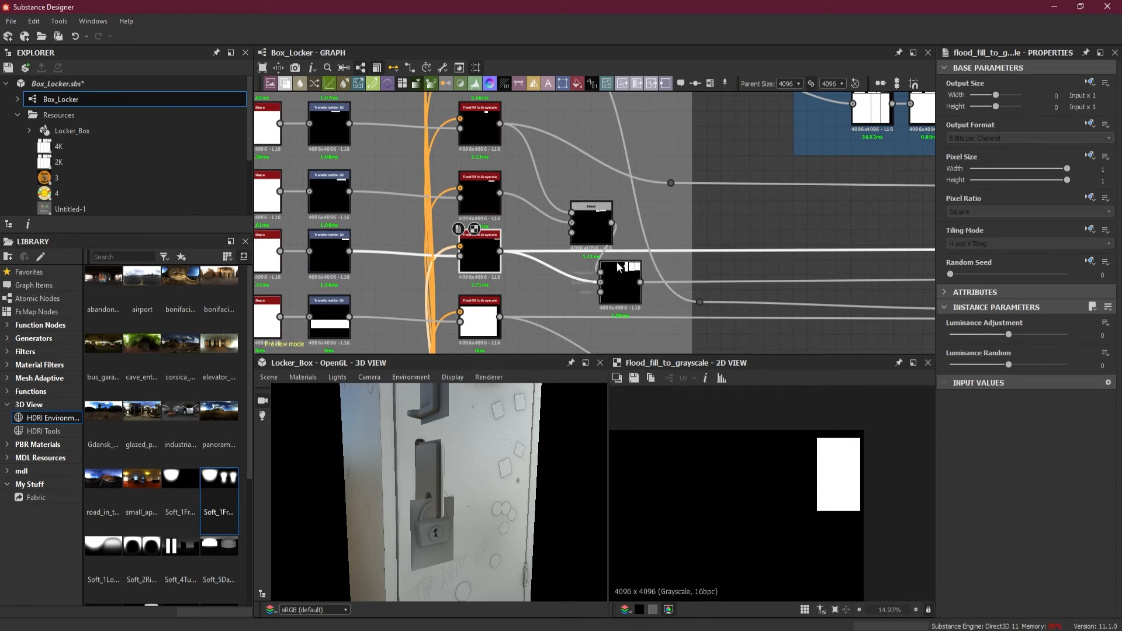
Branch the previewed mask through a new dot node outside UV Shell Masks and up to another dot above the existing routed links
{"action": "middle_click_drag", "start_coordinate": [699, 254], "coordinate": [468, 254]}
{"action": "scroll", "coordinate": [625, 250], "scroll_direction": "down", "scroll_amount": 5}
{"action": "middle_click_drag", "start_coordinate": [724, 253], "coordinate": [536, 255]}
{"action": "middle_click_drag", "start_coordinate": [706, 227], "coordinate": [772, 214]}
{"action": "middle_click_drag", "start_coordinate": [376, 230], "coordinate": [804, 230]}
{"action": "scroll", "coordinate": [573, 224], "scroll_direction": "up", "scroll_amount": 4}
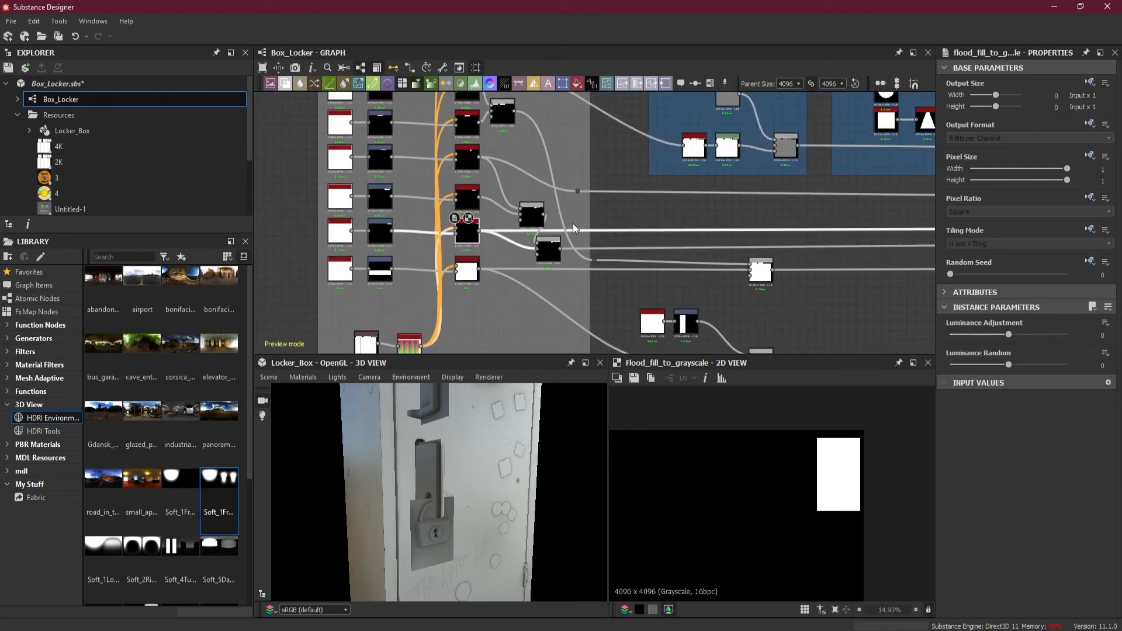
{"action": "left_click_drag", "start_coordinate": [437, 233], "coordinate": [620, 204]}
{"action": "scroll", "coordinate": [629, 202], "scroll_direction": "down", "scroll_amount": 4}
{"action": "middle_click_drag", "start_coordinate": [630, 202], "coordinate": [602, 316]}
{"action": "left_click_drag", "start_coordinate": [601, 316], "coordinate": [601, 261]}
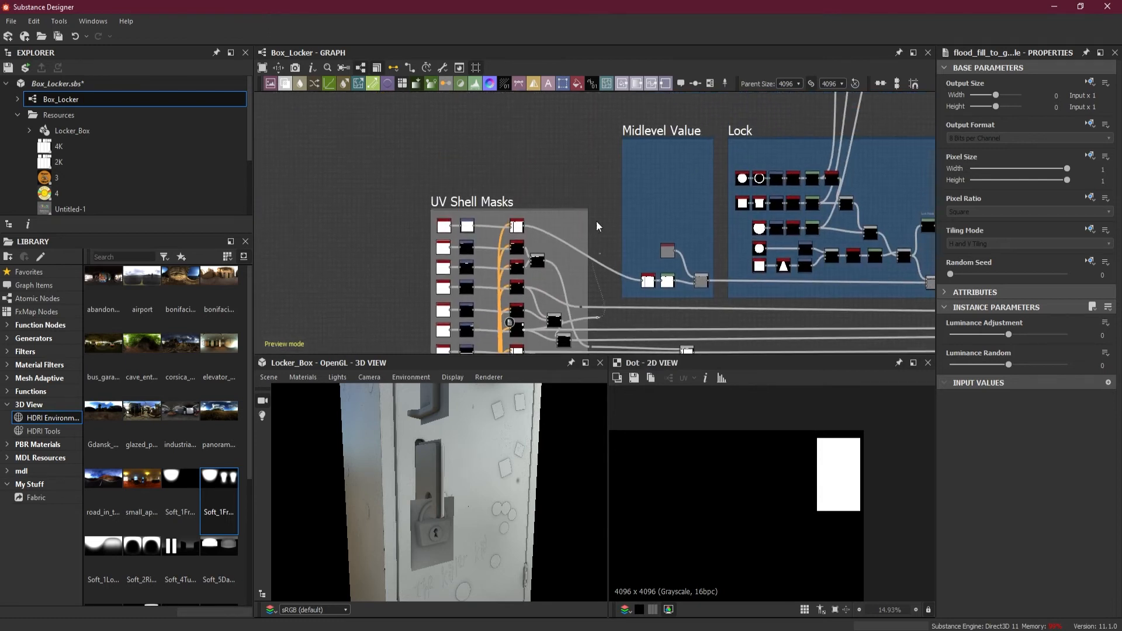
{"action": "scroll", "coordinate": [615, 134], "scroll_direction": "down", "scroll_amount": 3}
{"action": "middle_click_drag", "start_coordinate": [616, 134], "coordinate": [590, 232]}
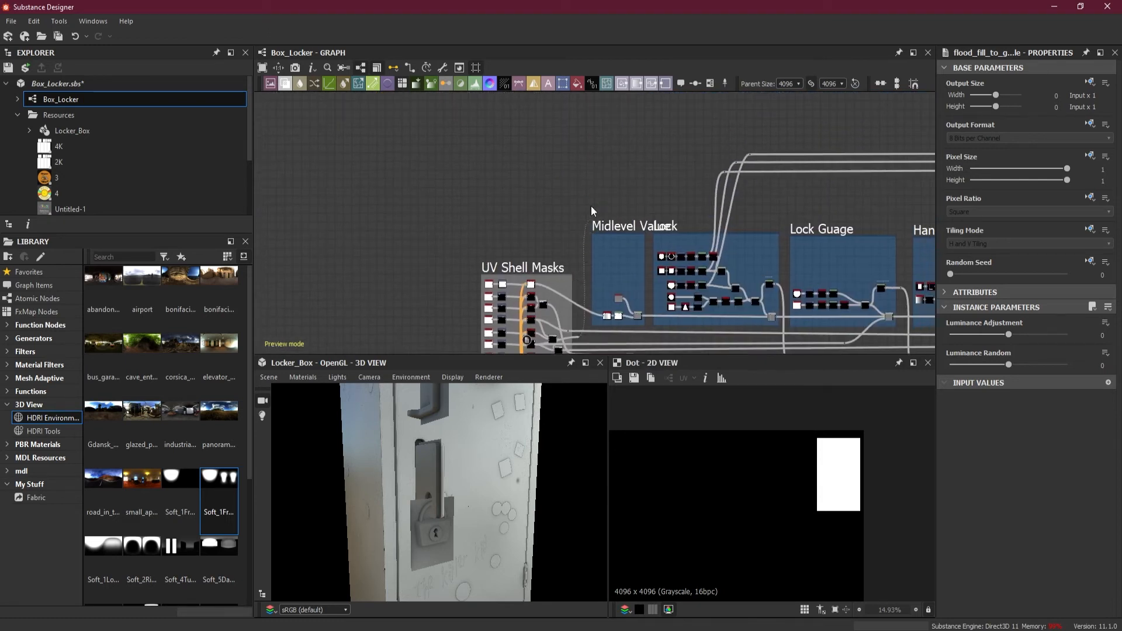
{"action": "left_click", "coordinate": [592, 128], "text": "alt"}
Route the branched mask past the Lock Albedo frame and through a new dot into the Blend's Opacity input
{"action": "scroll", "coordinate": [772, 127], "scroll_direction": "down", "scroll_amount": 3}
{"action": "middle_click_drag", "start_coordinate": [770, 126], "coordinate": [299, 174]}
{"action": "middle_click_drag", "start_coordinate": [882, 178], "coordinate": [353, 201]}
{"action": "middle_click_drag", "start_coordinate": [830, 186], "coordinate": [409, 201]}
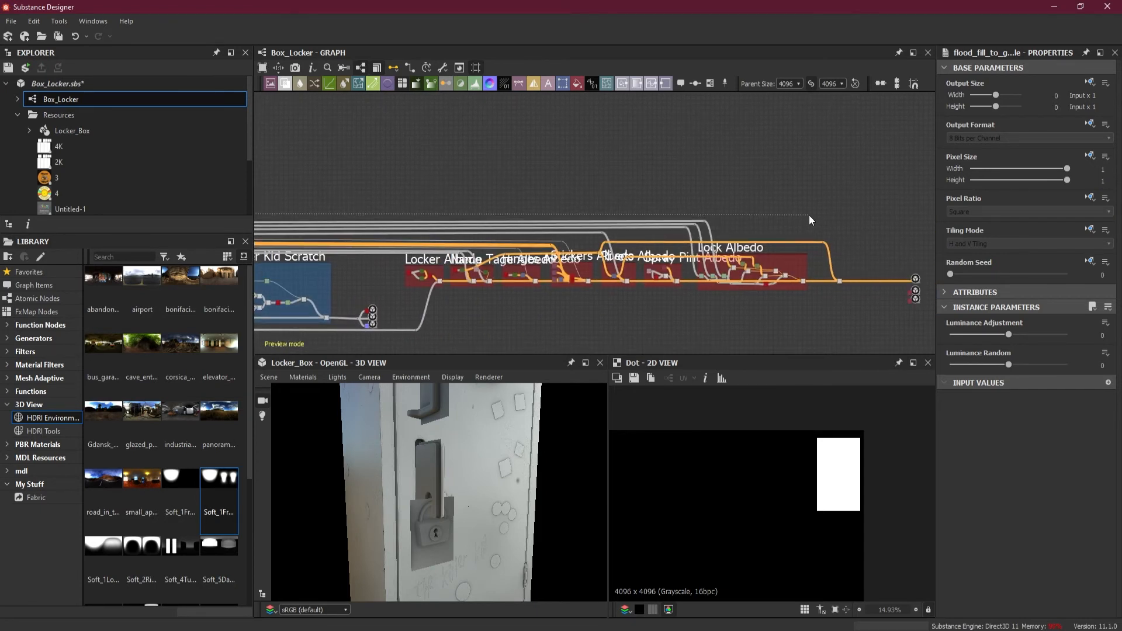
{"action": "scroll", "coordinate": [828, 278], "scroll_direction": "up", "scroll_amount": 6}
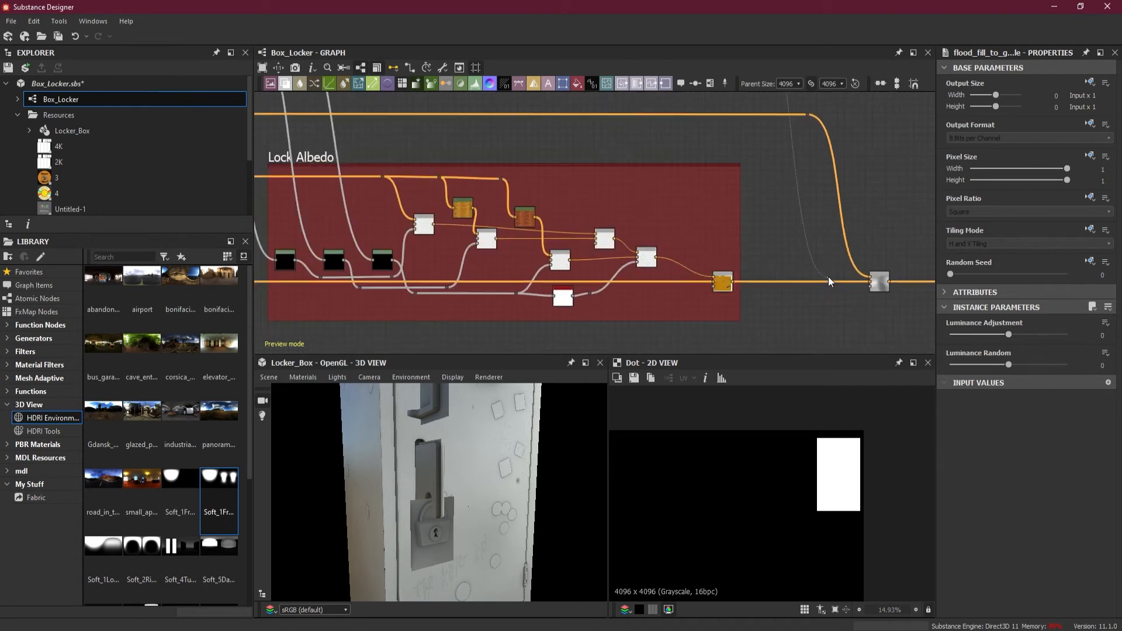
{"action": "middle_click_drag", "start_coordinate": [883, 307], "coordinate": [674, 302]}
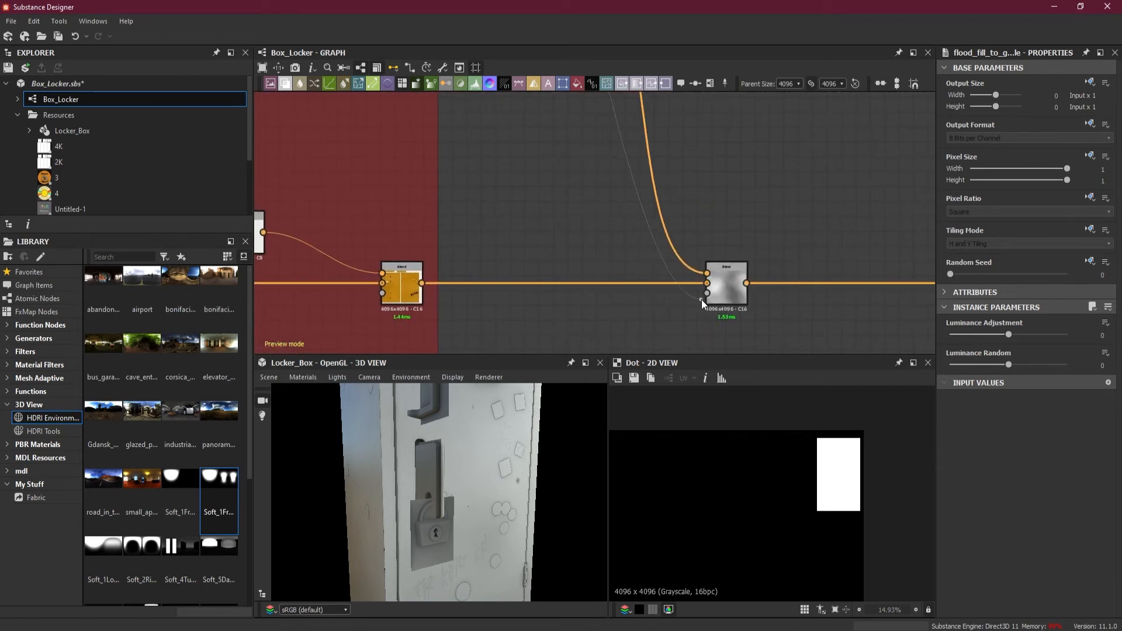
{"action": "left_click_drag", "start_coordinate": [640, 297], "coordinate": [707, 293]}
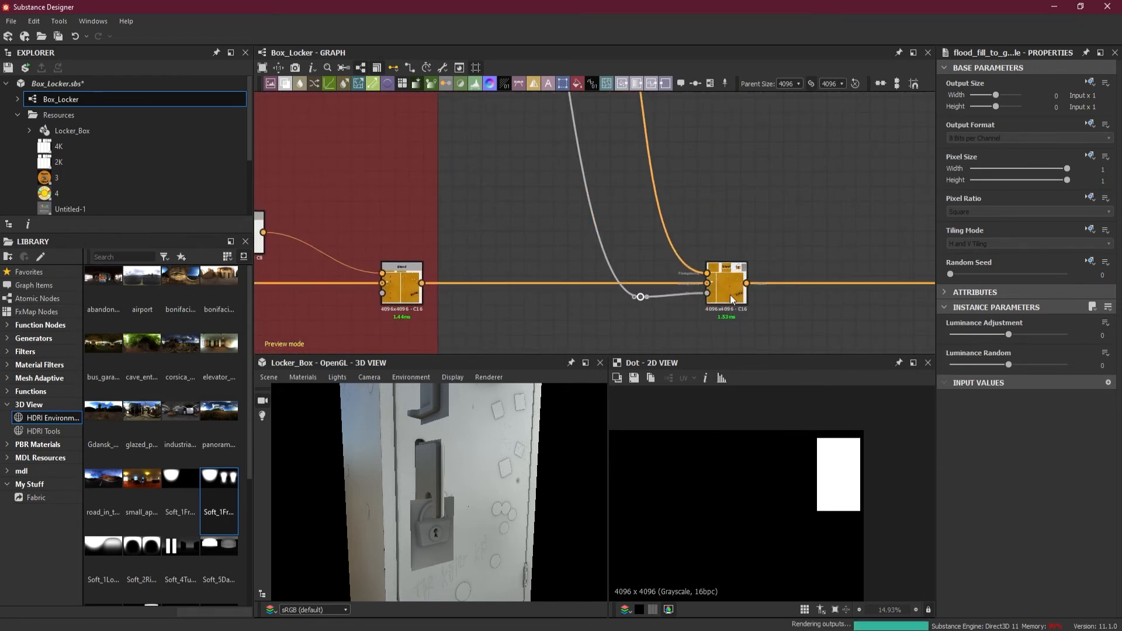
Preview the masked metal Blend's output and inspect the metal parts around the padlock on the 3D locker
{"action": "left_click", "coordinate": [731, 294]}
{"action": "double_click", "coordinate": [731, 293]}
{"action": "left_click_drag", "start_coordinate": [432, 504], "coordinate": [460, 479]}
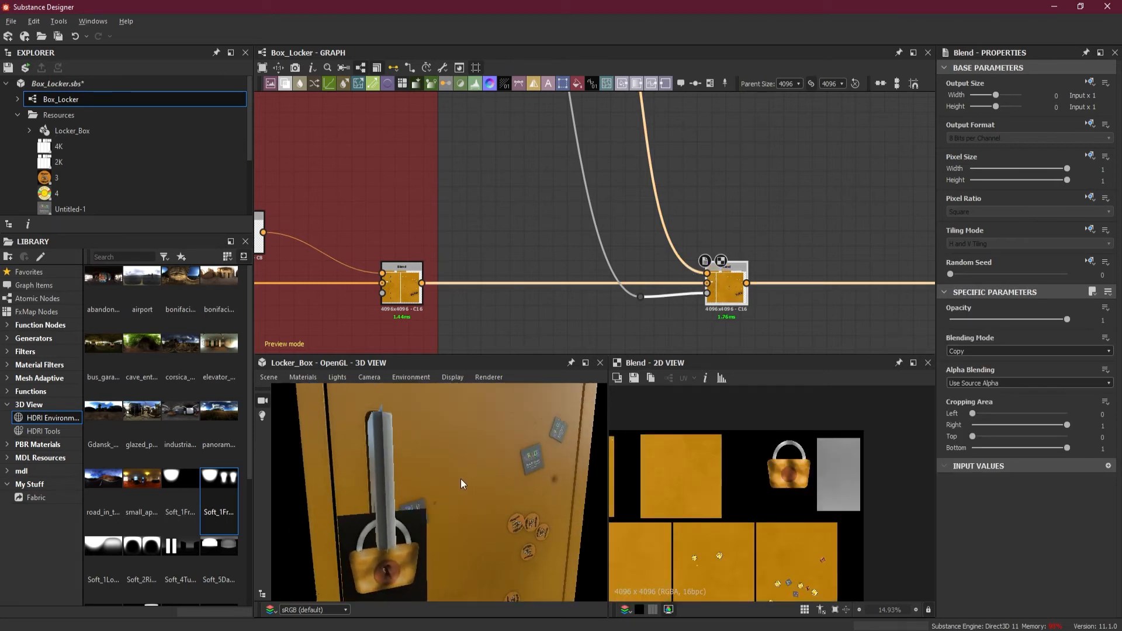
{"action": "left_click_drag", "start_coordinate": [363, 520], "coordinate": [523, 453]}
{"action": "scroll", "coordinate": [772, 271], "scroll_direction": "down", "scroll_amount": 3}
{"action": "scroll", "coordinate": [775, 282], "scroll_direction": "down", "scroll_amount": 2}
Add a second Blend on the main link and extend the metal link through a new dot into its Foreground input
{"action": "middle_click_drag", "start_coordinate": [773, 293], "coordinate": [631, 308]}
{"action": "scroll", "coordinate": [695, 302], "scroll_direction": "up", "scroll_amount": 2}
{"action": "key", "text": "space"}
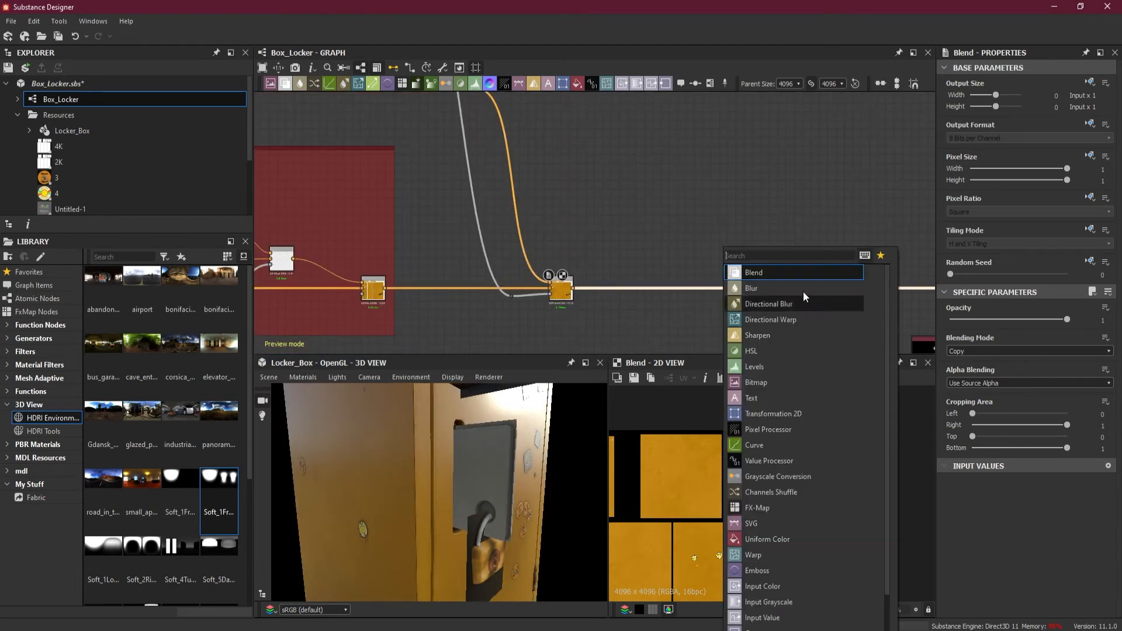
{"action": "left_click", "coordinate": [780, 273]}
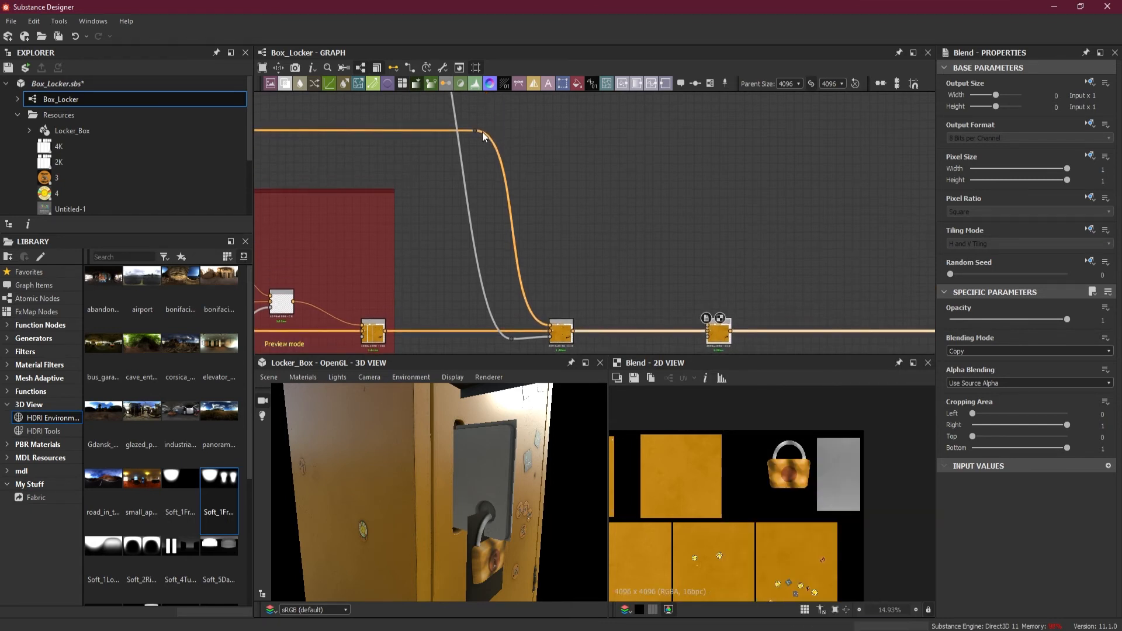
{"action": "left_click_drag", "start_coordinate": [482, 128], "coordinate": [645, 131]}
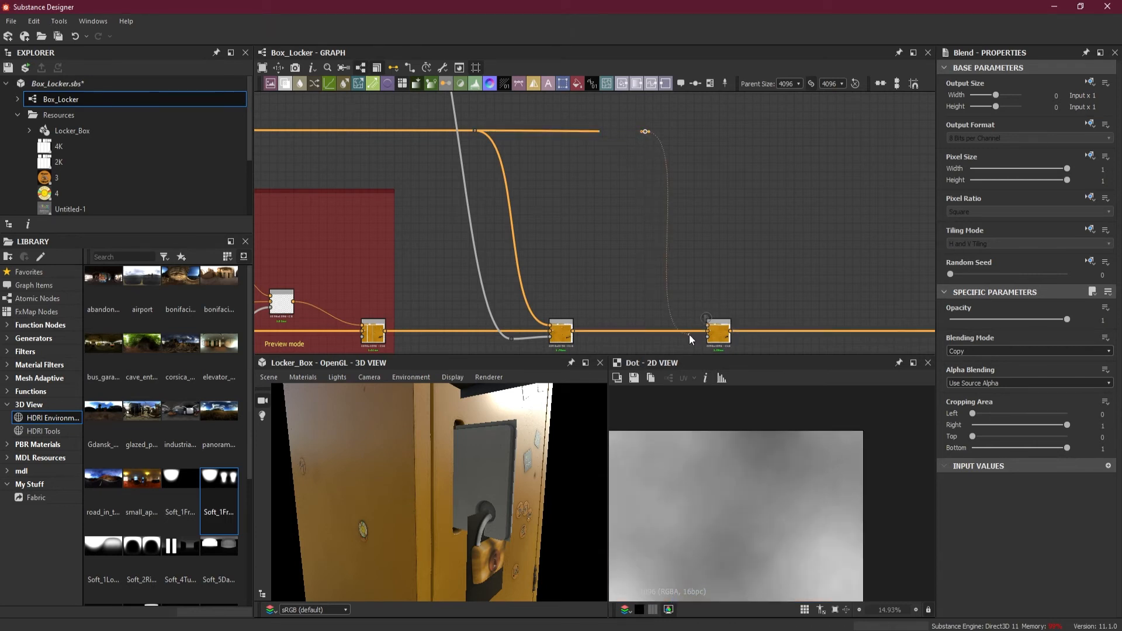
{"action": "scroll", "coordinate": [692, 331], "scroll_direction": "up", "scroll_amount": 3}
{"action": "scroll", "coordinate": [594, 245], "scroll_direction": "down", "scroll_amount": 5}
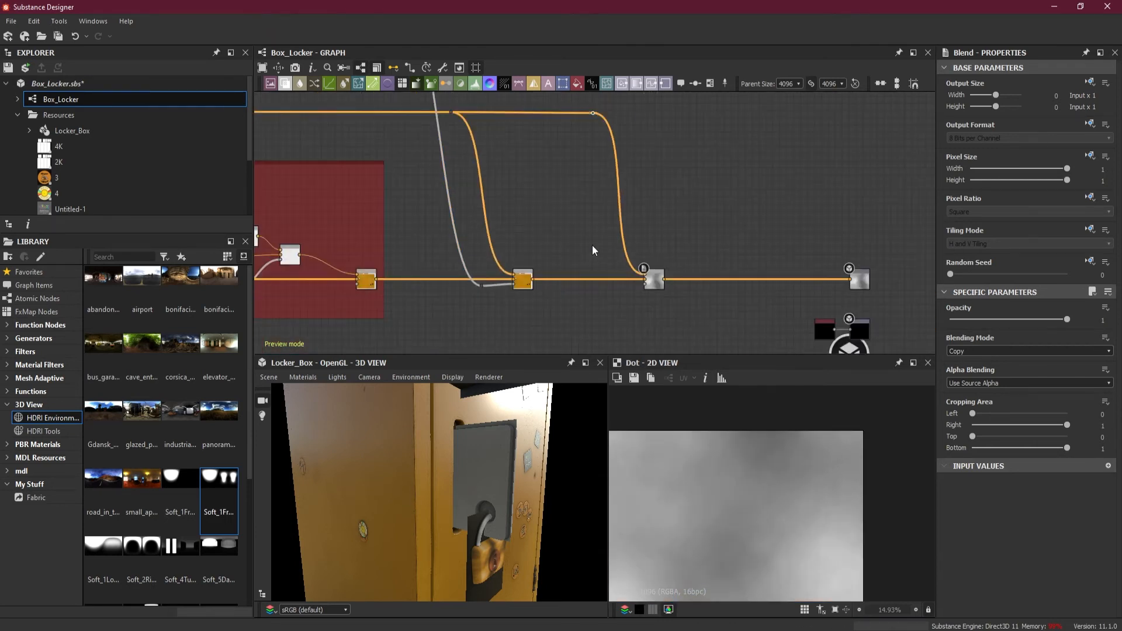
Preview the Flood Fill to Grayscale nodes in UV Shell Masks to find the mask of the narrow shell beside the padlock
{"action": "scroll", "coordinate": [588, 212], "scroll_direction": "down", "scroll_amount": 1}
{"action": "middle_click_drag", "start_coordinate": [588, 212], "coordinate": [1052, 237]}
{"action": "middle_click_drag", "start_coordinate": [485, 234], "coordinate": [926, 203]}
{"action": "middle_click_drag", "start_coordinate": [443, 205], "coordinate": [937, 203]}
{"action": "scroll", "coordinate": [536, 184], "scroll_direction": "up", "scroll_amount": 8}
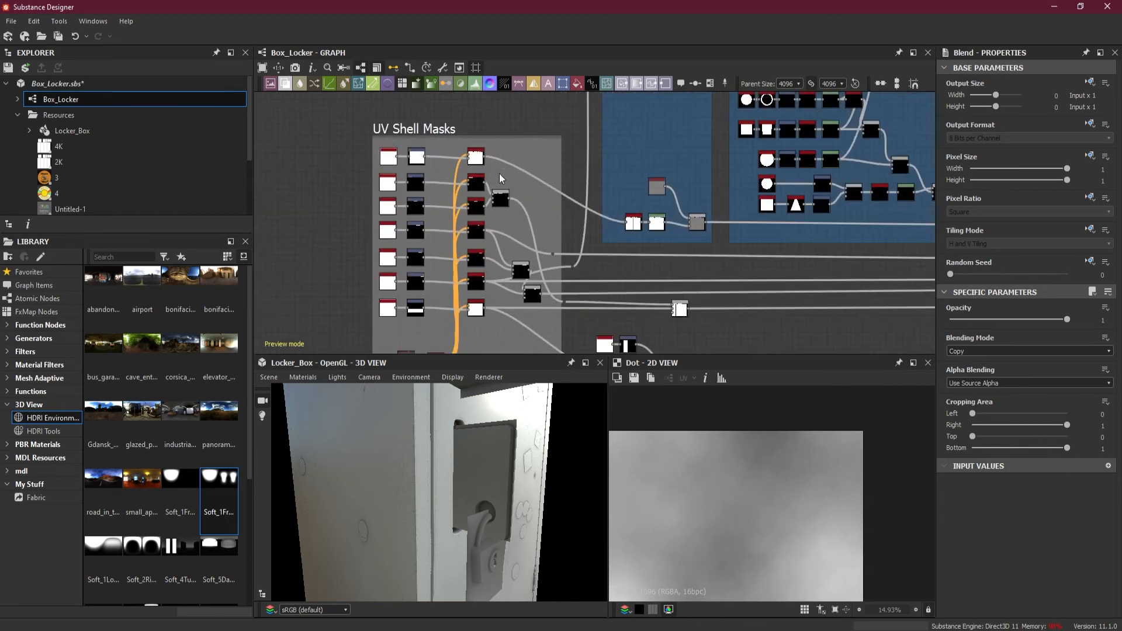
{"action": "middle_click_drag", "start_coordinate": [550, 205], "coordinate": [601, 92]}
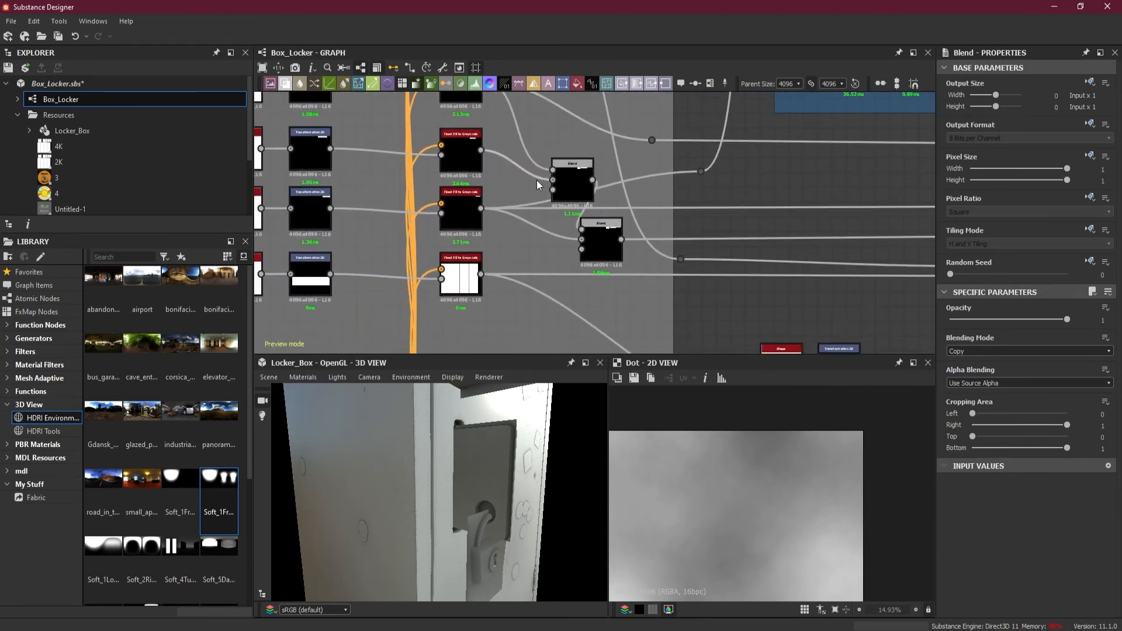
{"action": "scroll", "coordinate": [527, 177], "scroll_direction": "up", "scroll_amount": 1}
{"action": "left_click", "coordinate": [443, 212]}
{"action": "double_click", "coordinate": [444, 211]}
{"action": "double_click", "coordinate": [449, 157]}
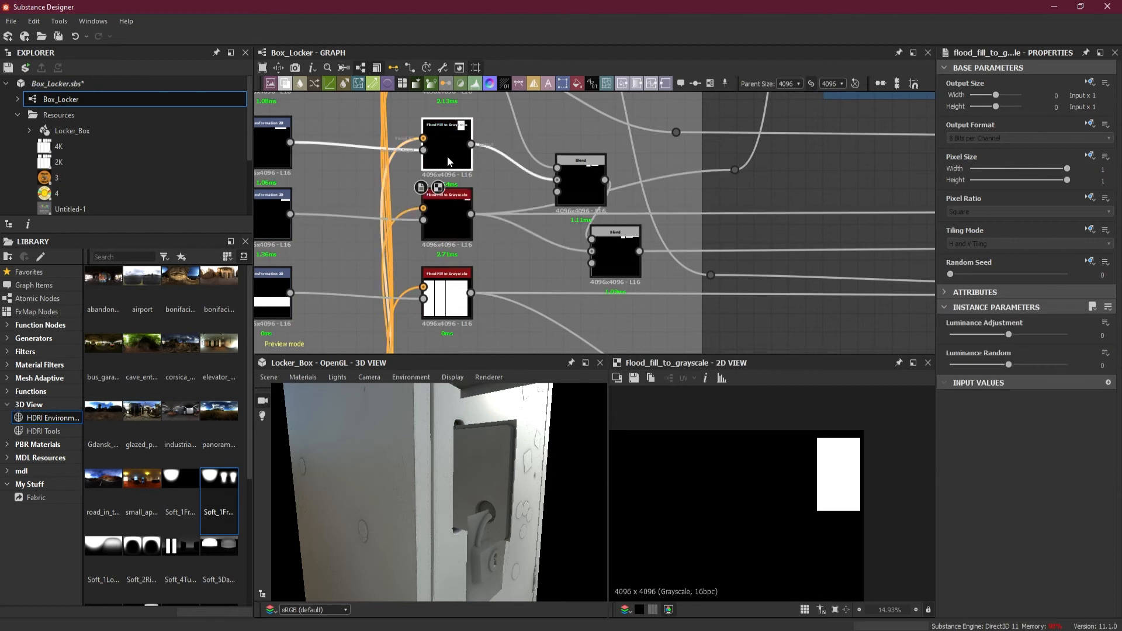
{"action": "middle_click_drag", "start_coordinate": [602, 145], "coordinate": [624, 308]}
{"action": "double_click", "coordinate": [468, 216]}
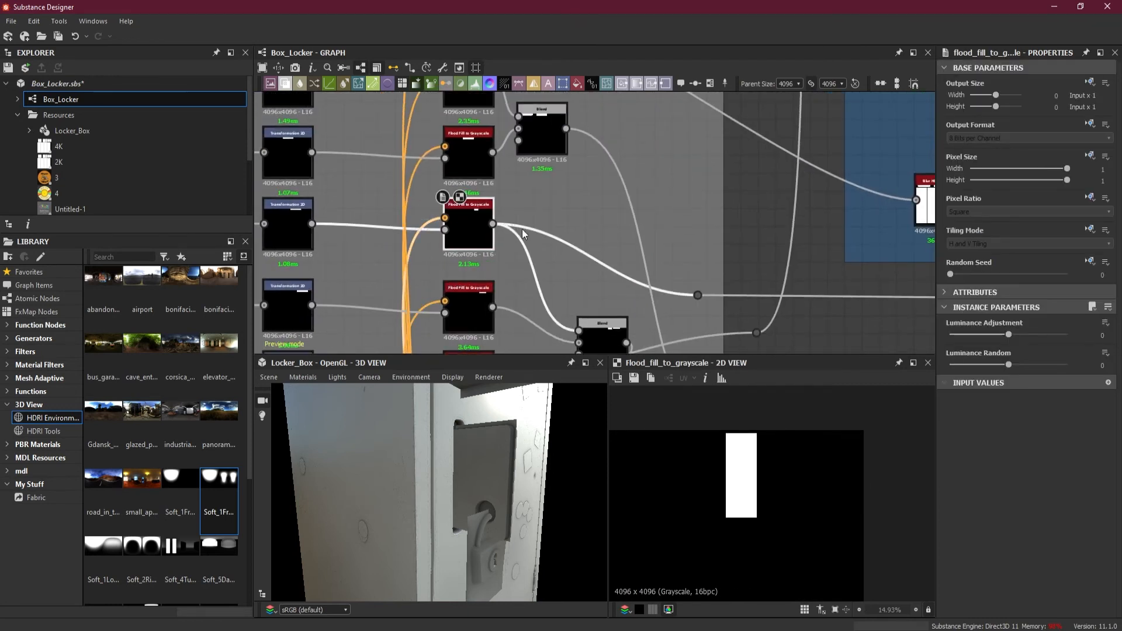
Branch the narrow shell's mask through new dots outside UV Shell Masks and up above the previously routed mask link
{"action": "scroll", "coordinate": [595, 236], "scroll_direction": "down", "scroll_amount": 3}
{"action": "middle_click_drag", "start_coordinate": [595, 236], "coordinate": [524, 318]}
{"action": "left_click_drag", "start_coordinate": [457, 321], "coordinate": [631, 253]}
{"action": "scroll", "coordinate": [603, 277], "scroll_direction": "down", "scroll_amount": 4}
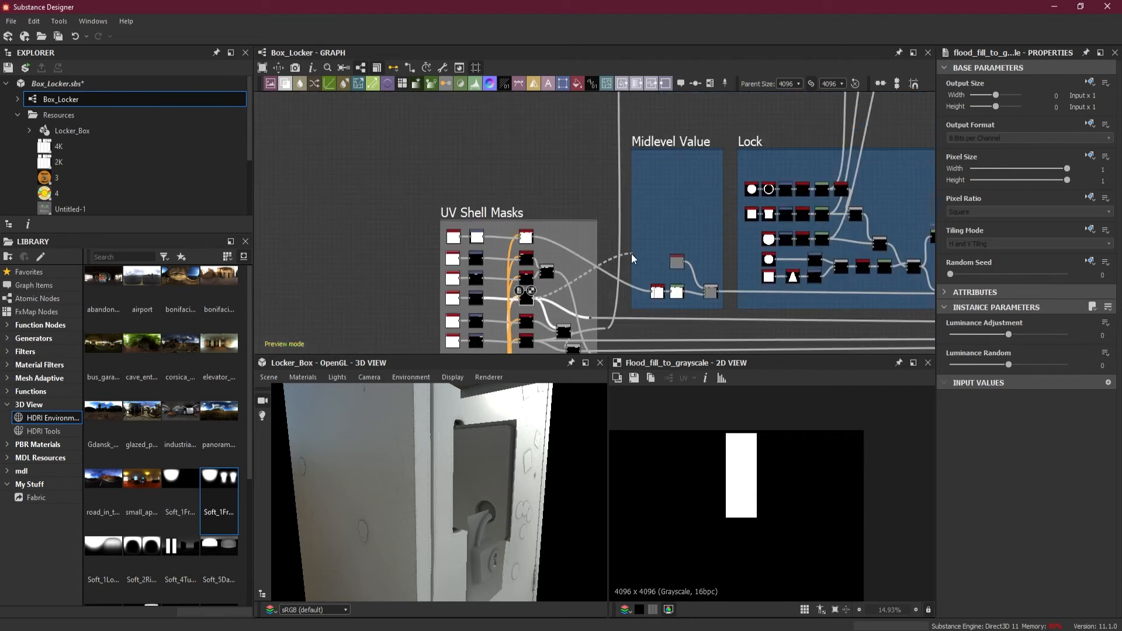
{"action": "left_click", "coordinate": [605, 296], "text": "alt"}
{"action": "middle_click_drag", "start_coordinate": [619, 174], "coordinate": [616, 333]}
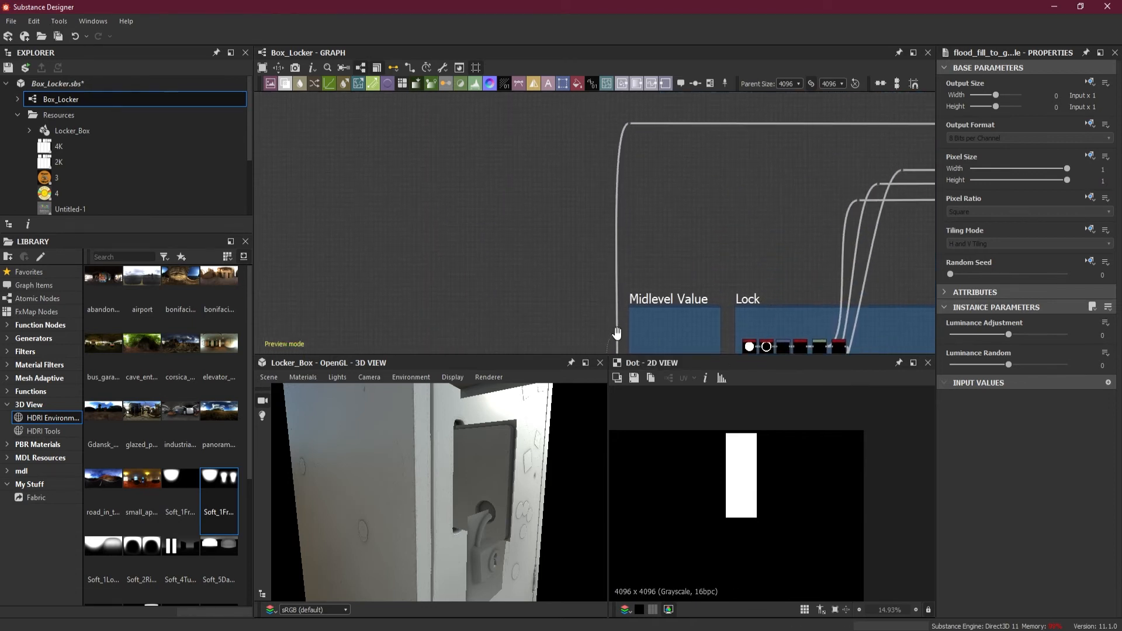
{"action": "scroll", "coordinate": [621, 108], "scroll_direction": "down", "scroll_amount": 3}
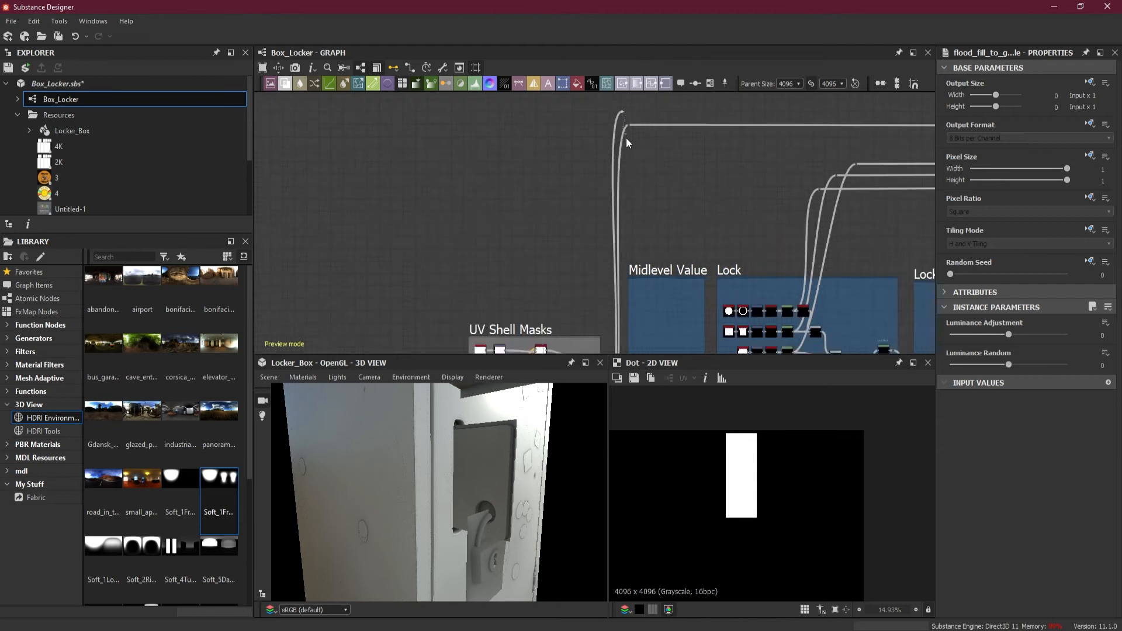
Route the narrow shell's mask through a dot into the second Blend's Opacity input and preview the result on the locker
{"action": "middle_click_drag", "start_coordinate": [797, 160], "coordinate": [562, 174]}
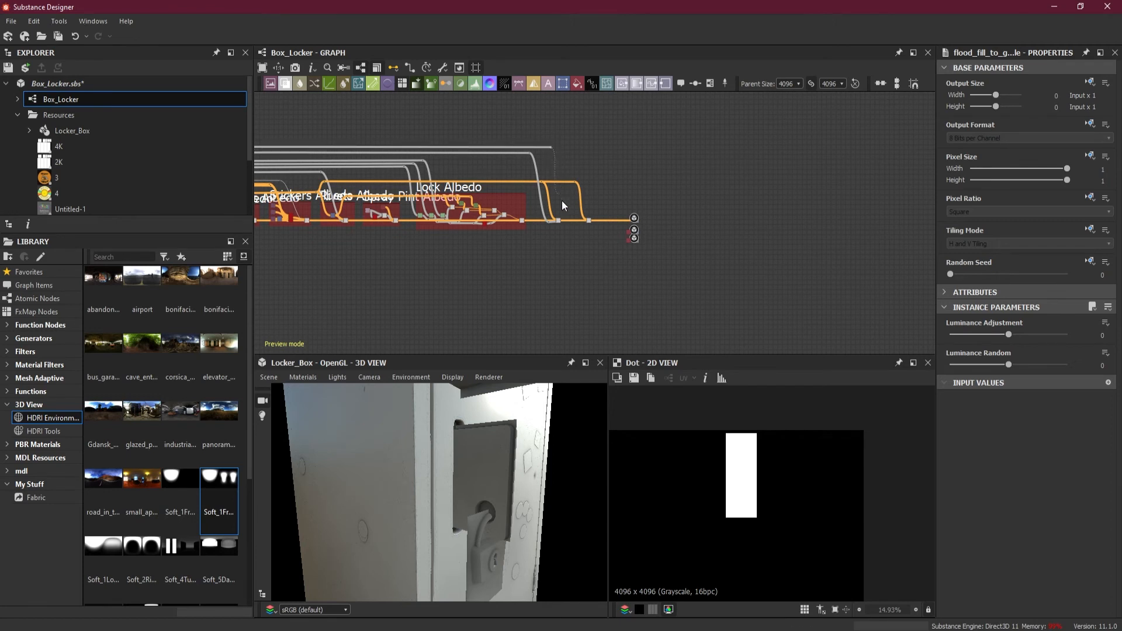
{"action": "scroll", "coordinate": [567, 211], "scroll_direction": "up", "scroll_amount": 6}
{"action": "left_click_drag", "start_coordinate": [575, 248], "coordinate": [699, 269]}
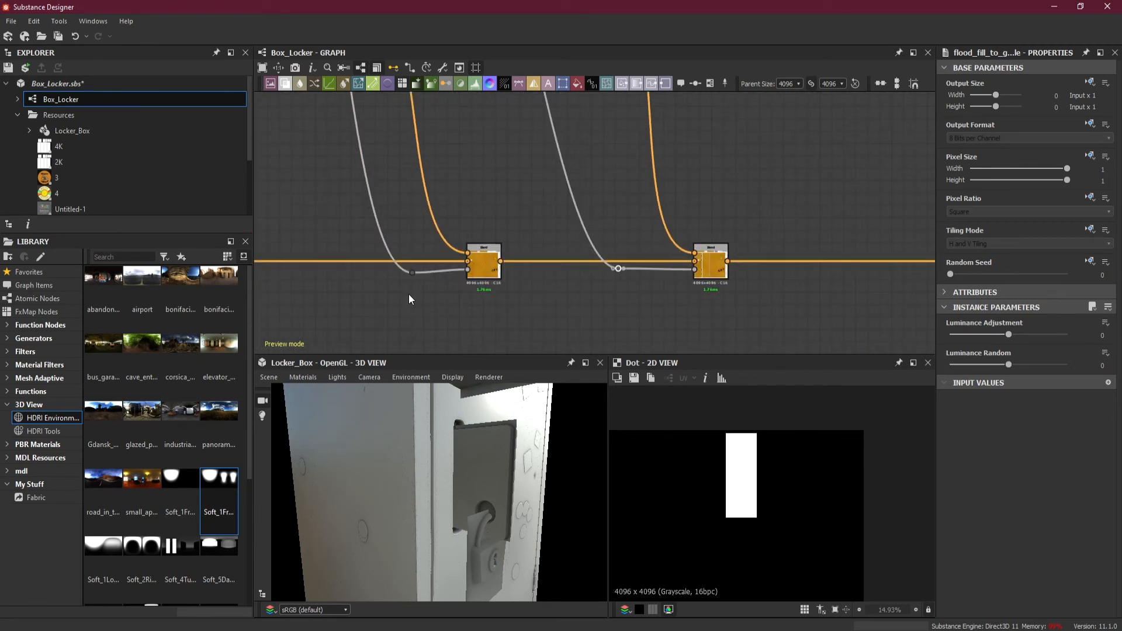
{"action": "double_click", "coordinate": [709, 268]}
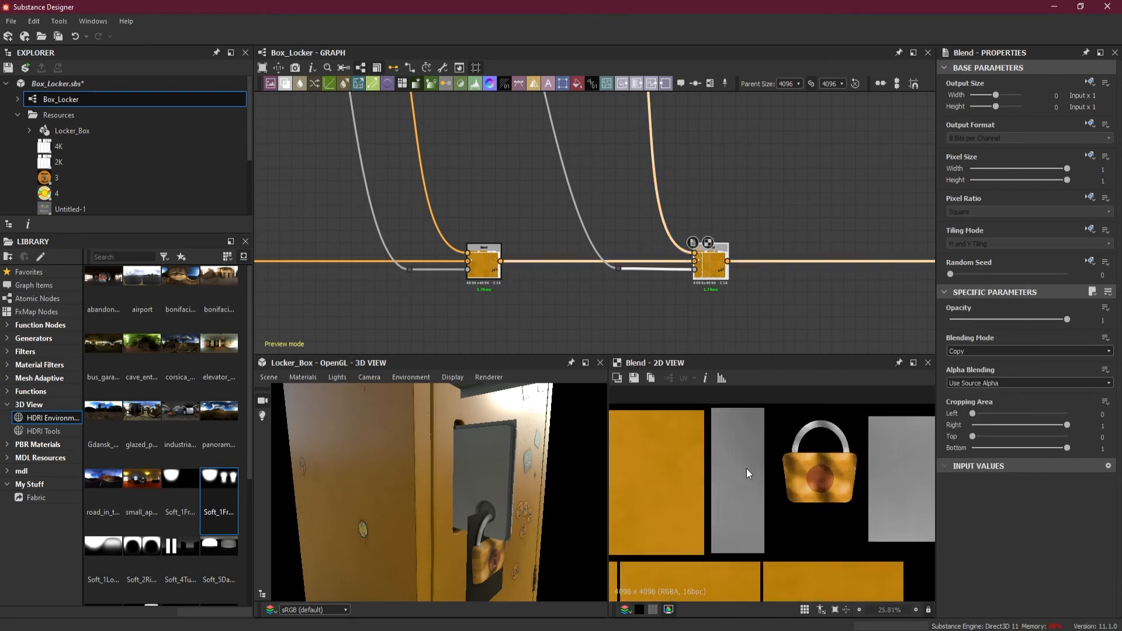
{"action": "left_click_drag", "start_coordinate": [597, 438], "coordinate": [490, 478]}
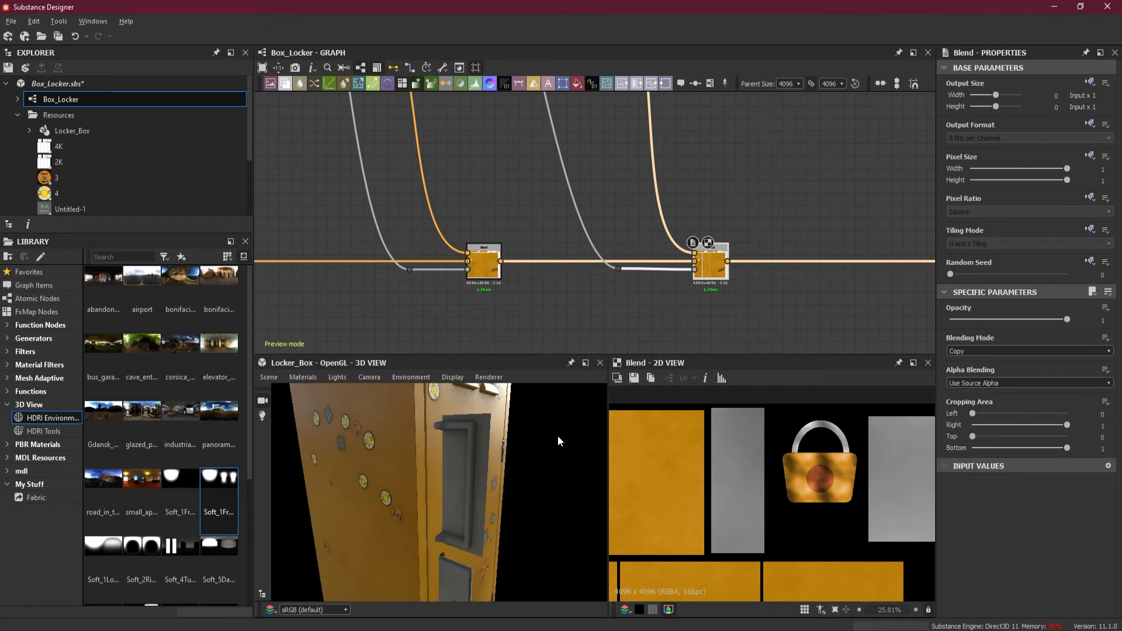
Move the end-of-graph output nodes farther from the second Blend to make more room
{"action": "scroll", "coordinate": [756, 295], "scroll_direction": "down", "scroll_amount": 3}
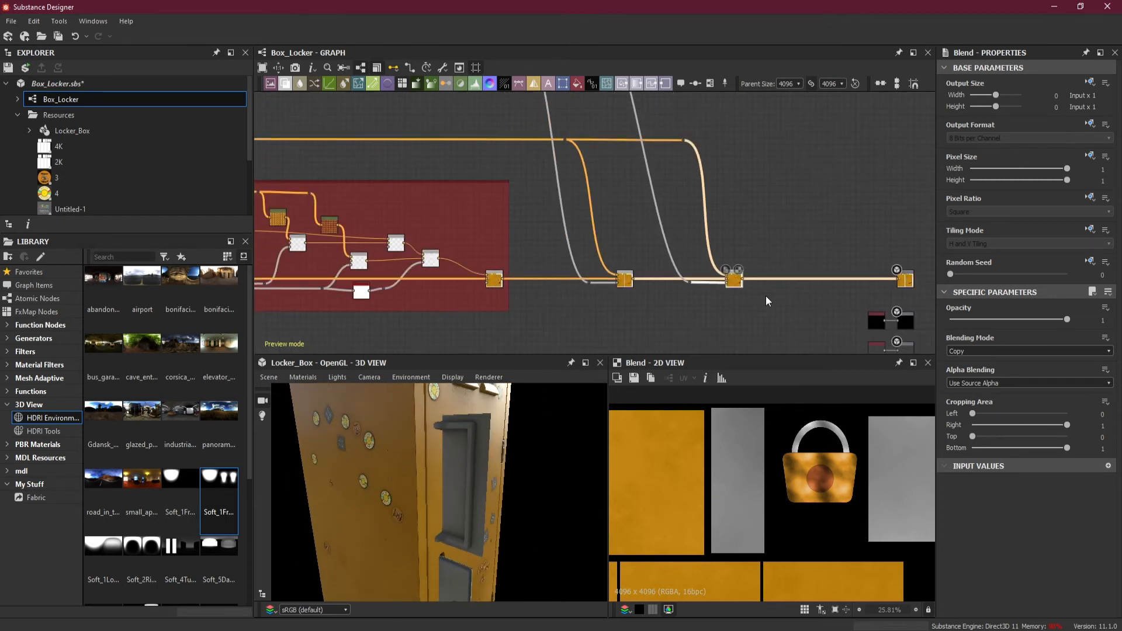
{"action": "middle_click_drag", "start_coordinate": [771, 297], "coordinate": [665, 220]}
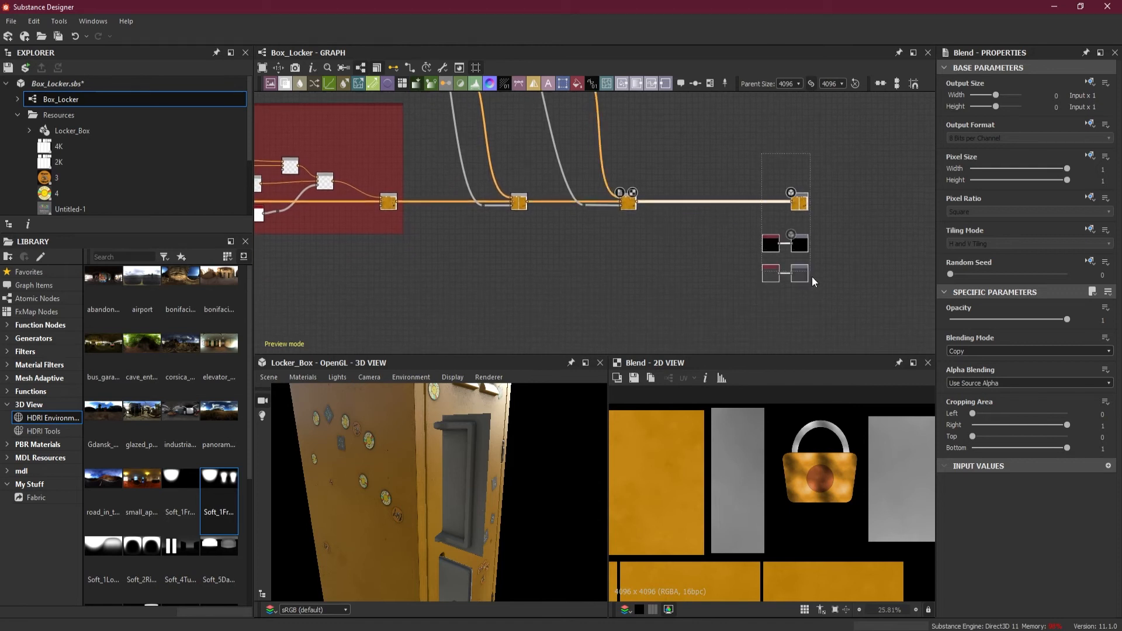
{"action": "left_click_drag", "start_coordinate": [802, 251], "coordinate": [860, 248]}
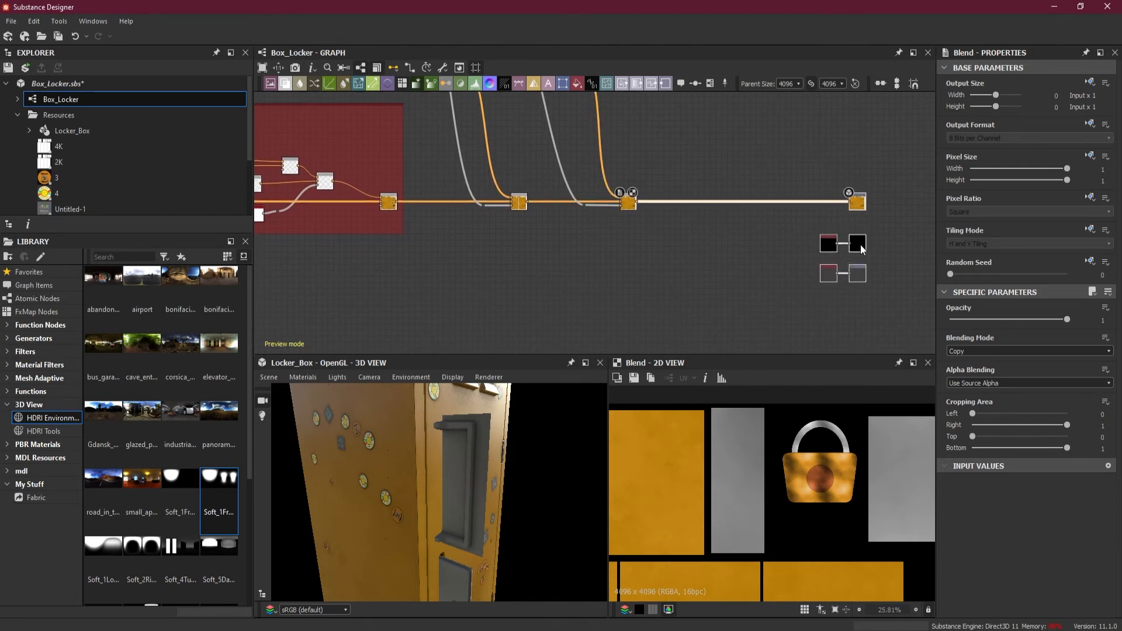
Frame the first Blend after the Lock Albedo section with its mask dot, extending the frame upward, sideways and slightly below the nodes
{"action": "middle_click_drag", "start_coordinate": [677, 246], "coordinate": [784, 328]}
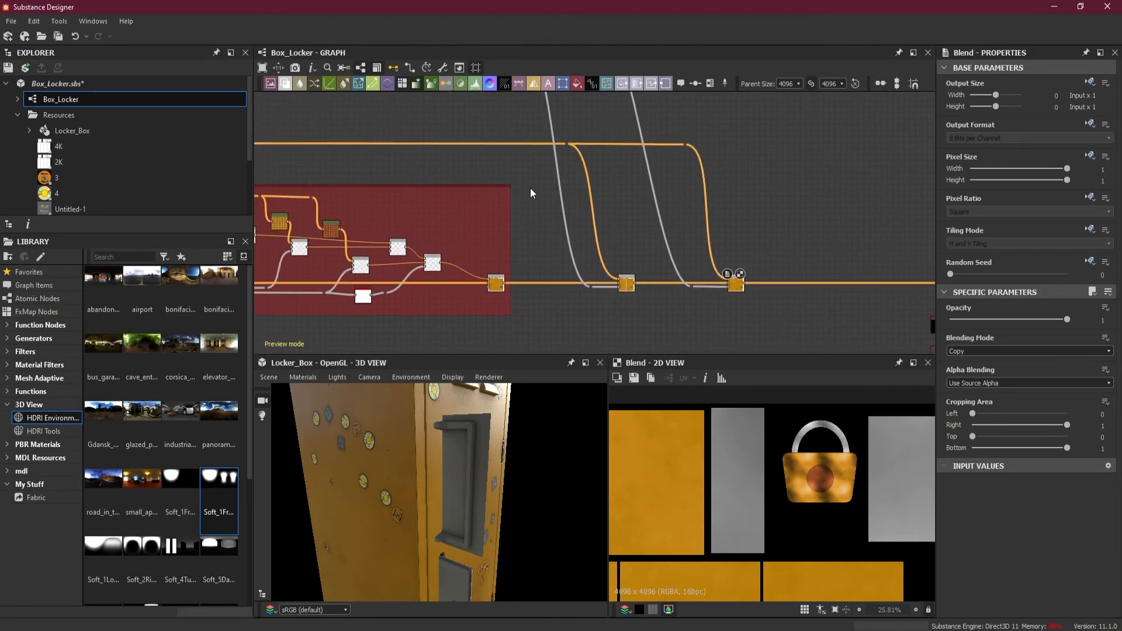
{"action": "right_click", "coordinate": [628, 284]}
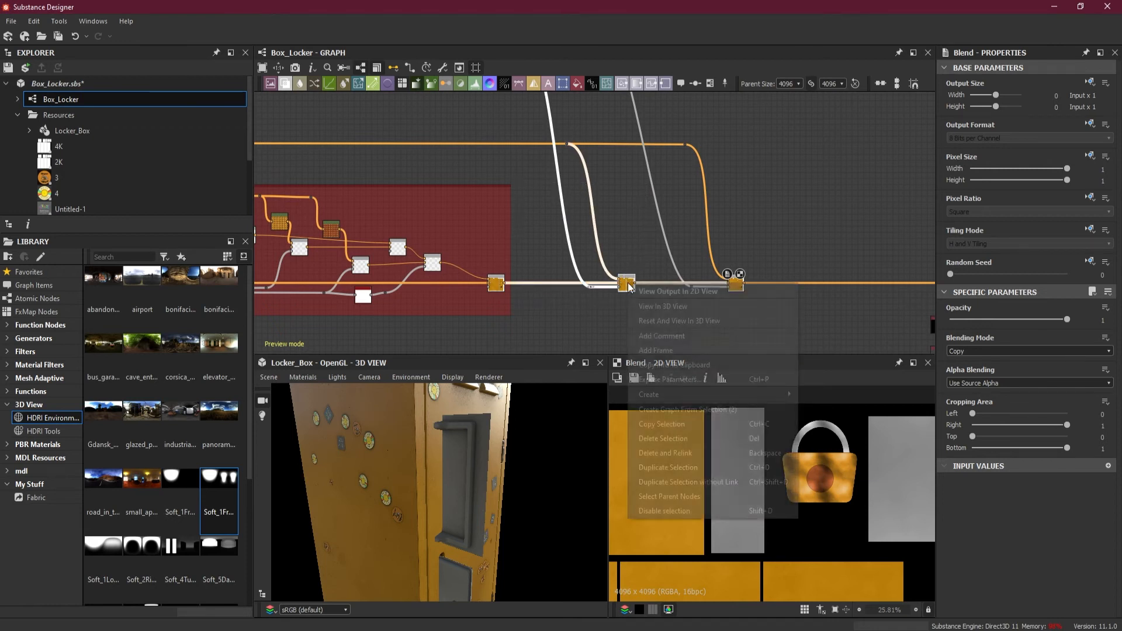
{"action": "left_click", "coordinate": [655, 350]}
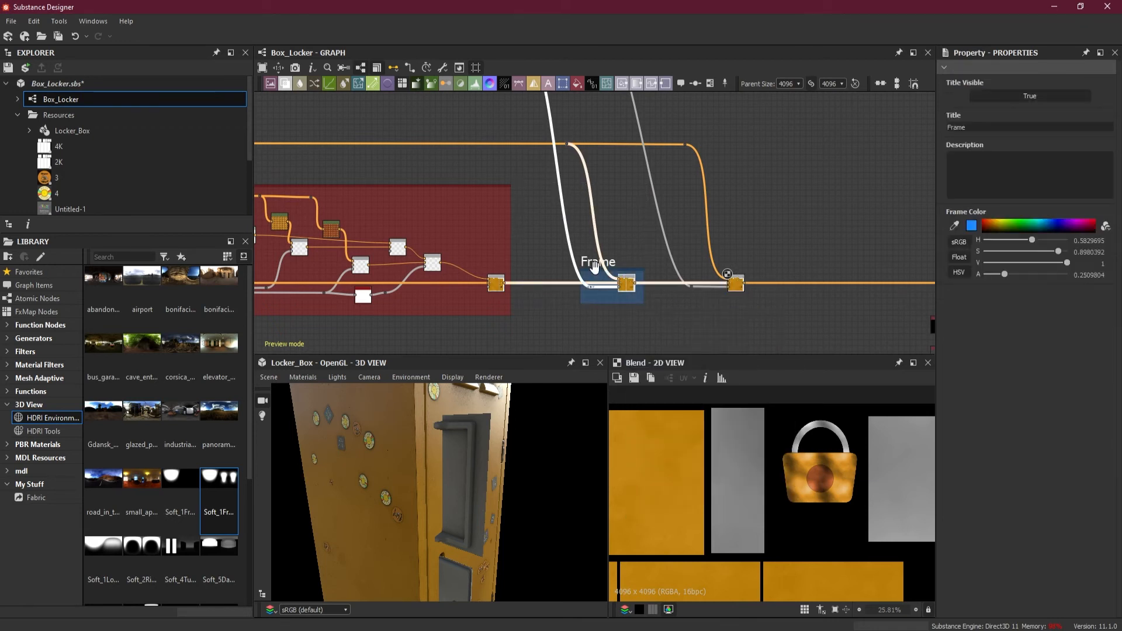
{"action": "scroll", "coordinate": [593, 267], "scroll_direction": "up", "scroll_amount": 1}
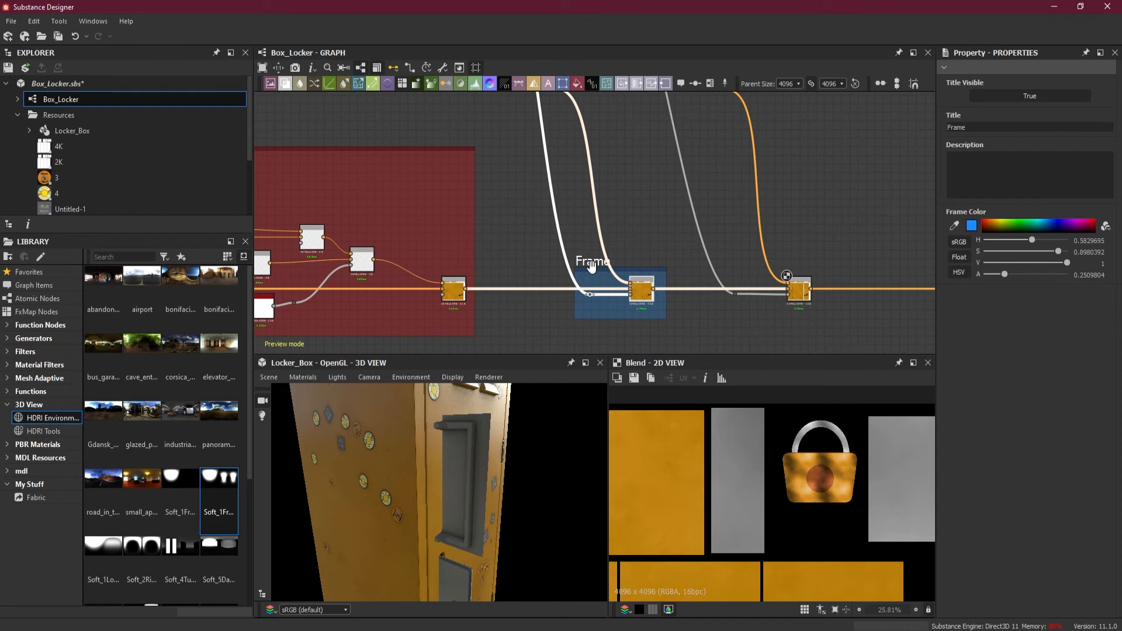
{"action": "left_click_drag", "start_coordinate": [591, 265], "coordinate": [593, 149]}
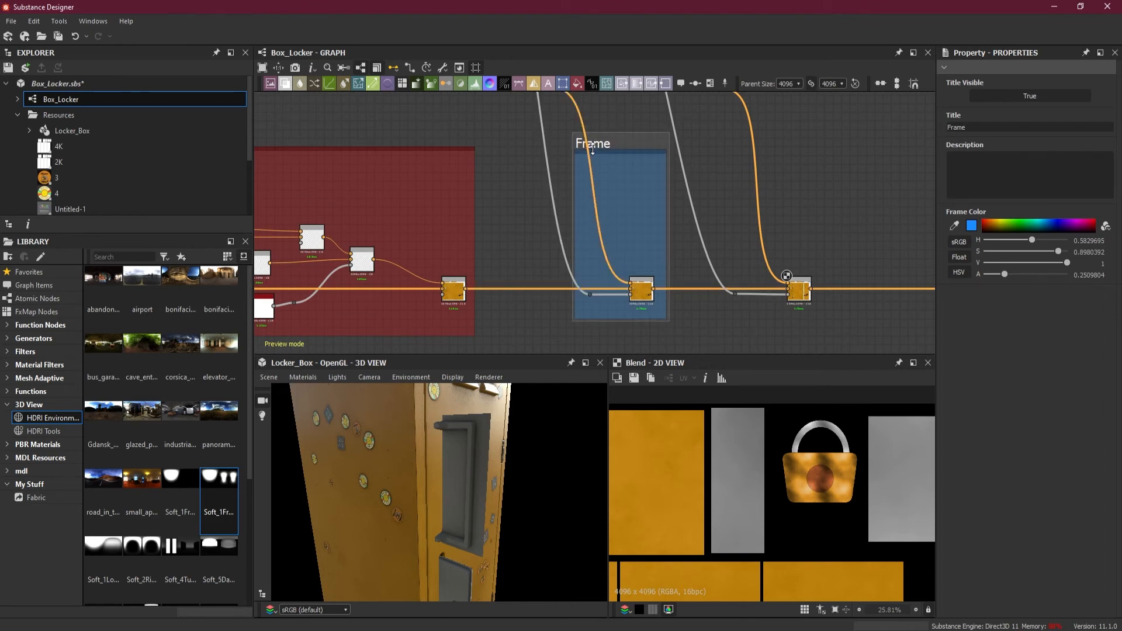
{"action": "left_click_drag", "start_coordinate": [572, 198], "coordinate": [534, 197]}
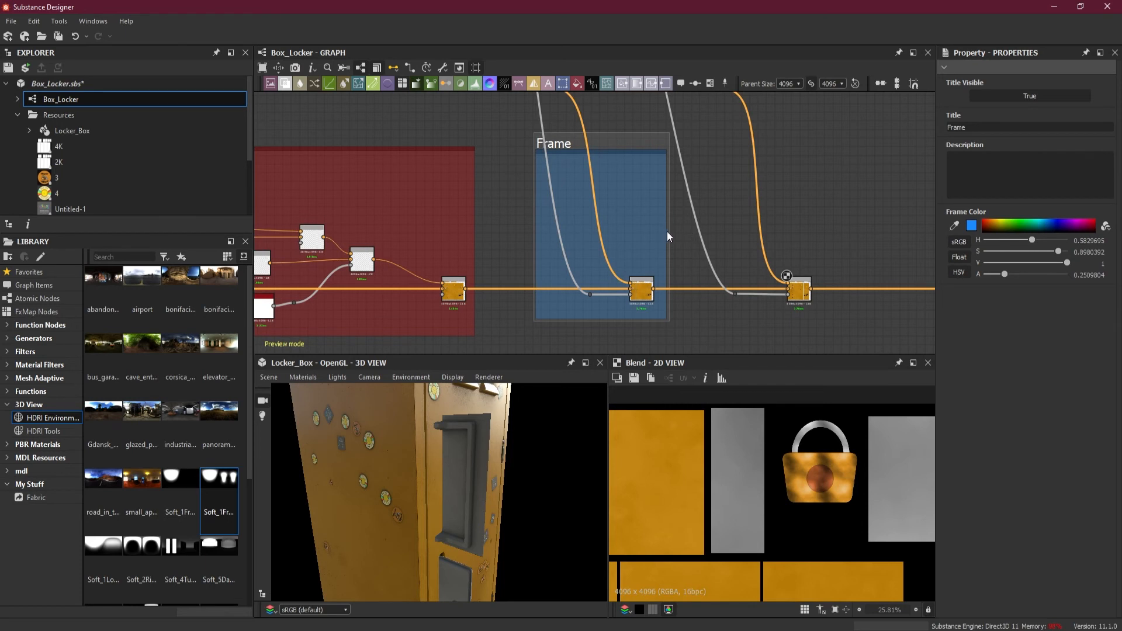
{"action": "left_click_drag", "start_coordinate": [612, 320], "coordinate": [613, 335]}
Colour the first Blend's new frame red and title it "Lock Guage Albedo"
{"action": "left_click", "coordinate": [994, 222]}
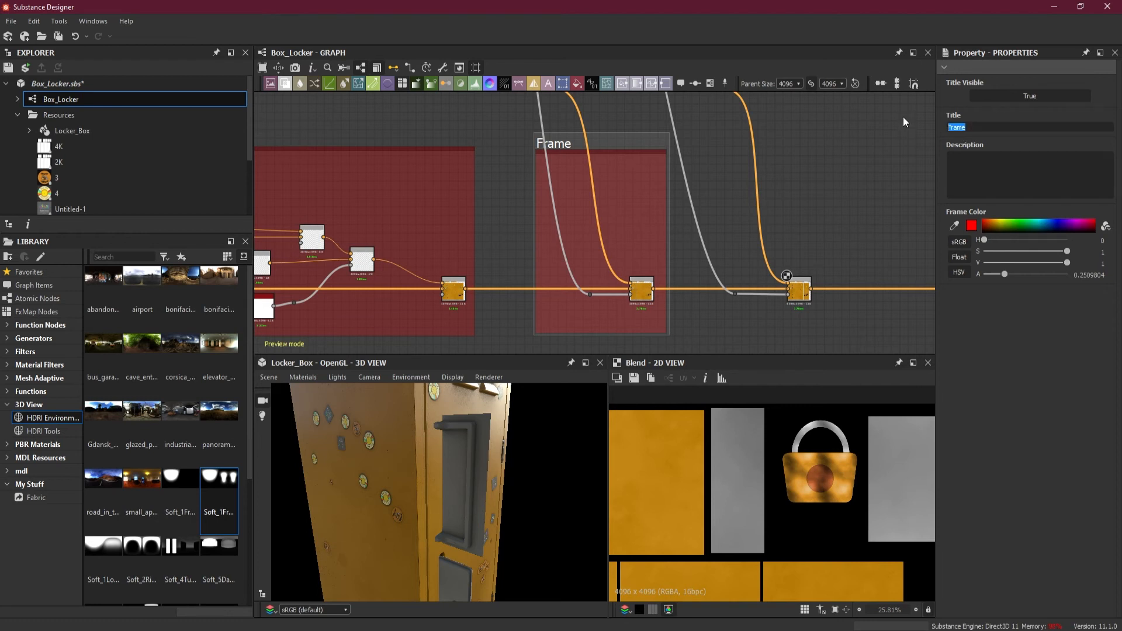
{"action": "type", "text": "Lock Guage Albedo"}
{"action": "key", "text": "Return"}
Frame the second Blend with its mask dot and enlarge the frame to match the height of the Lock Guage Albedo frame
{"action": "right_click", "coordinate": [796, 295]}
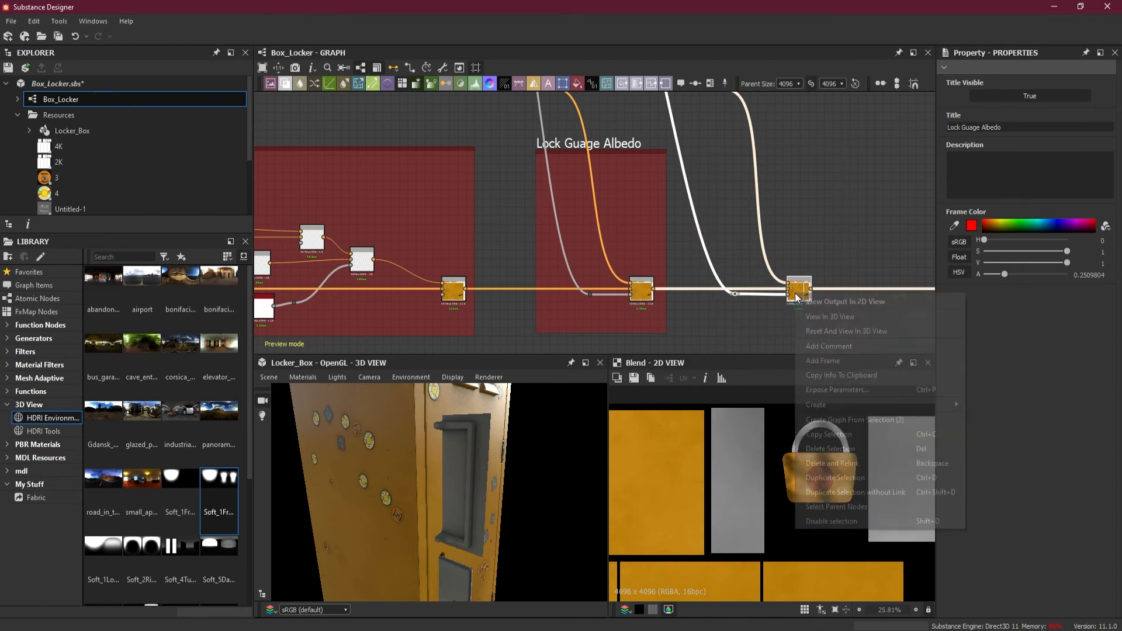
{"action": "left_click", "coordinate": [850, 360]}
{"action": "left_click_drag", "start_coordinate": [749, 269], "coordinate": [735, 155]}
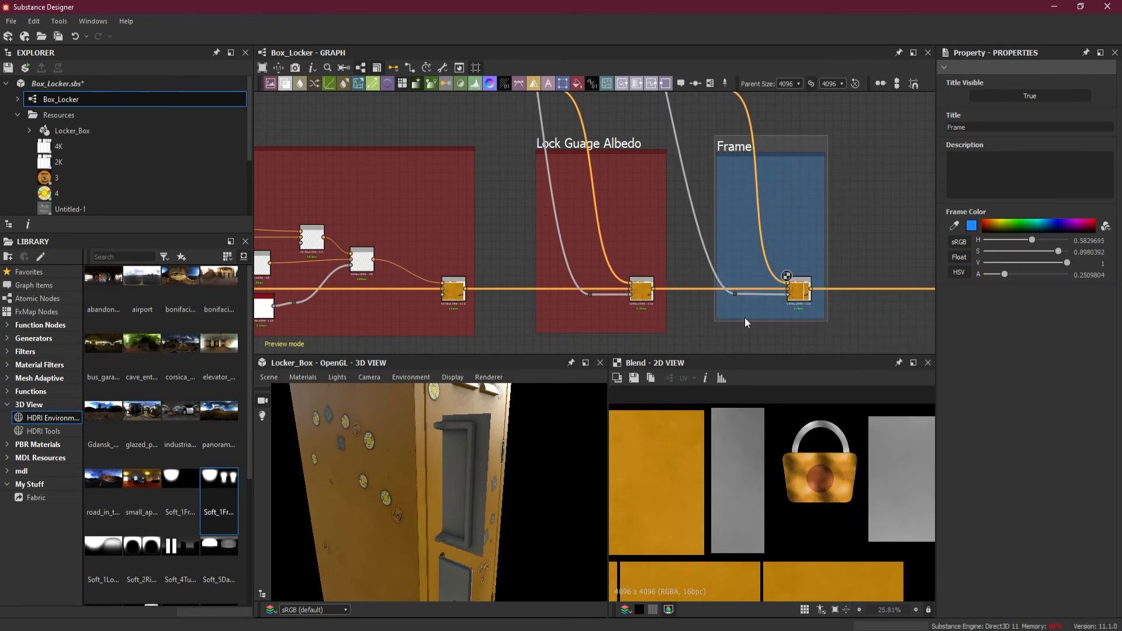
{"action": "left_click_drag", "start_coordinate": [744, 319], "coordinate": [744, 331]}
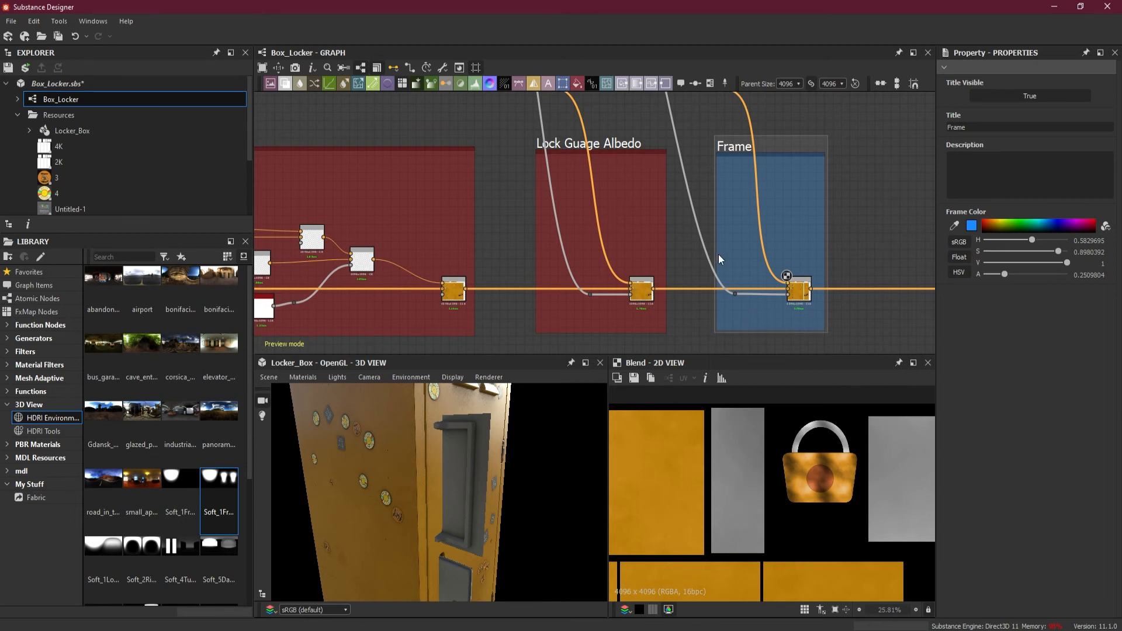
{"action": "left_click_drag", "start_coordinate": [717, 255], "coordinate": [701, 258]}
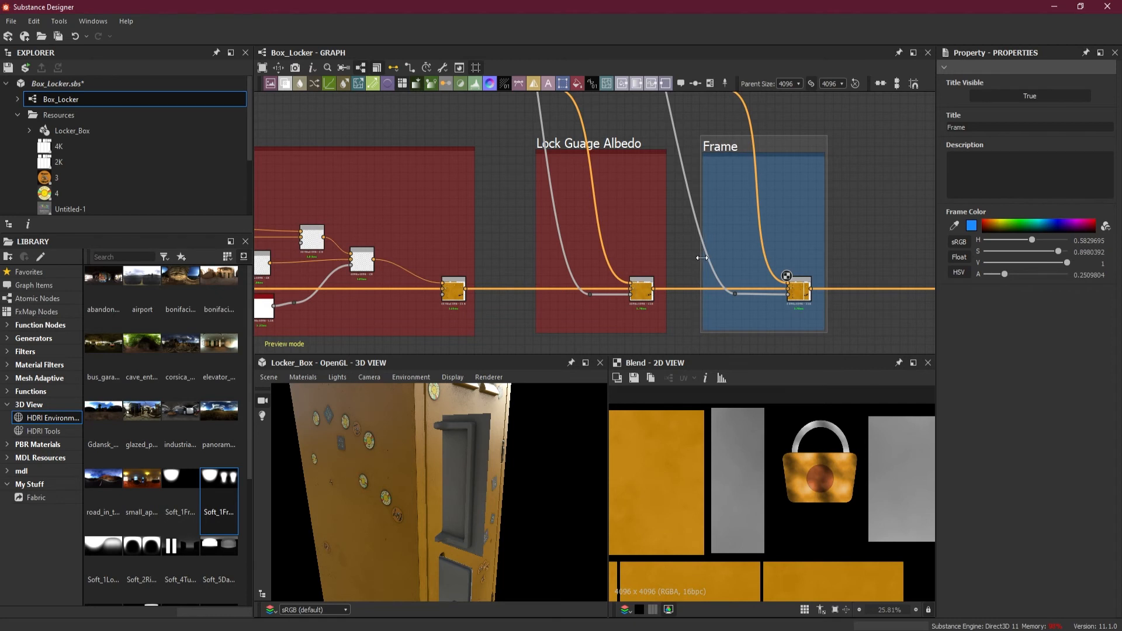
Colour the second Blend's new frame red and title it "Handel Albedo"
{"action": "left_click", "coordinate": [984, 225]}
{"action": "double_click", "coordinate": [973, 128]}
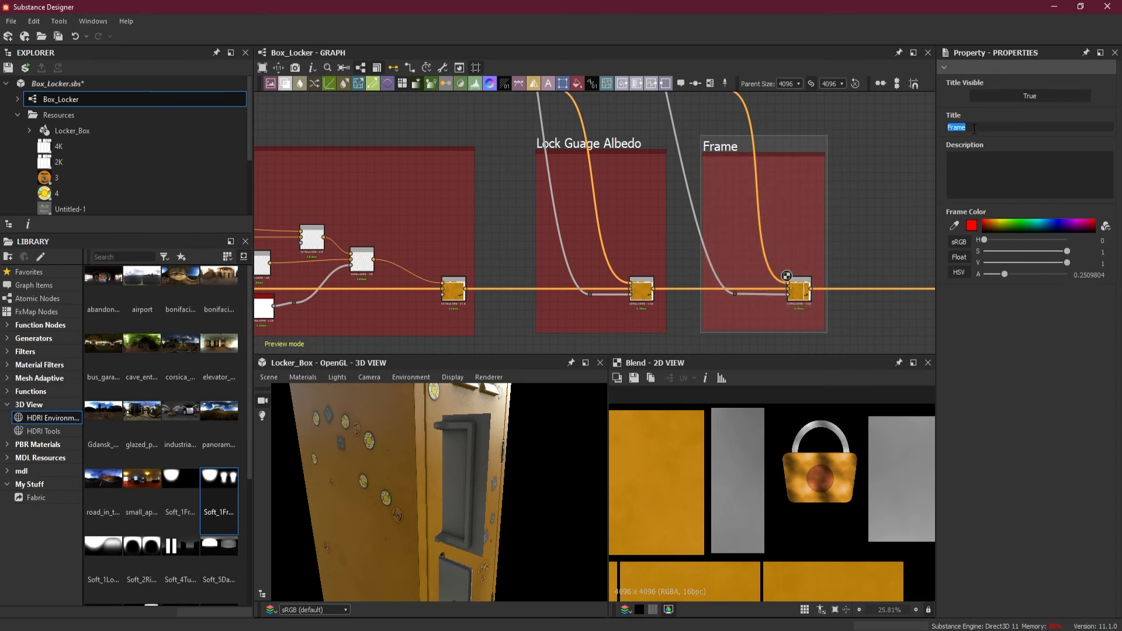
{"action": "type", "text": "Handel Albedo"}
{"action": "left_click", "coordinate": [885, 195]}
Check the whole texture and the whole locker in the previews, and save the Box_Locker package
{"action": "scroll", "coordinate": [740, 451], "scroll_direction": "down", "scroll_amount": 5}
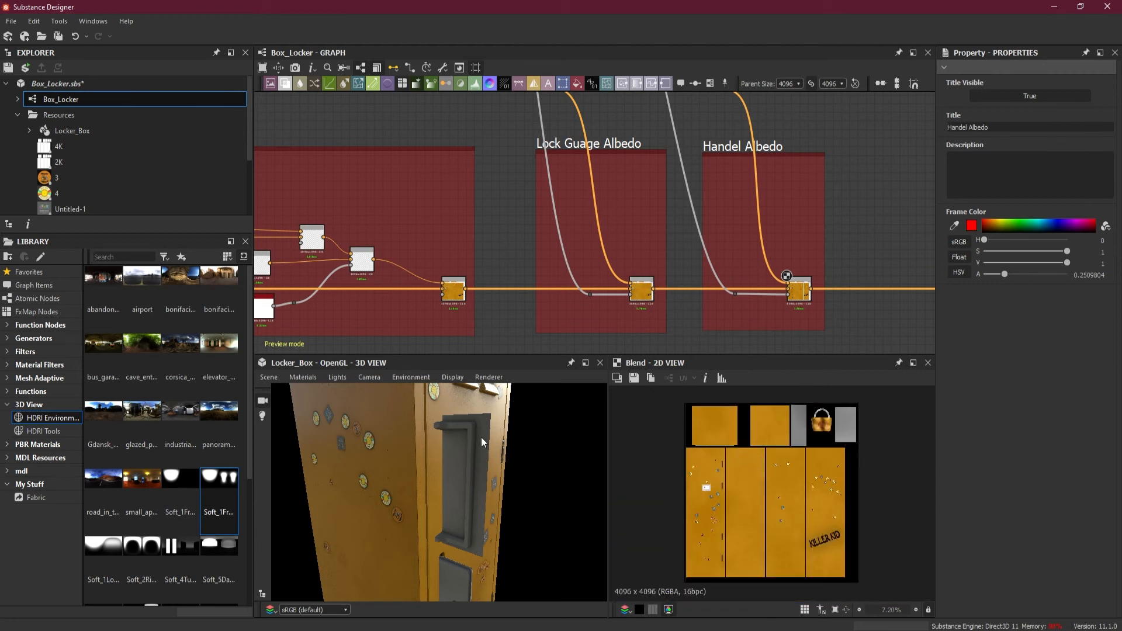
{"action": "scroll", "coordinate": [475, 430], "scroll_direction": "down", "scroll_amount": 5}
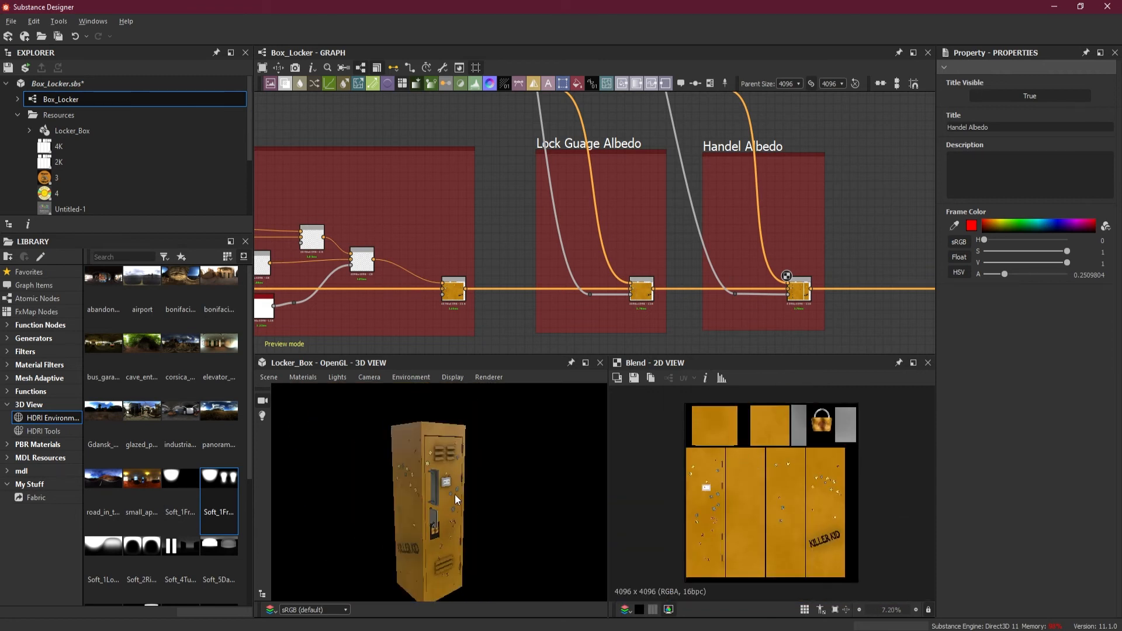
{"action": "scroll", "coordinate": [496, 201], "scroll_direction": "down", "scroll_amount": 6}
{"action": "left_click", "coordinate": [58, 36]}
Review the graph's framed sections from the albedo chain through Rivets / Screws, Hinges, Scratches, Edge Wear, Rust and Stickers, ending at the output nodes
{"action": "middle_click_drag", "start_coordinate": [531, 230], "coordinate": [700, 222]}
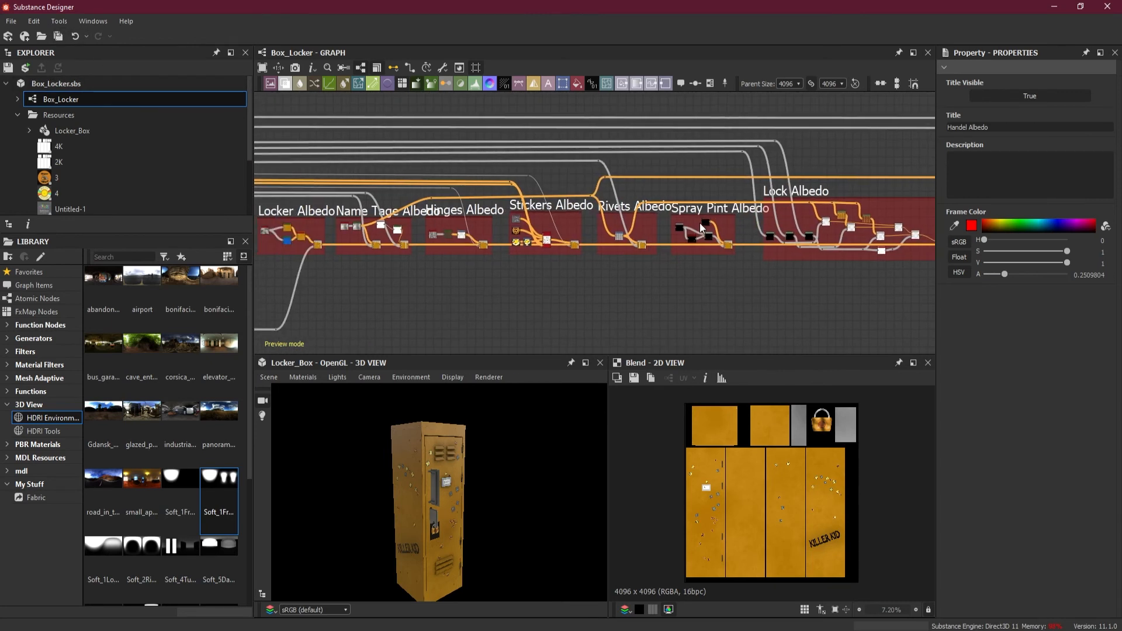
{"action": "left_click_drag", "start_coordinate": [478, 498], "coordinate": [473, 511]}
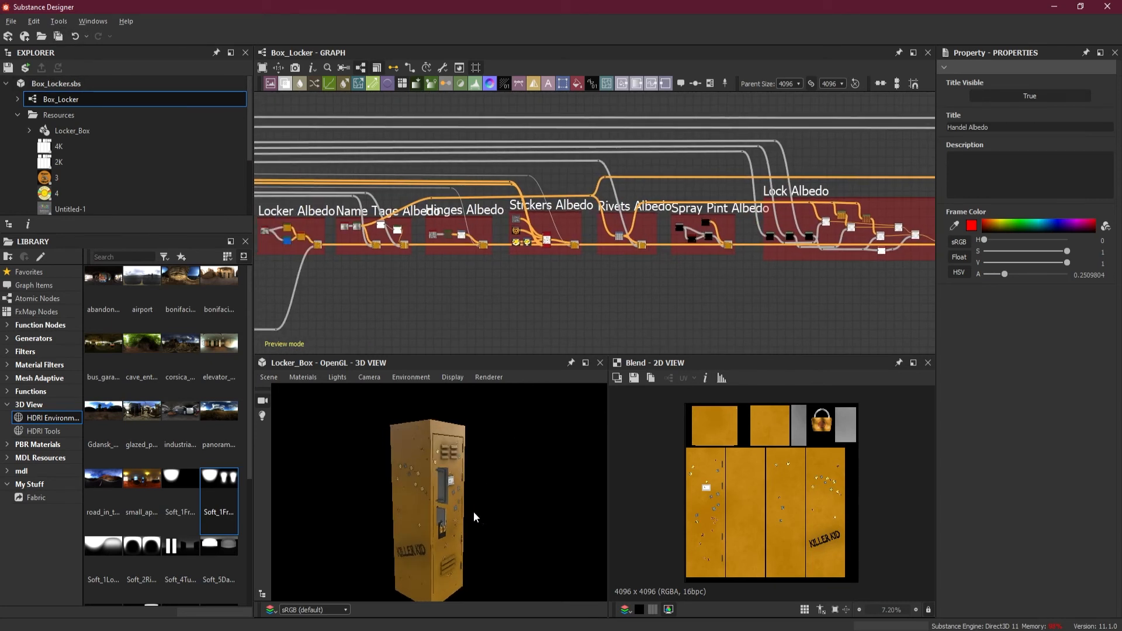
{"action": "scroll", "coordinate": [467, 509], "scroll_direction": "up", "scroll_amount": 3}
{"action": "middle_click_drag", "start_coordinate": [349, 284], "coordinate": [767, 250]}
{"action": "scroll", "coordinate": [579, 233], "scroll_direction": "down", "scroll_amount": 1}
{"action": "middle_click_drag", "start_coordinate": [515, 243], "coordinate": [865, 219]}
{"action": "middle_click_drag", "start_coordinate": [395, 211], "coordinate": [882, 210]}
{"action": "mouse_move", "coordinate": [457, 213]}
{"action": "middle_mouse_down"}
{"action": "mouse_move", "coordinate": [894, 215]}
{"action": "mouse_move", "coordinate": [508, 225]}
{"action": "middle_mouse_up"}
{"action": "scroll", "coordinate": [552, 187], "scroll_direction": "up", "scroll_amount": 3}
{"action": "middle_click_drag", "start_coordinate": [710, 199], "coordinate": [409, 204]}
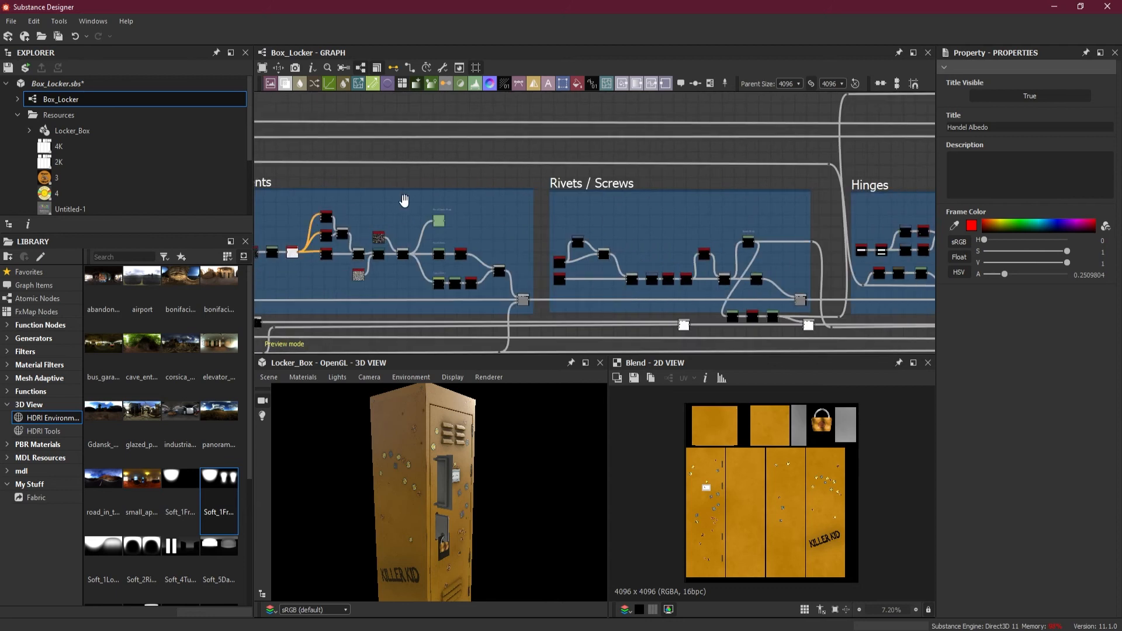
{"action": "middle_click_drag", "start_coordinate": [776, 218], "coordinate": [508, 219]}
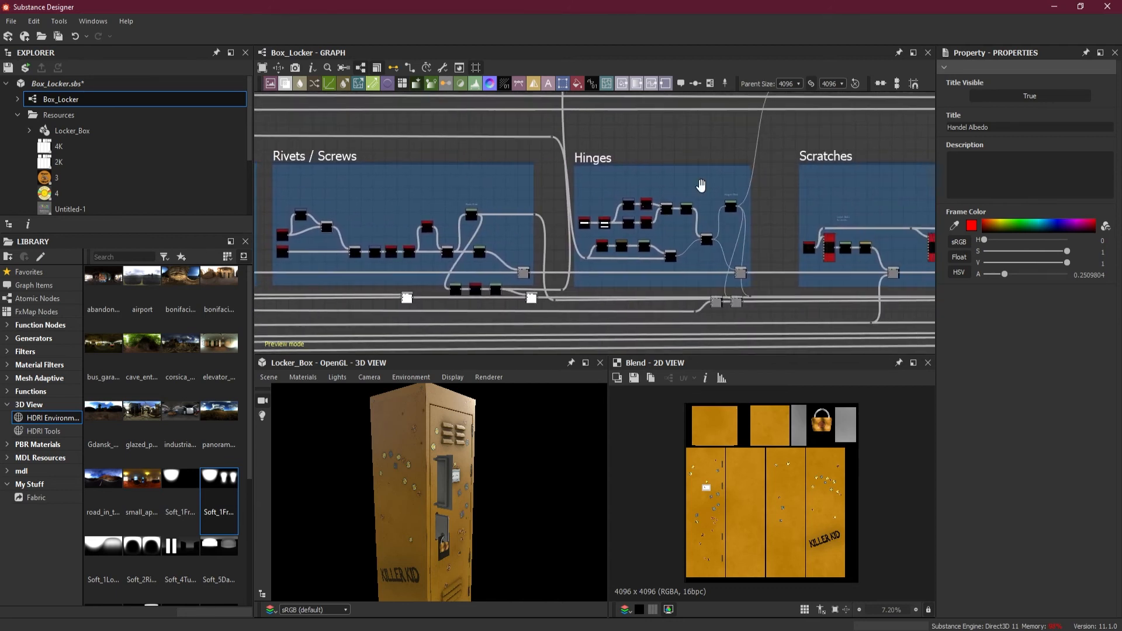
{"action": "middle_click_drag", "start_coordinate": [842, 196], "coordinate": [647, 193]}
{"action": "middle_click_drag", "start_coordinate": [734, 190], "coordinate": [510, 193]}
{"action": "middle_click_drag", "start_coordinate": [641, 211], "coordinate": [467, 202]}
{"action": "middle_click_drag", "start_coordinate": [636, 205], "coordinate": [586, 198]}
{"action": "mouse_move", "coordinate": [487, 203]}
{"action": "middle_mouse_down"}
{"action": "mouse_move", "coordinate": [754, 205]}
{"action": "mouse_move", "coordinate": [658, 208]}
{"action": "middle_mouse_up"}
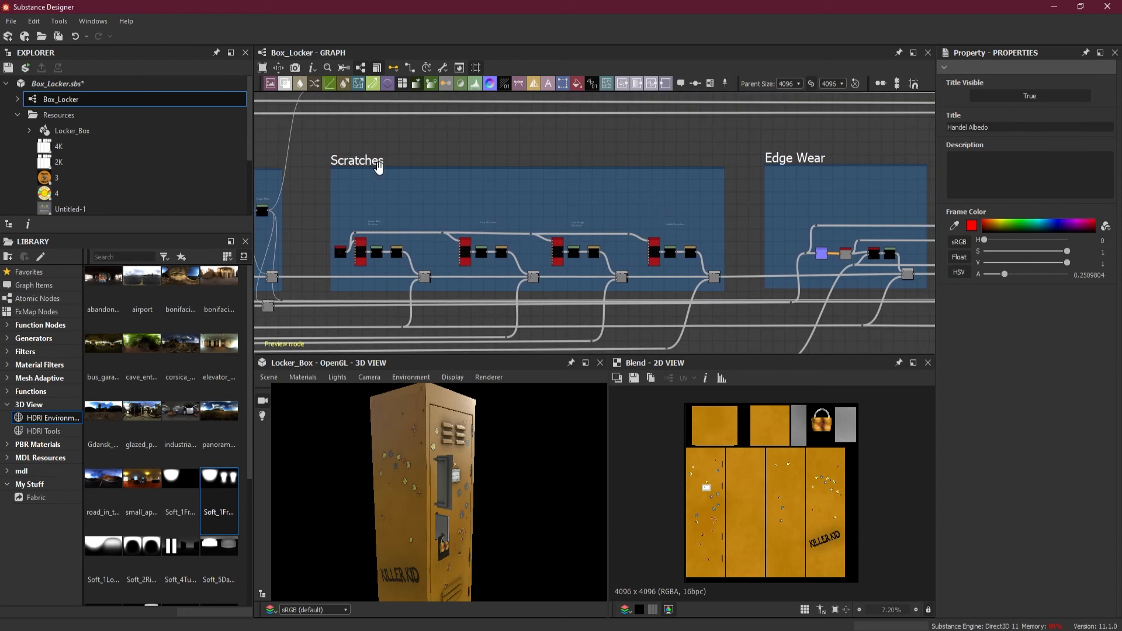
{"action": "middle_click_drag", "start_coordinate": [808, 193], "coordinate": [614, 193]}
{"action": "middle_click_drag", "start_coordinate": [715, 187], "coordinate": [562, 193]}
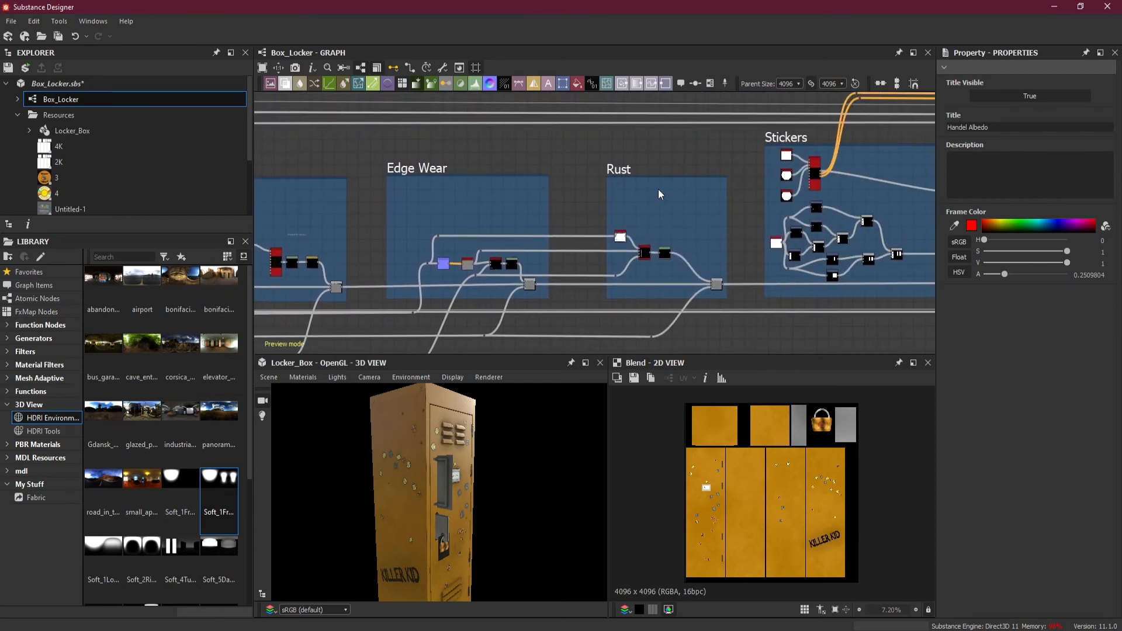
{"action": "scroll", "coordinate": [654, 196], "scroll_direction": "down", "scroll_amount": 3}
{"action": "middle_click_drag", "start_coordinate": [698, 212], "coordinate": [560, 211]}
{"action": "scroll", "coordinate": [559, 211], "scroll_direction": "down", "scroll_amount": 2}
{"action": "middle_click_drag", "start_coordinate": [904, 209], "coordinate": [703, 213]}
{"action": "scroll", "coordinate": [748, 208], "scroll_direction": "down", "scroll_amount": 3}
{"action": "scroll", "coordinate": [703, 213], "scroll_direction": "up", "scroll_amount": 2}
{"action": "scroll", "coordinate": [732, 254], "scroll_direction": "up", "scroll_amount": 1}
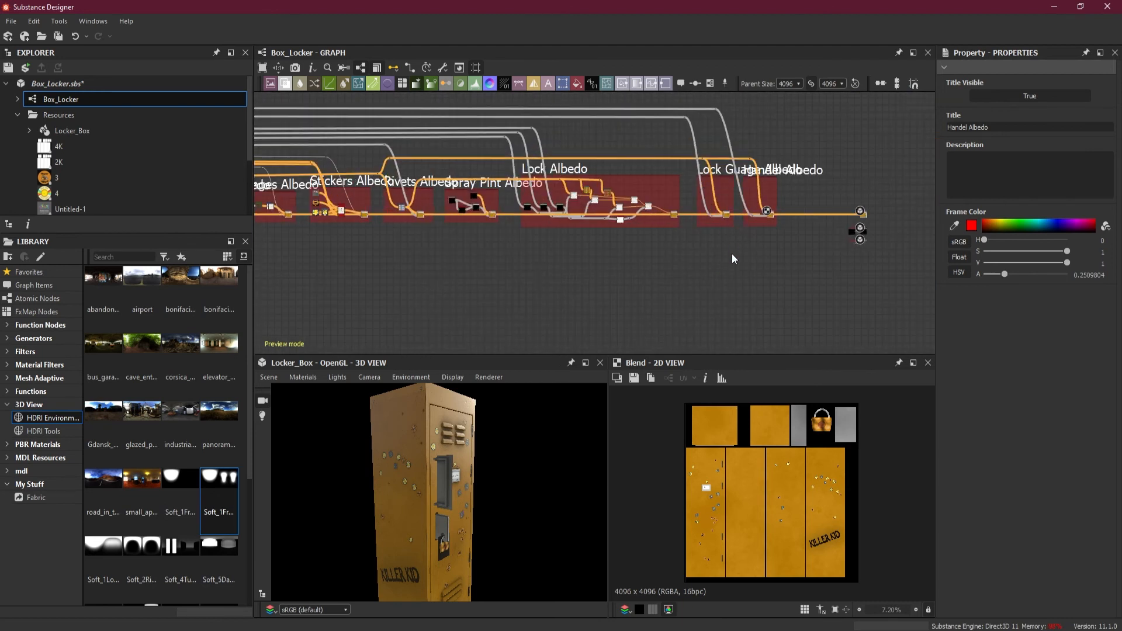